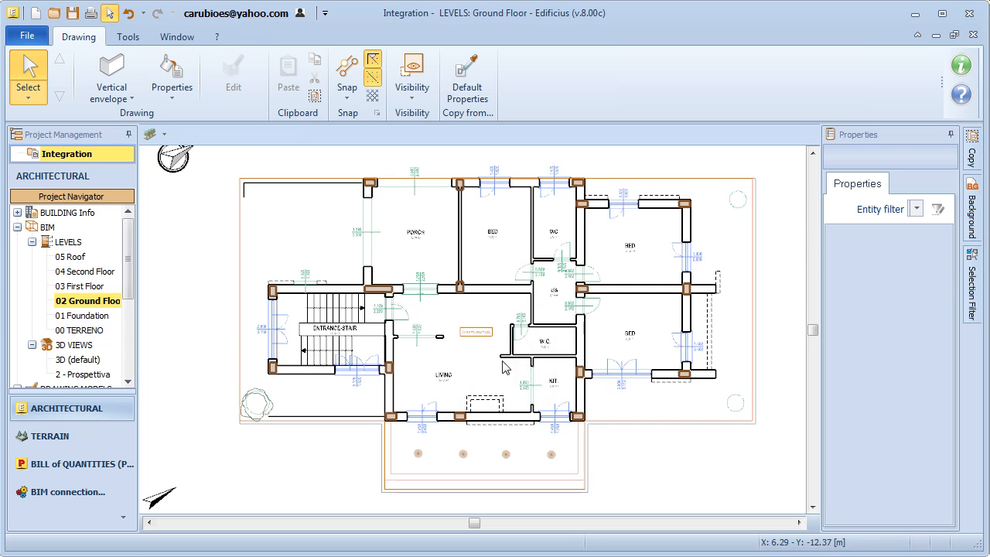
Inspect the columns on the ground floor plan, selecting several to view their properties, including the wide one beside the entrance stair
scroll(601, 293, "up", 4)
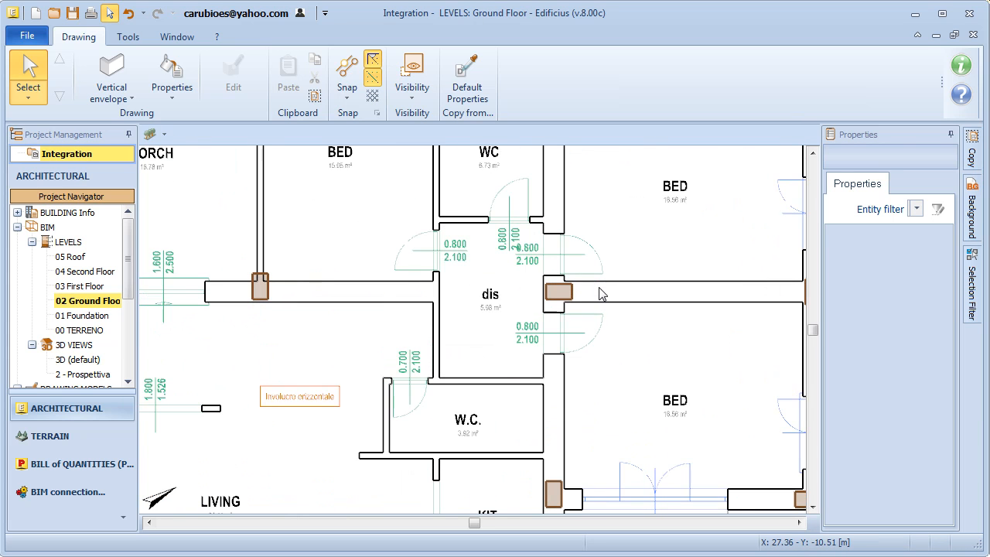
left_click(557, 298)
left_click(263, 294)
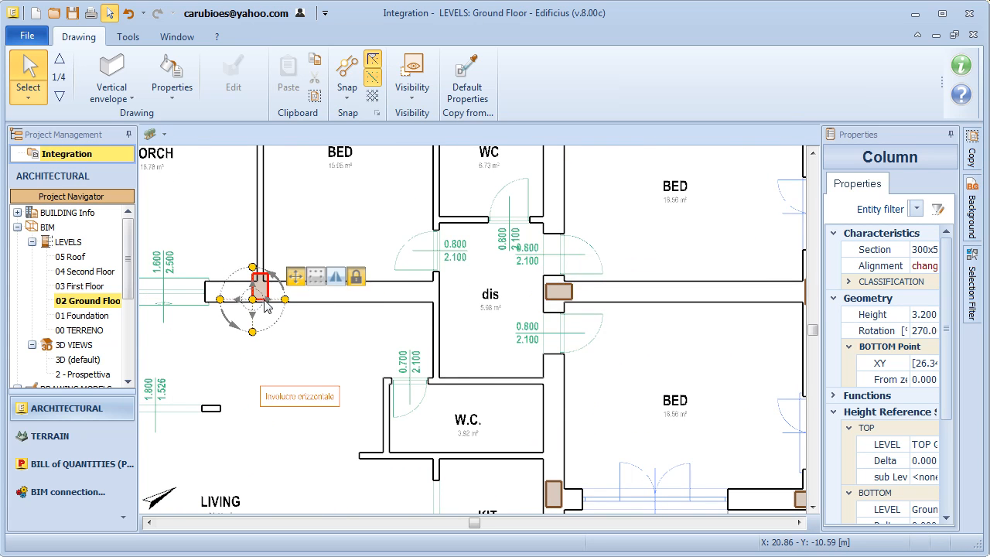
scroll(306, 374, "down", 3)
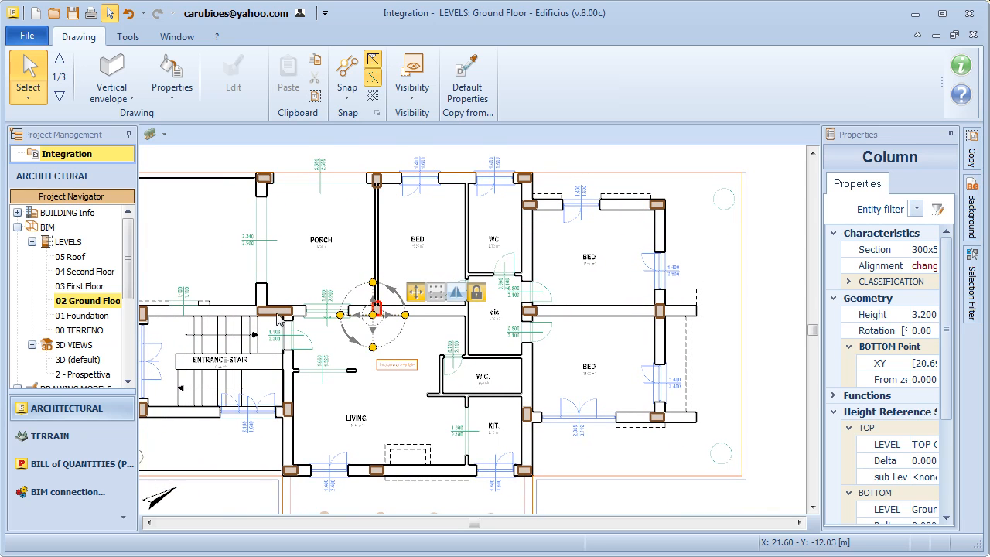
left_click(278, 317)
middle_click_drag(338, 358, 392, 361)
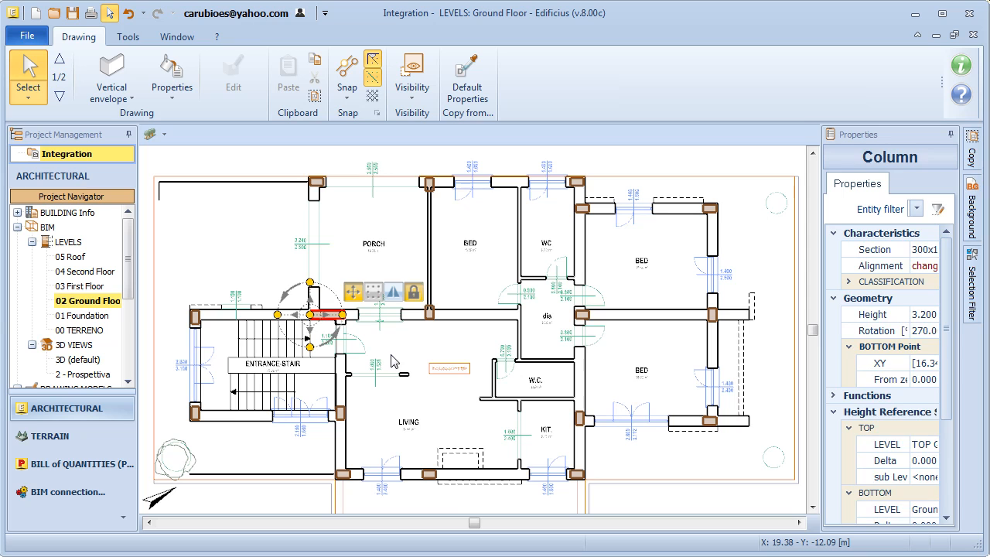
left_click(387, 365)
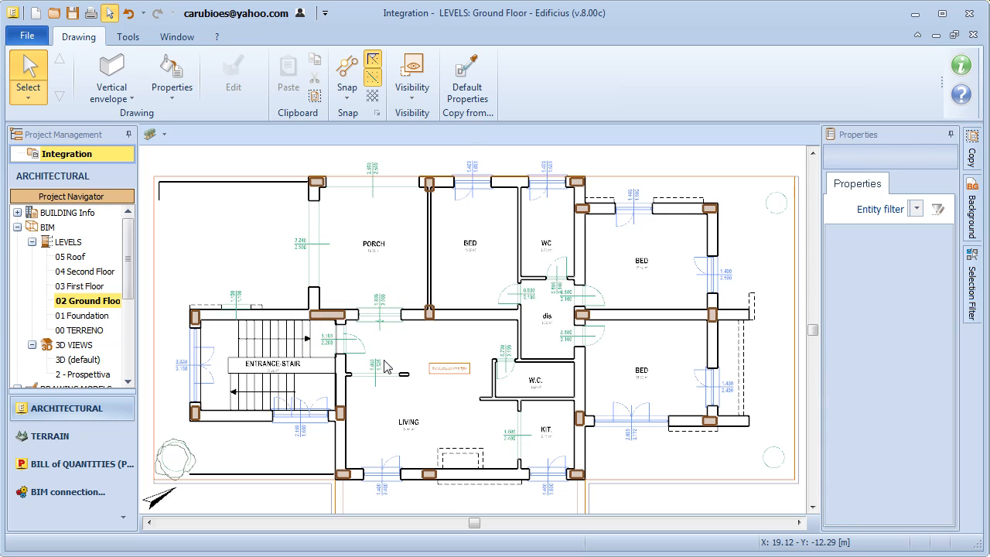
Launch the BIM connection to EdiLus and create a new EdiLus document from the Edificius building, filling the screen with it
left_click(952, 37)
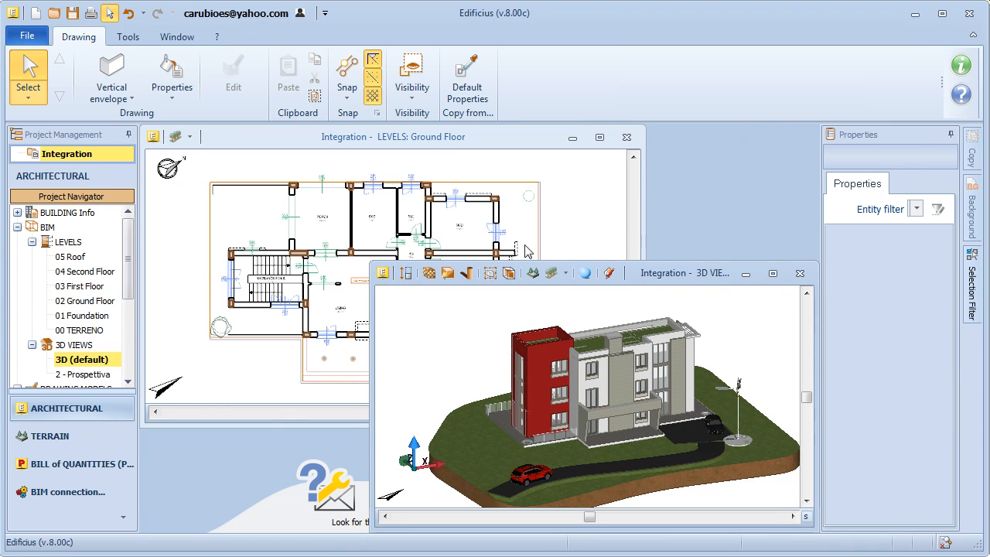
left_click(50, 499)
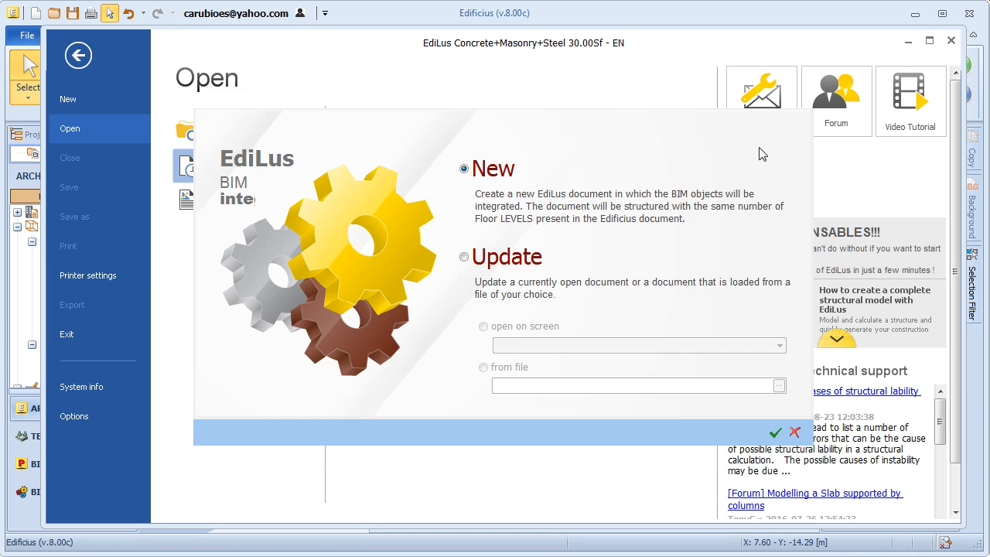
left_click(775, 432)
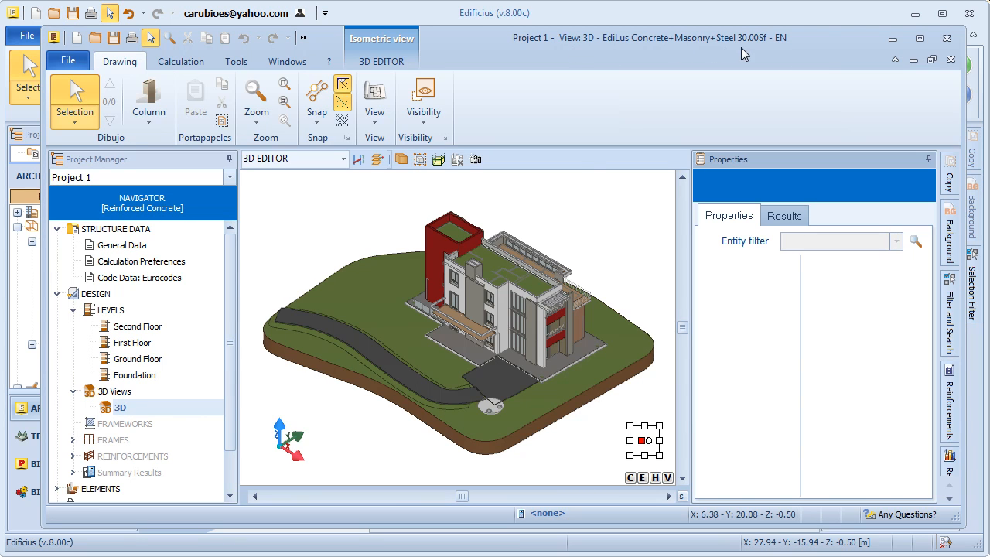
left_click(920, 37)
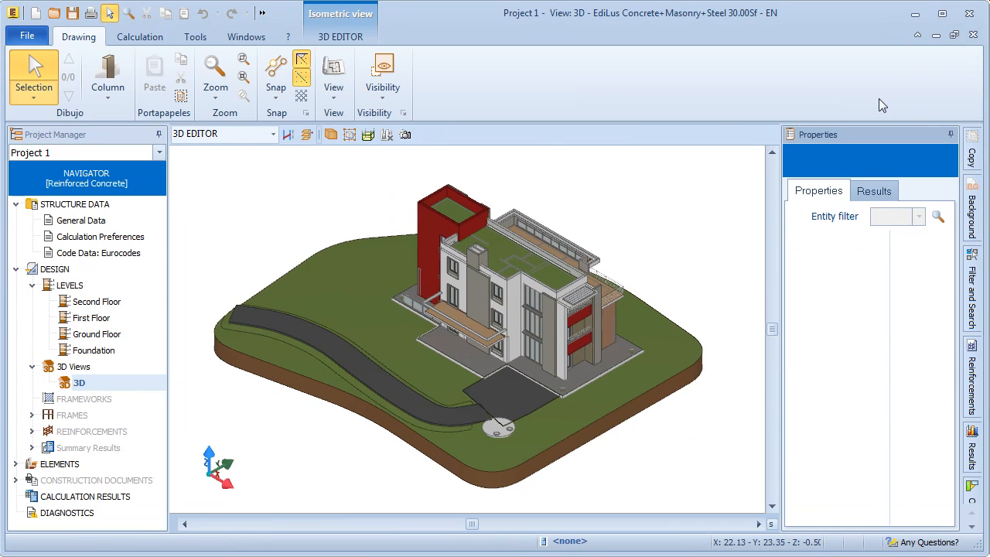
Make all integrated architectural objects semi-transparent in the 3D view through the BIM integration settings
middle_click_drag(451, 350, 512, 343)
scroll(510, 338, "up", 5)
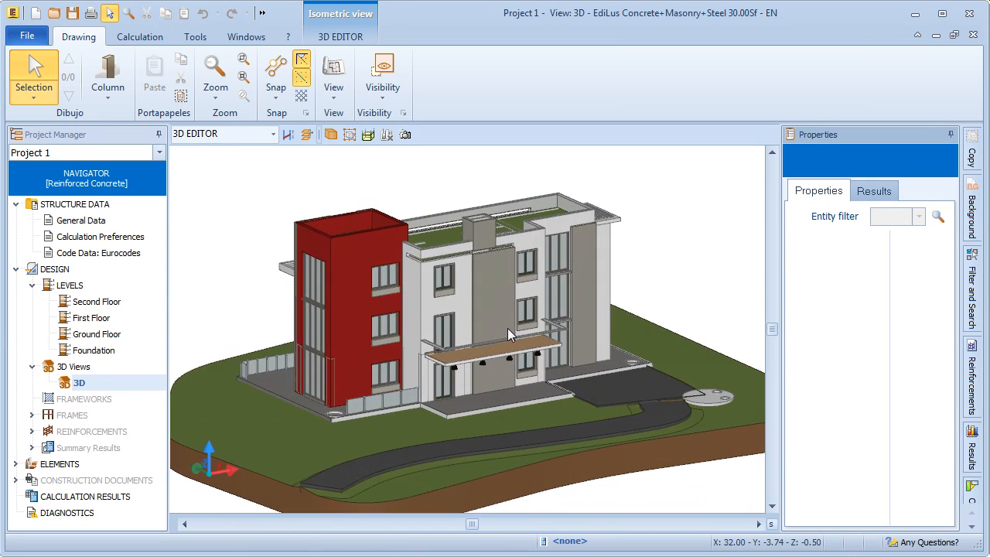
left_click(976, 531)
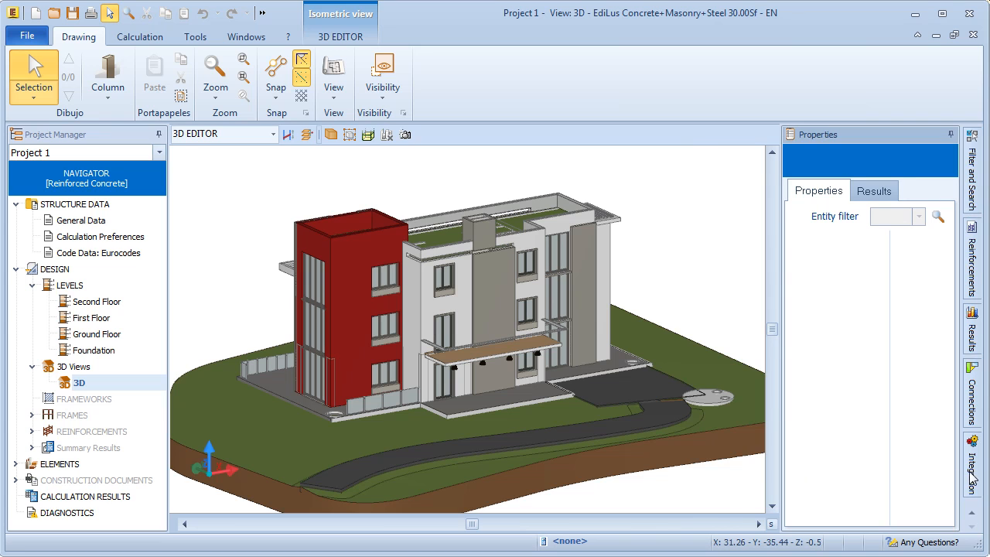
left_click(969, 477)
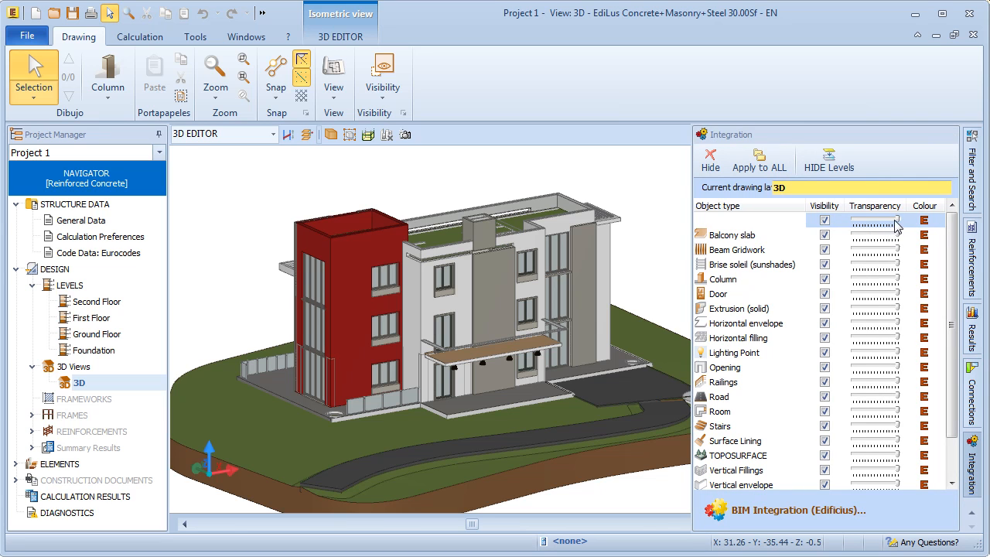
left_click_drag(896, 223, 867, 227)
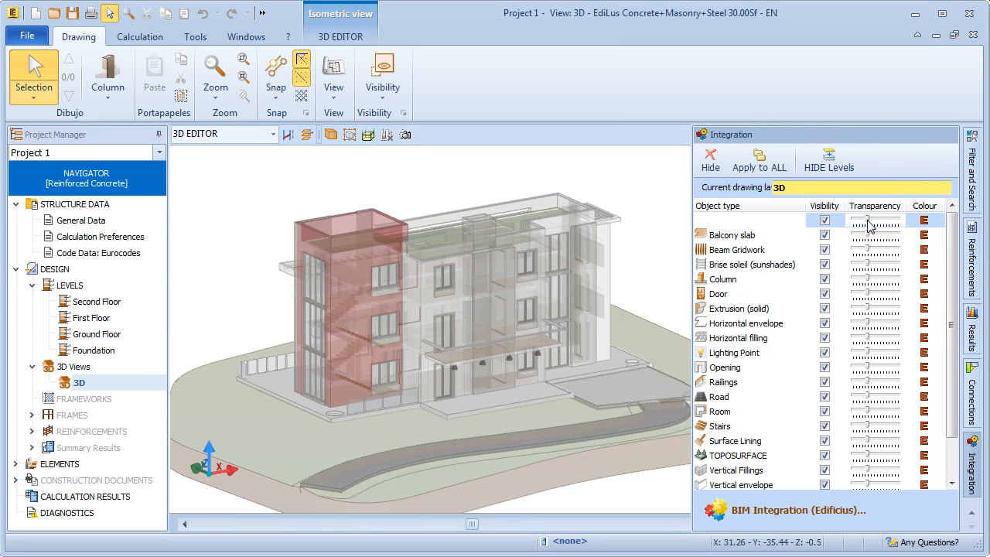
Hide all integrated architectural object types except columns in the 3D view
left_click(824, 220)
left_click(824, 279)
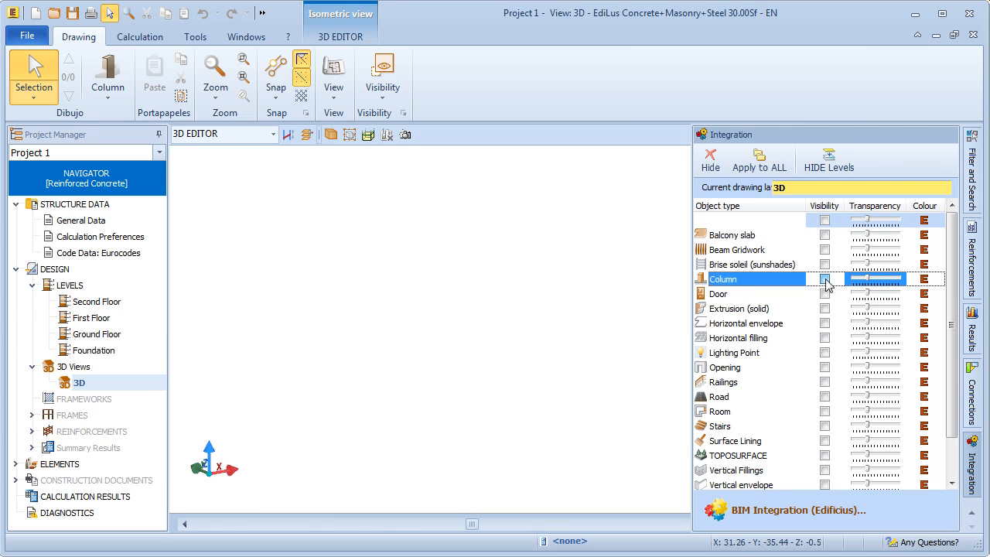
left_click(464, 378)
middle_click_drag(465, 378, 488, 324)
scroll(480, 321, "up", 3)
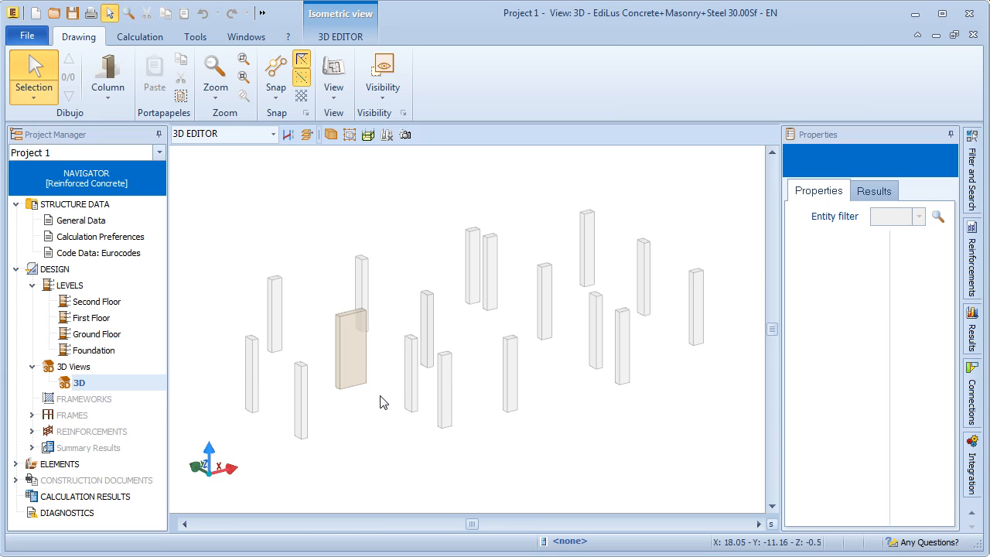
Start the reinforced concrete Column command and set its material to Concrete C25/30
left_click(115, 94)
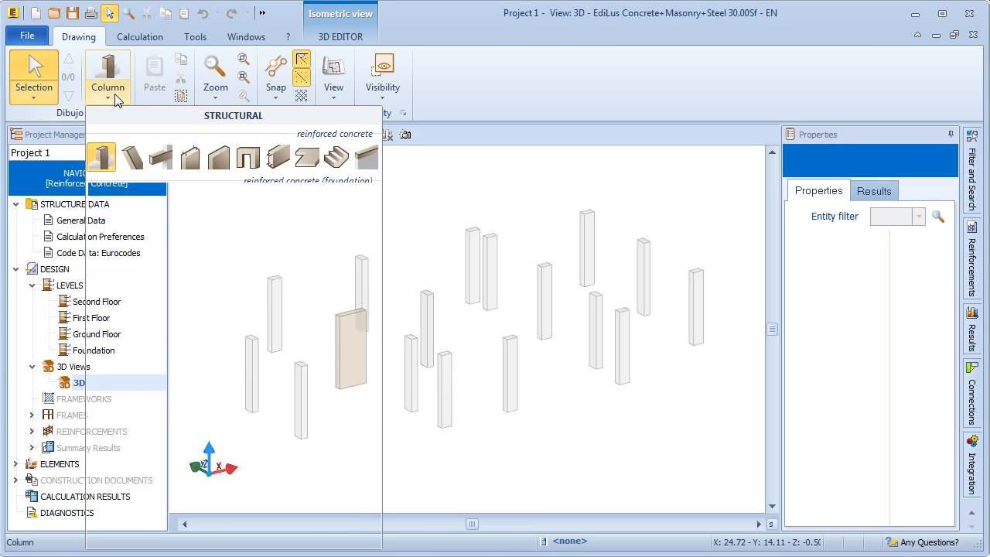
left_click(104, 153)
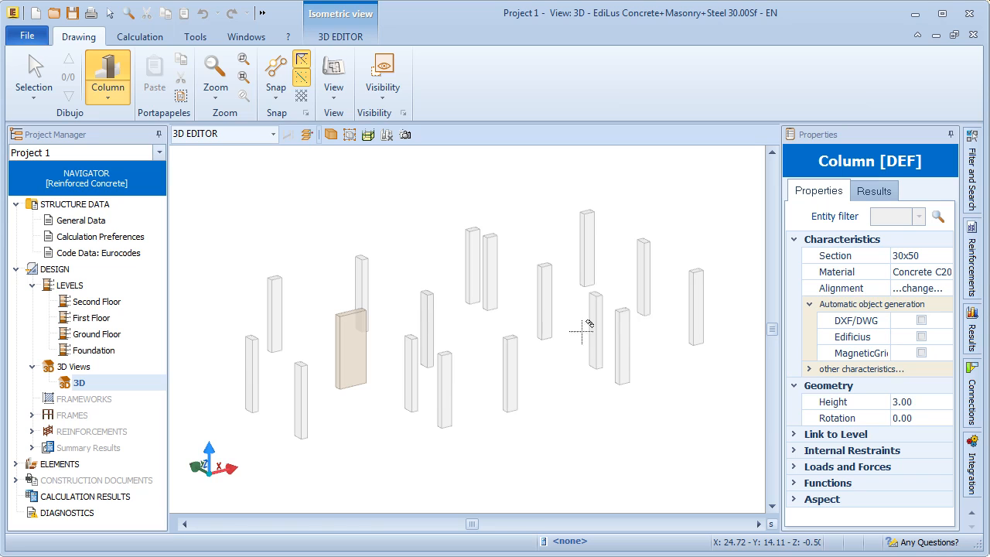
left_click(908, 272)
left_click(945, 272)
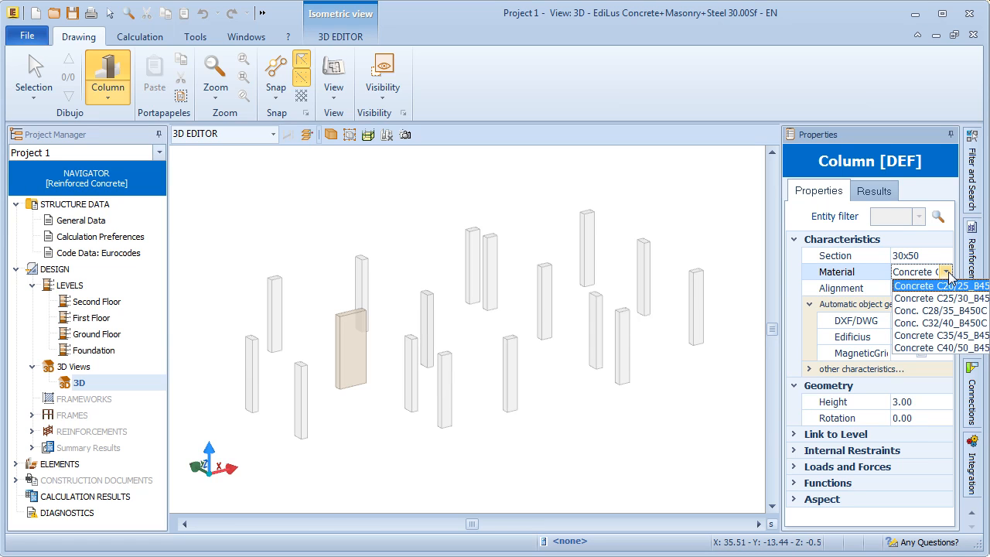
left_click(949, 302)
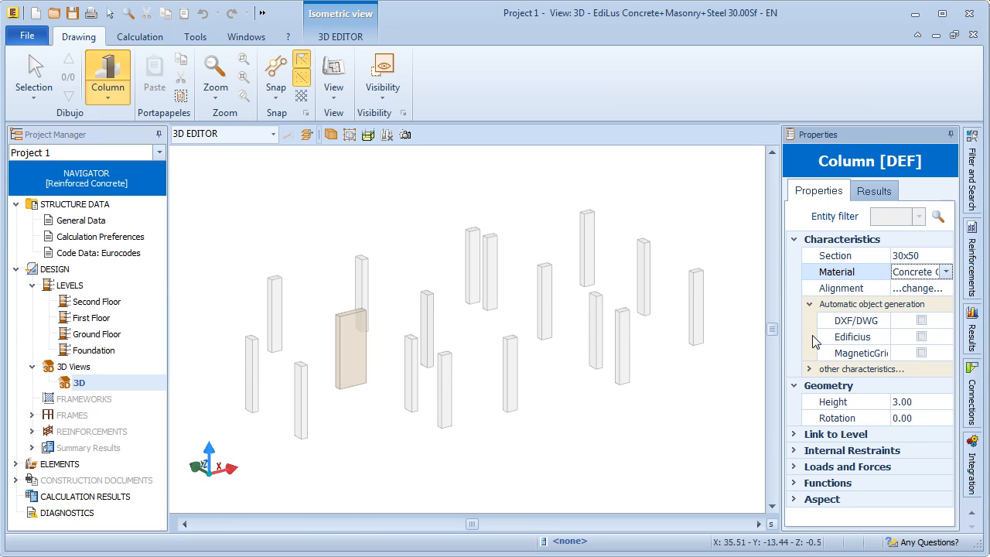
Enable automatic generation from Edificius objects, generate structural columns from all the architectural columns at once, and check one column's properties
left_click(922, 338)
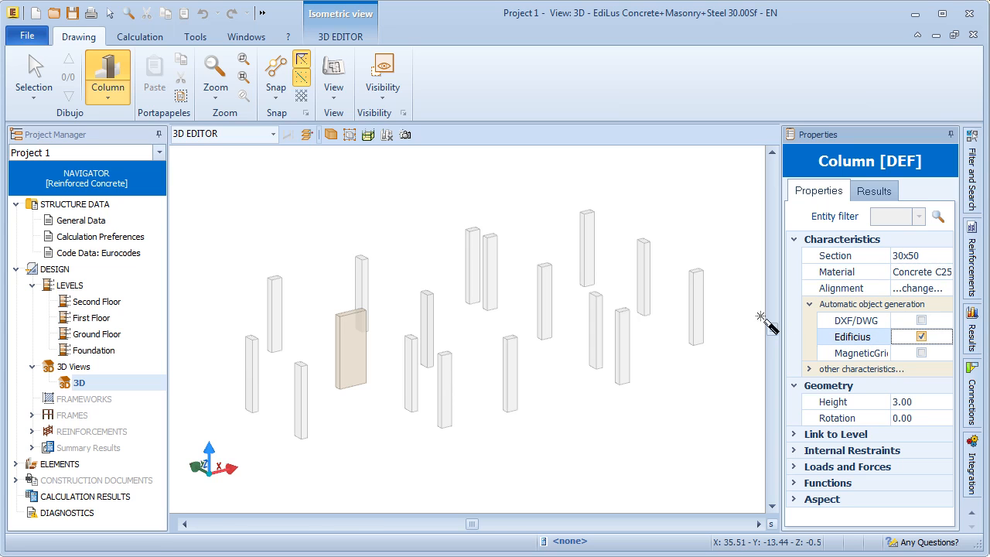
left_click_drag(721, 179, 230, 456)
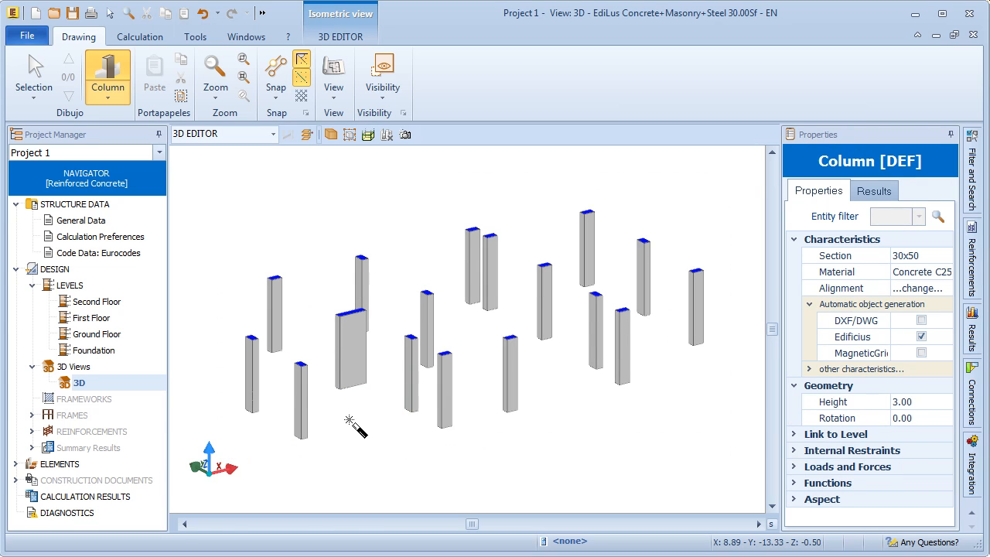
key("Escape")
mouse_move(393, 397)
middle_mouse_down()
mouse_move(385, 409)
mouse_move(393, 404)
middle_mouse_up()
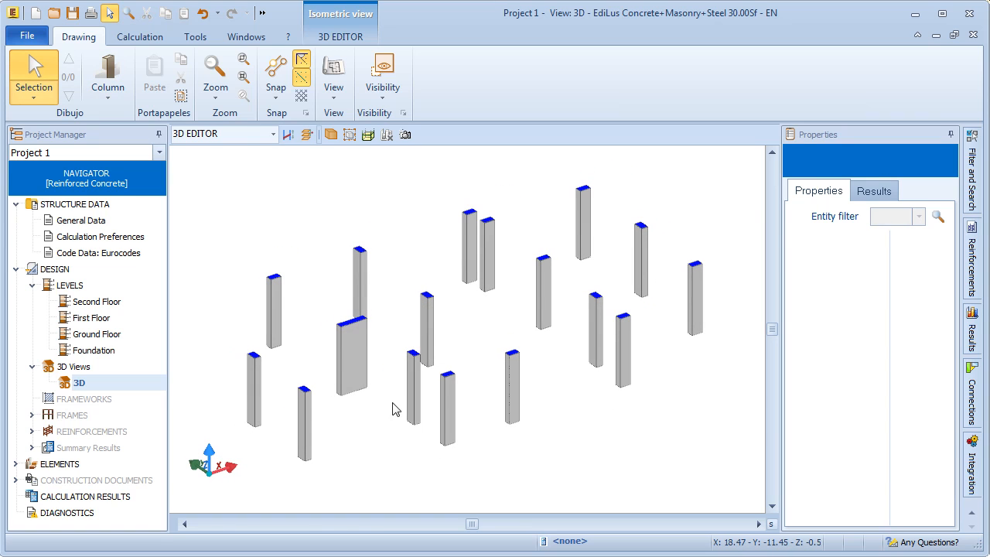
left_click(596, 317)
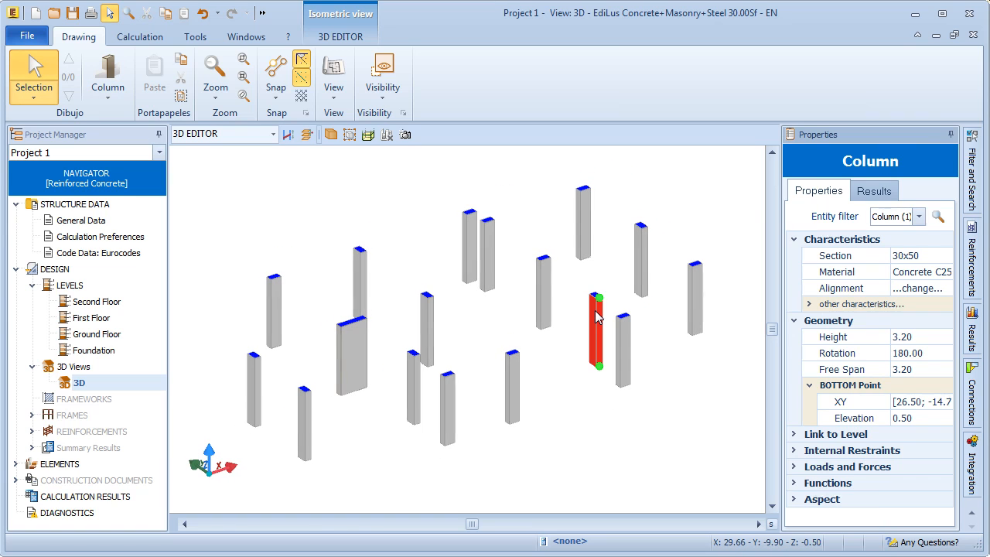
left_click(498, 377)
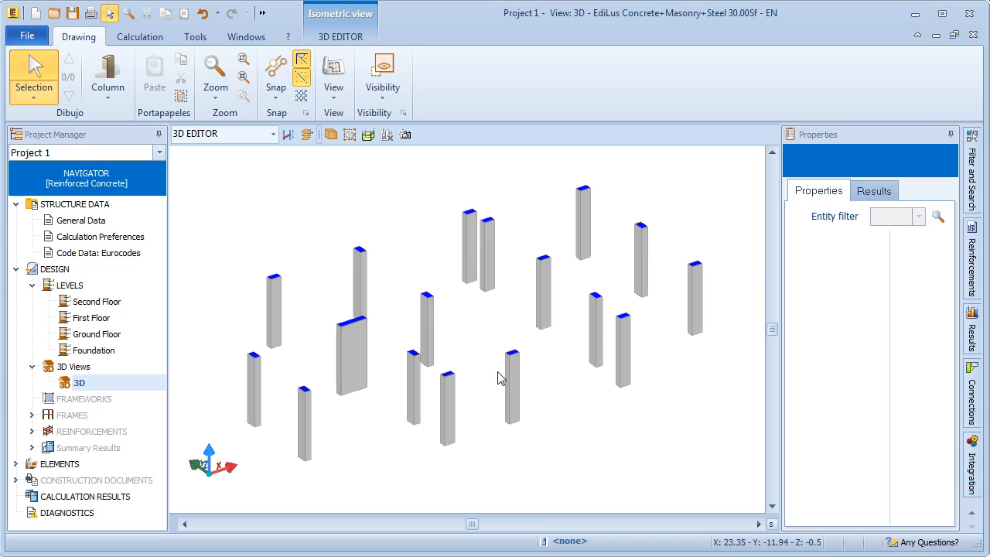
Maximize the Ground Floor plan and set the colour of all its integrated architectural objects to light grey
left_click(955, 35)
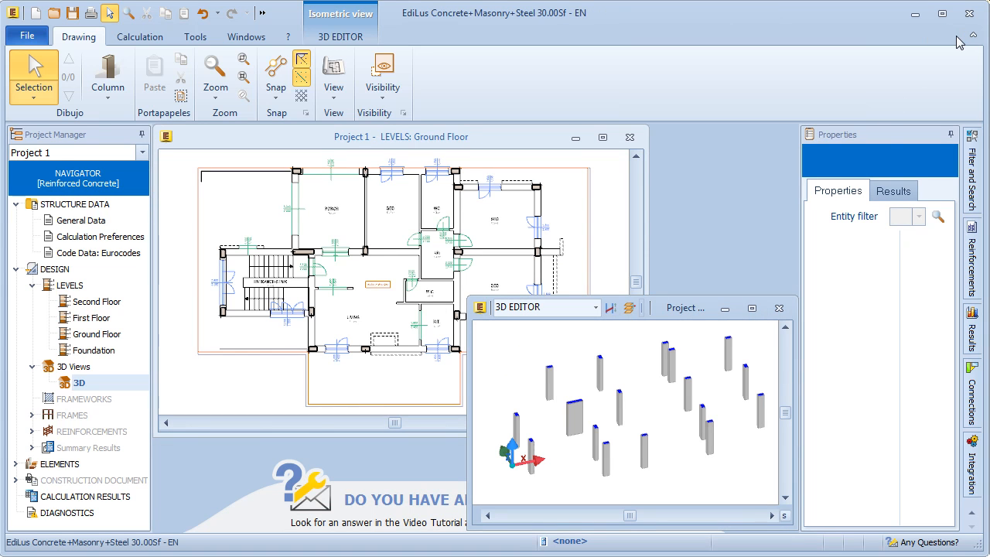
left_click(602, 138)
left_click(967, 464)
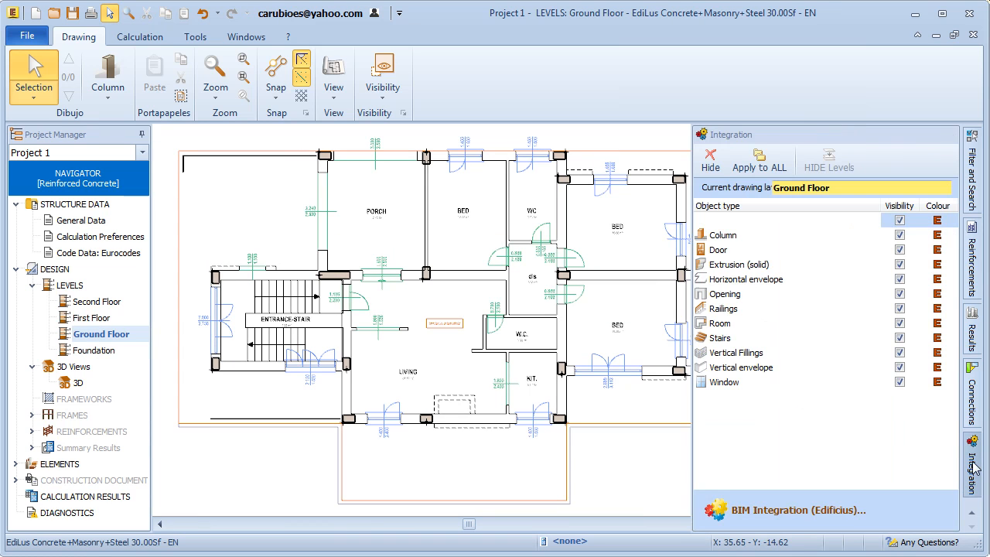
left_click(937, 221)
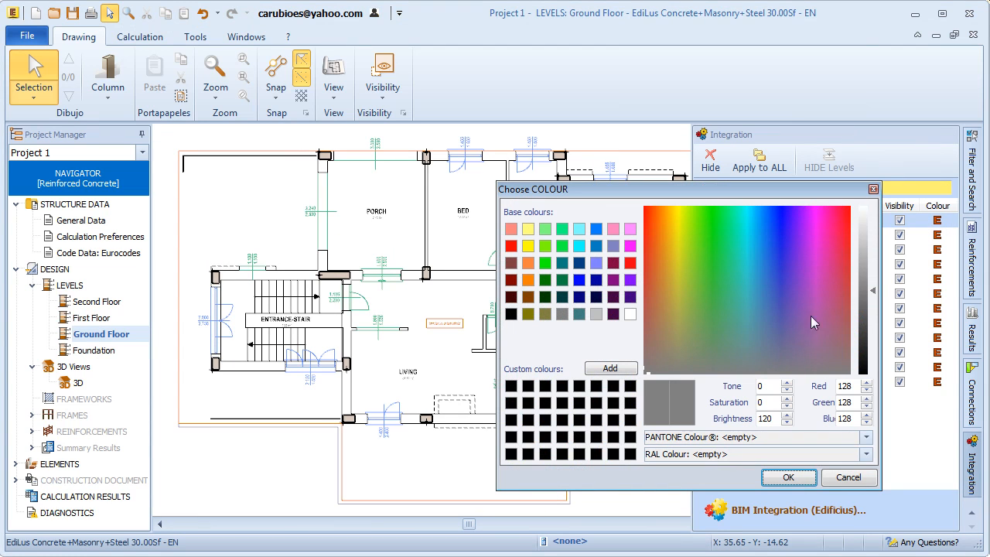
left_click(597, 315)
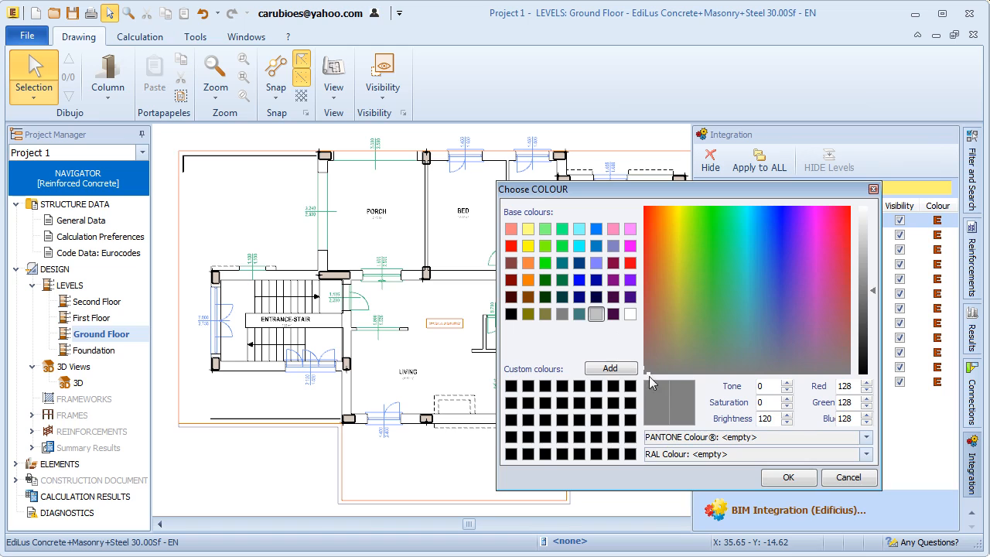
left_click(786, 477)
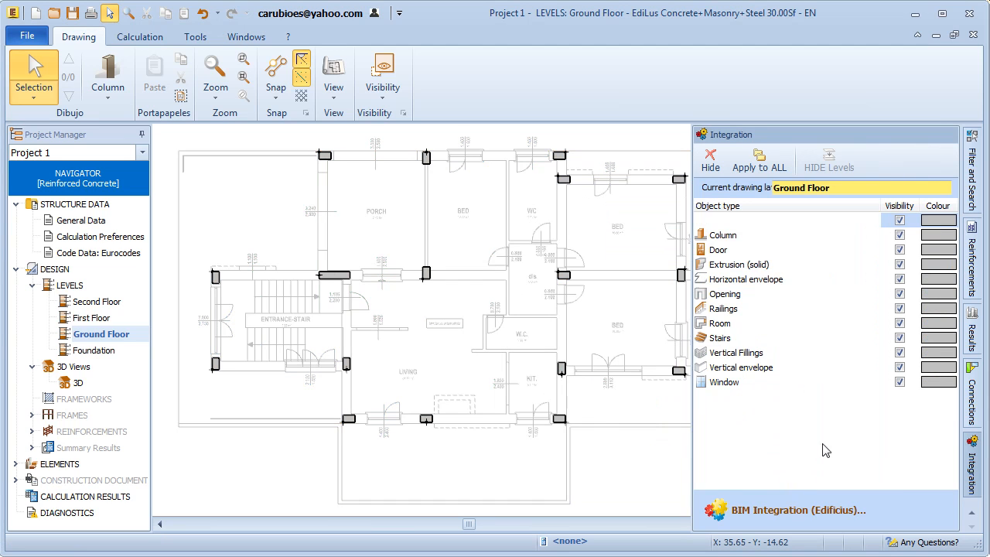
Show only the doors, vertical envelopes and windows of the integrated architectural model on the Ground Floor plan
left_click(899, 220)
left_click(899, 249)
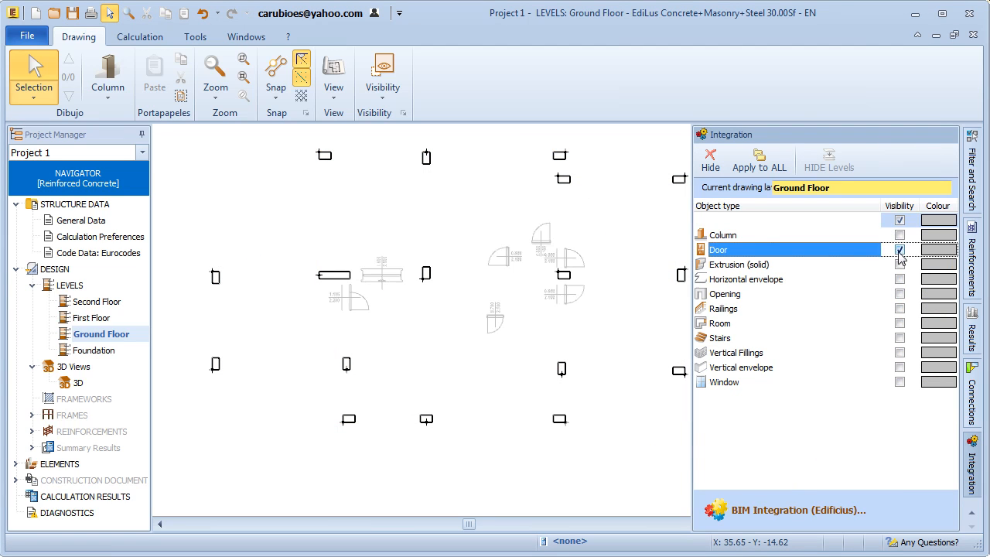
left_click(899, 367)
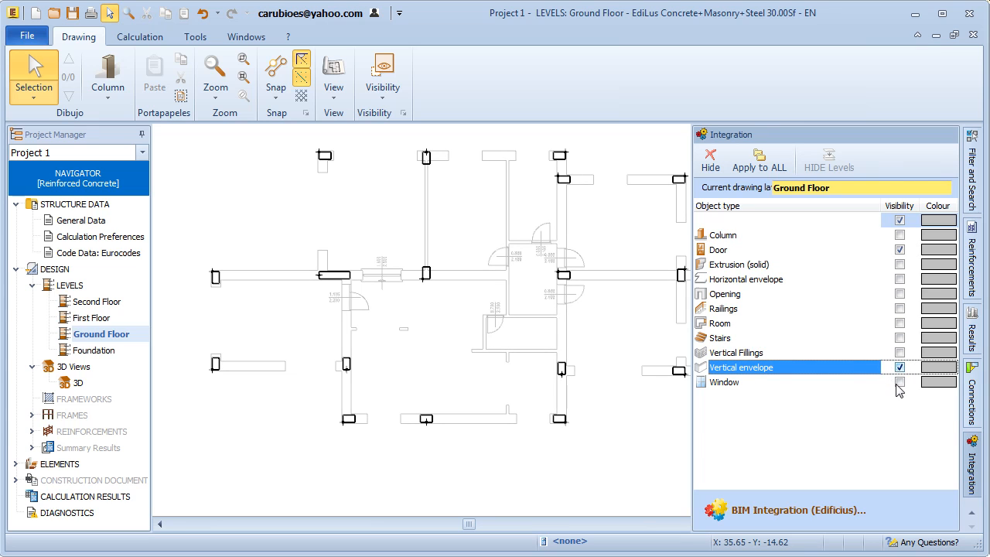
left_click(899, 382)
left_click(646, 421)
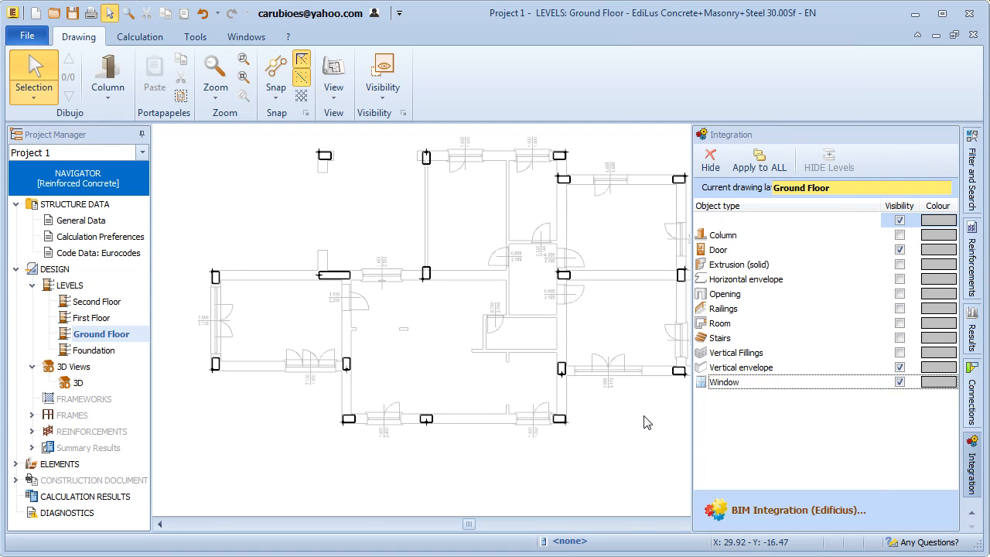
Start the reinforced concrete Beam command and set its material to Concrete C25/30
left_click(100, 97)
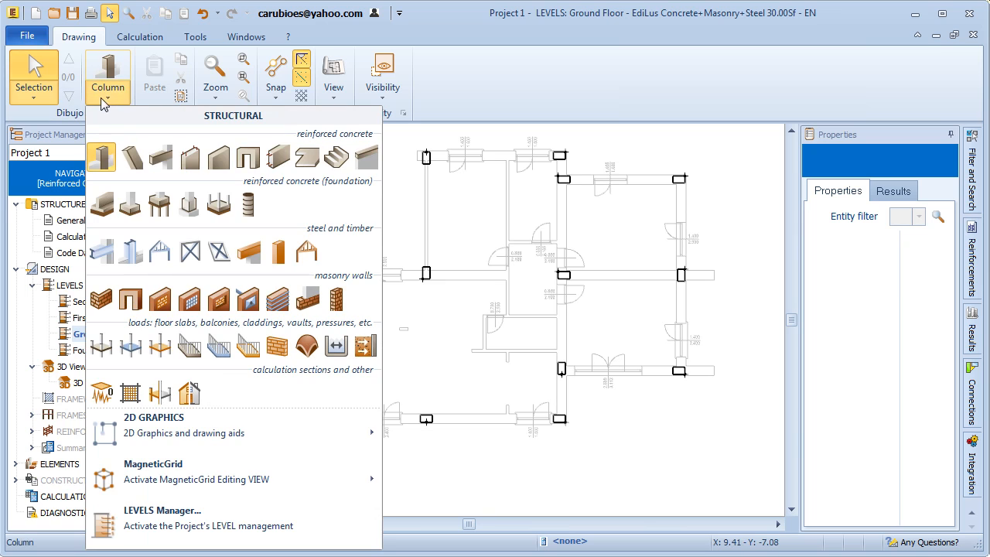
left_click(160, 158)
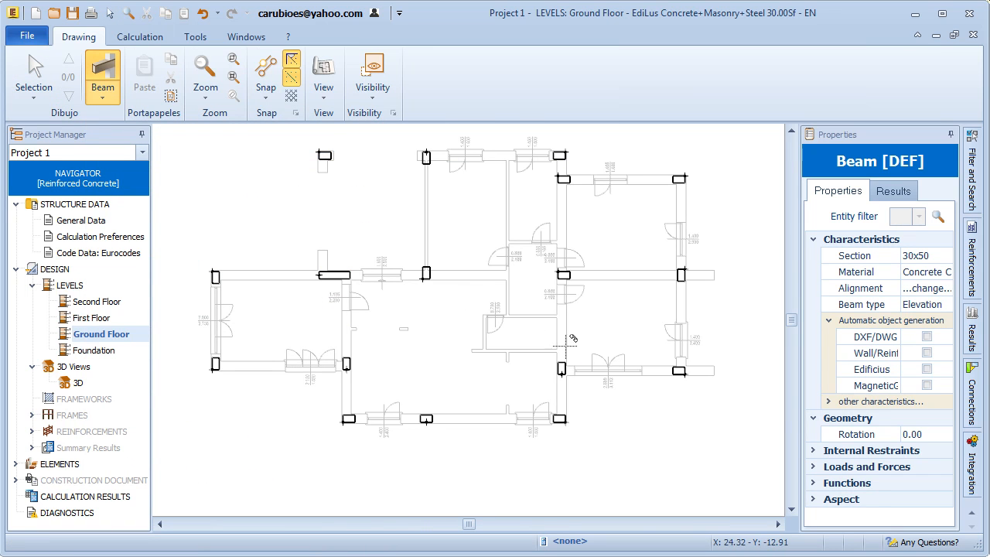
left_click(913, 272)
left_click(947, 272)
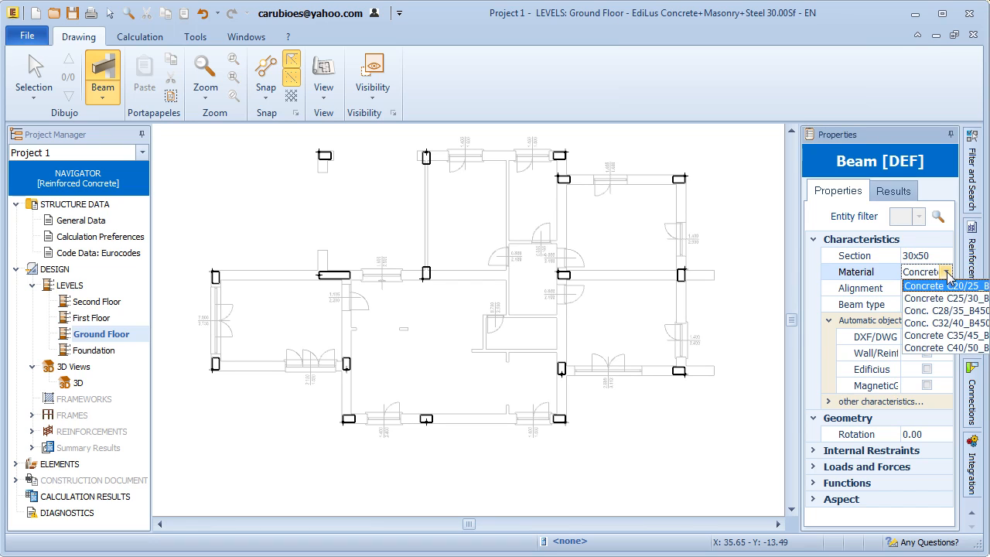
left_click(936, 300)
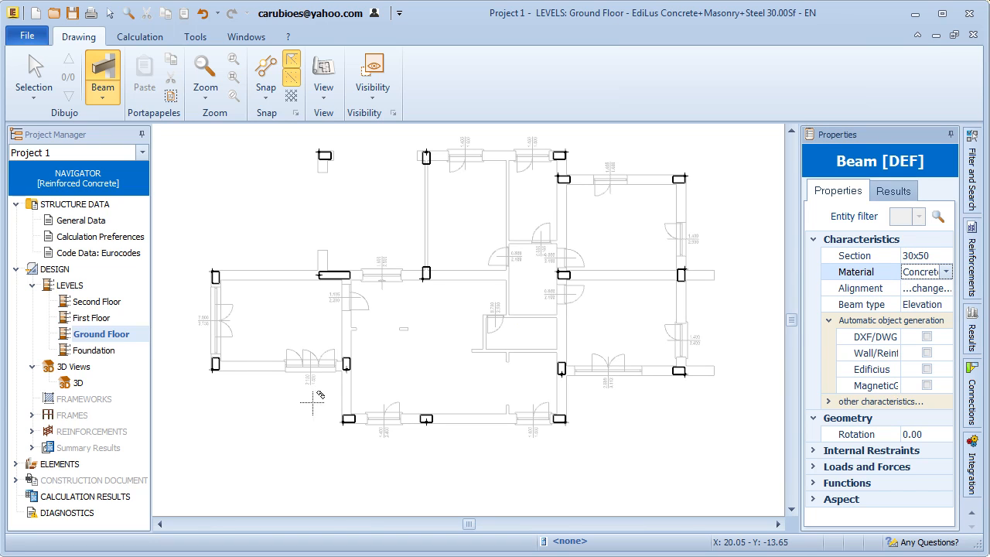
left_click(211, 224)
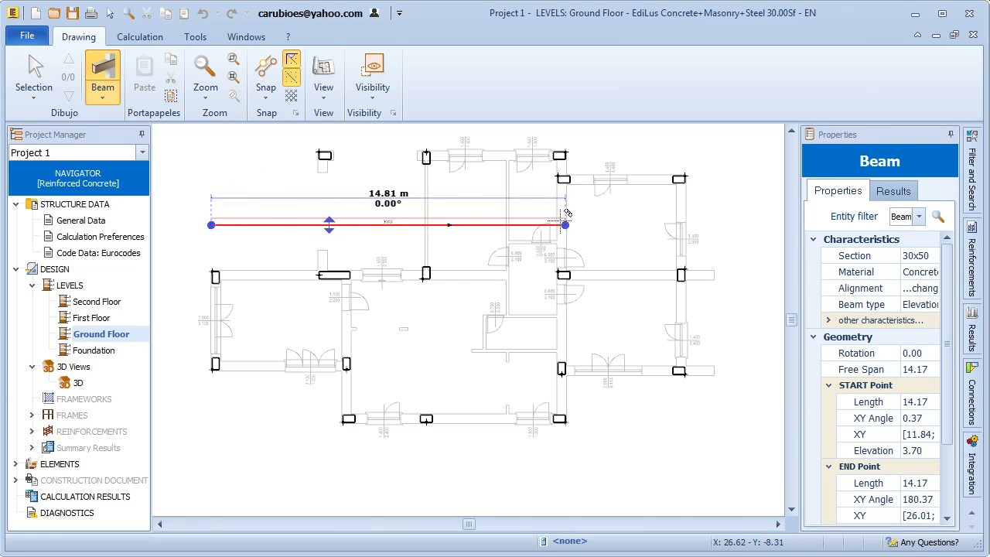
key("Escape")
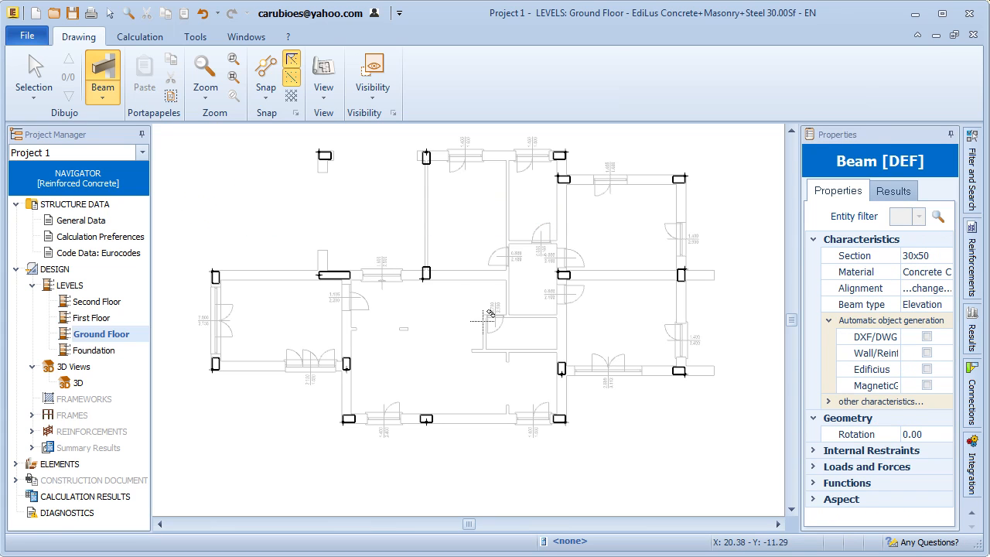
Enable automatic generation from Edificius objects and generate 30x50 beams along all the architectural walls on the Ground Floor plan at once
left_click(926, 368)
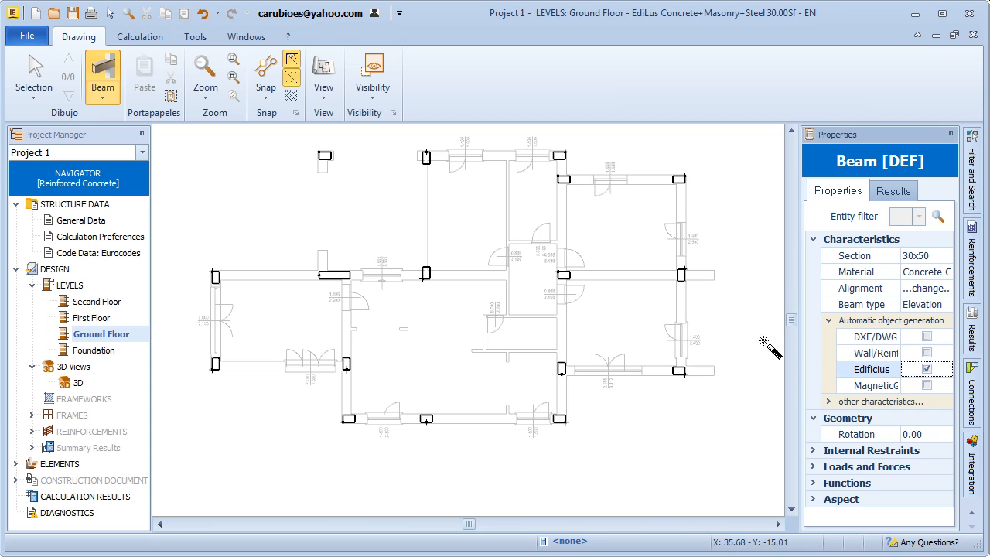
scroll(707, 324, "down", 1)
left_click_drag(746, 159, 281, 441)
middle_click_drag(347, 446, 317, 456)
scroll(317, 455, "up", 2)
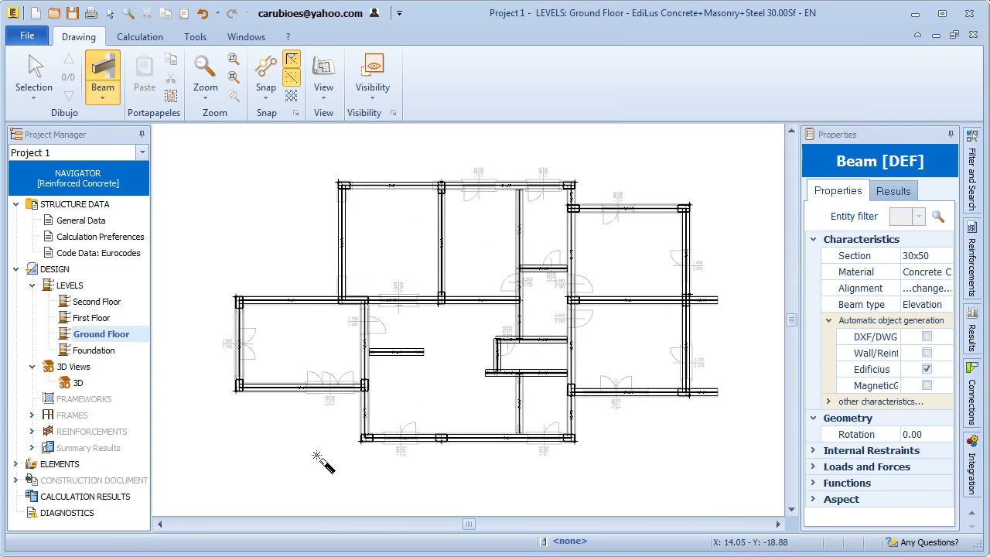
key("Escape")
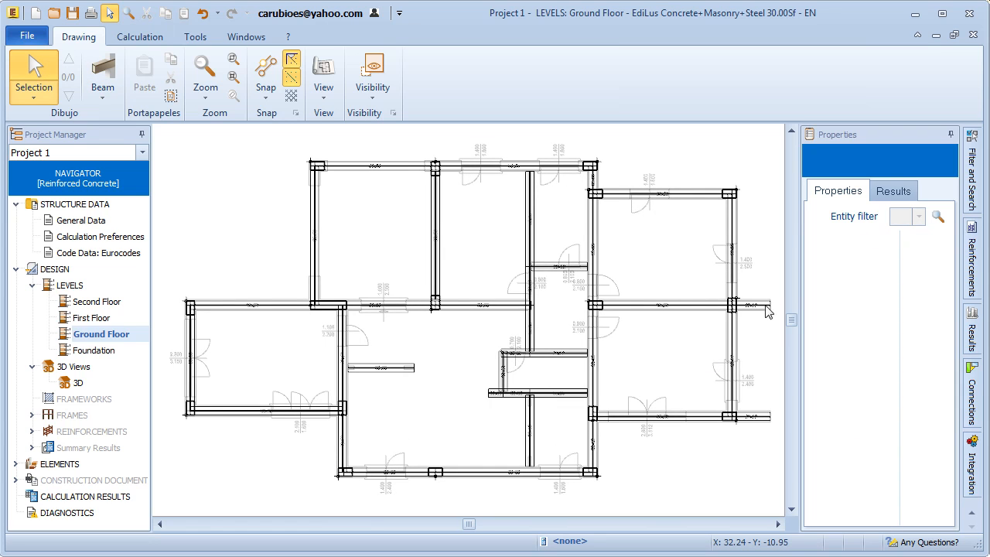
Delete the two short beams overhanging the outer wall and the unneeded beams over the interior partitions
left_click_drag(774, 278, 753, 442)
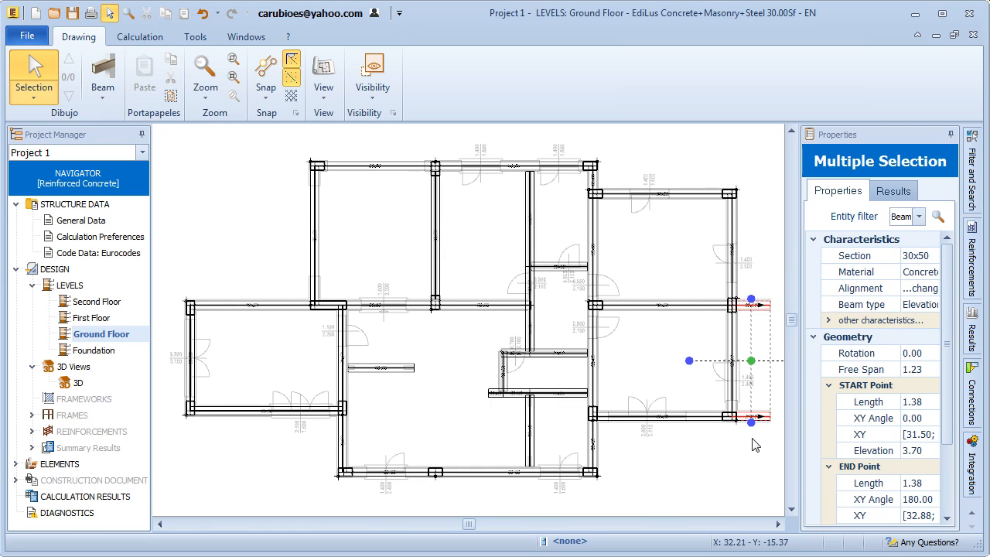
key("Escape")
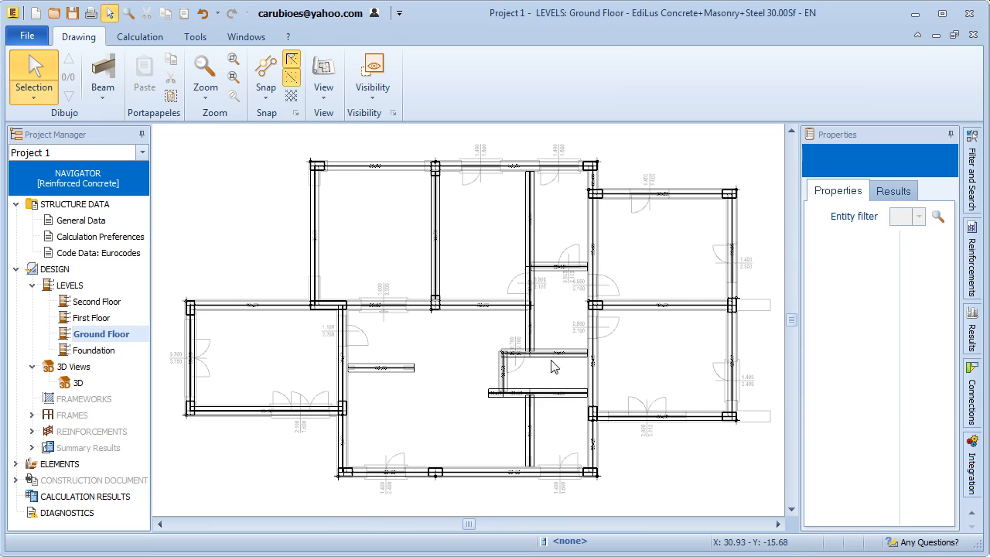
left_click_drag(560, 335, 400, 452)
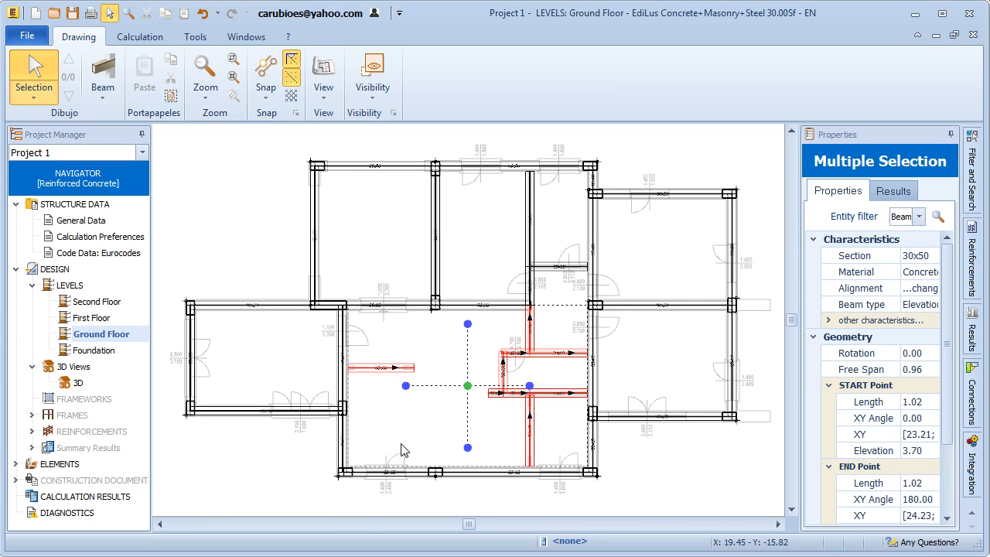
key("Delete")
left_click_drag(554, 240, 488, 342)
key("Delete")
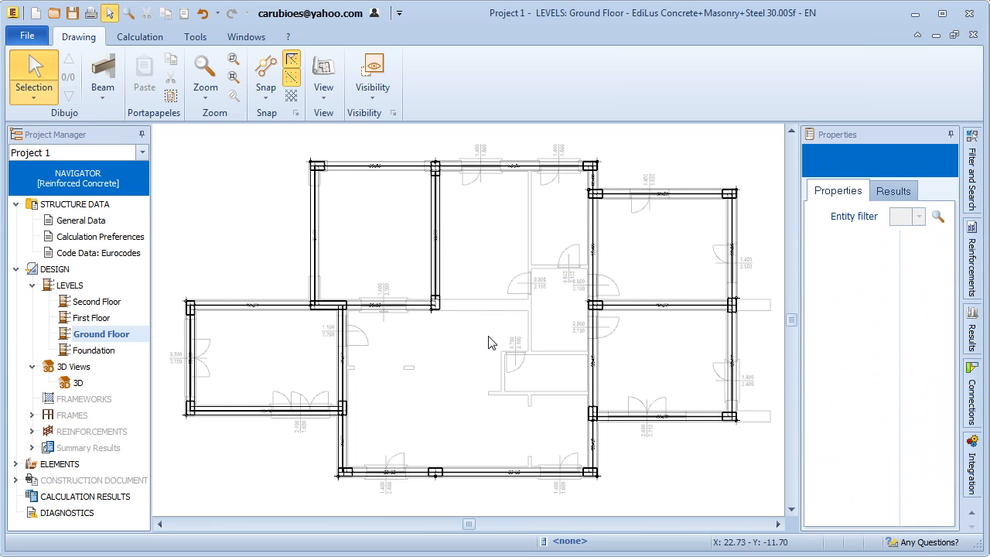
Extend the vertical beam in the middle of the building down to the middle column of the lower facade
left_click(439, 285)
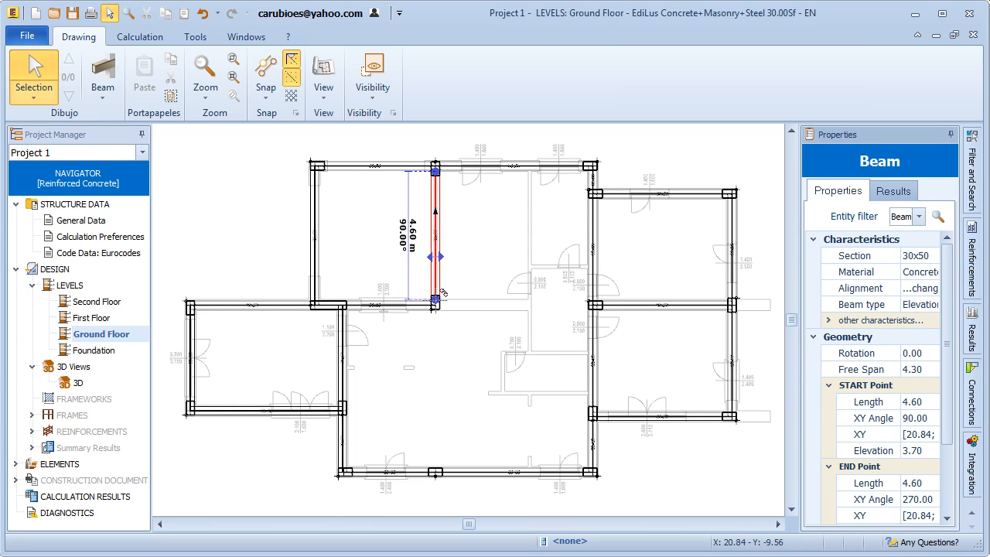
left_click(437, 300)
scroll(427, 456, "up", 4)
left_click(449, 489)
scroll(347, 332, "down", 5)
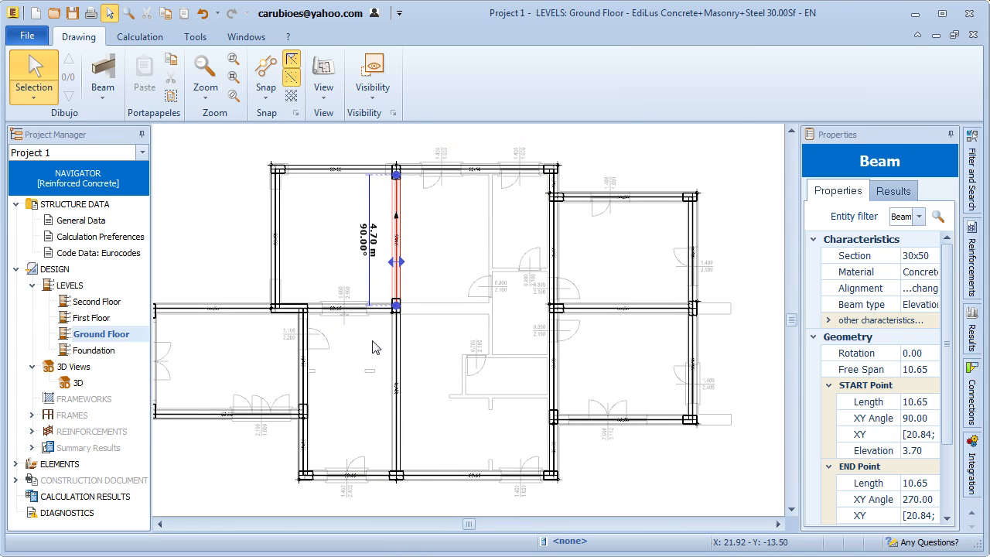
Extend the central horizontal beam across the large bay to the opposite column
left_click(341, 311)
left_click(397, 306)
scroll(534, 303, "up", 3)
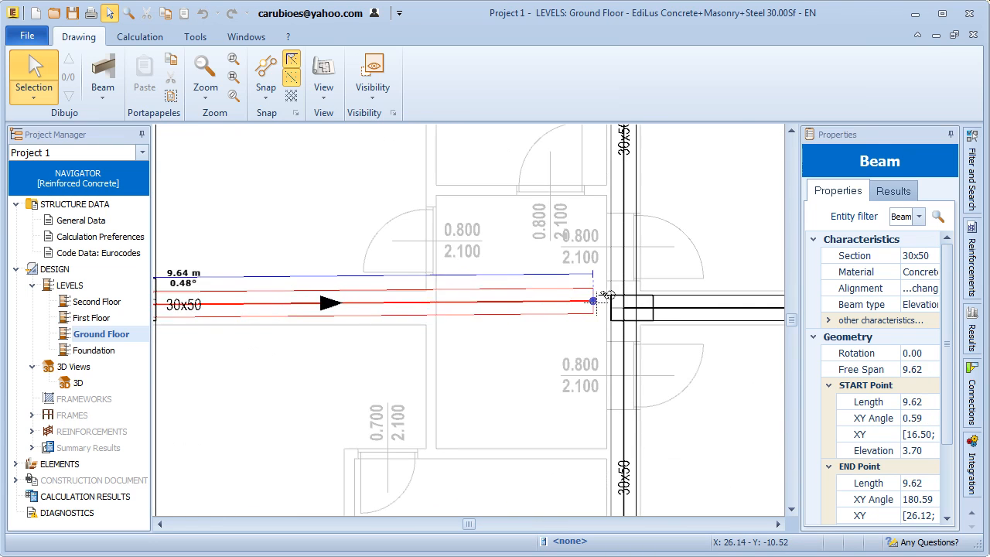
scroll(541, 348, "down", 4)
key("Escape")
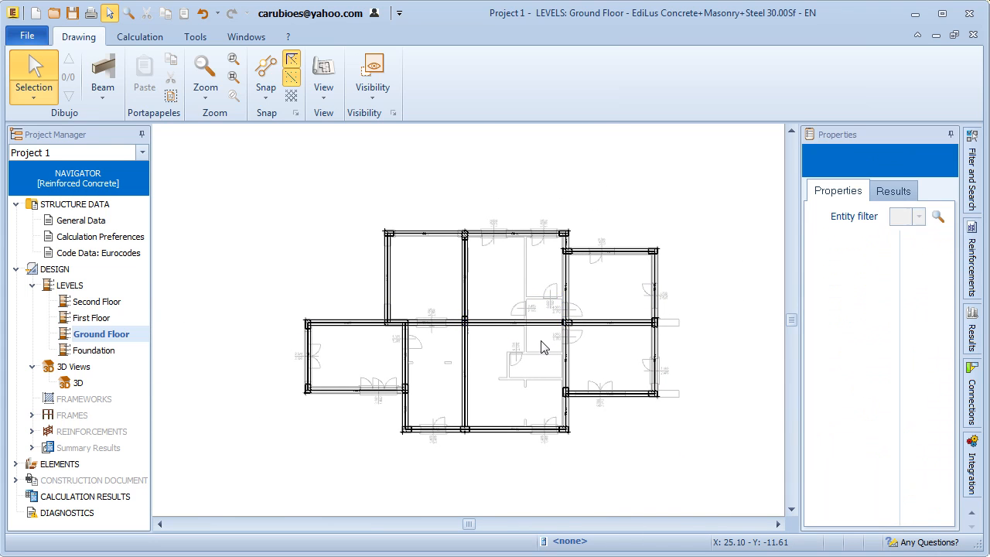
Restore the plan window to its smaller size and inspect the columns and beams in the 3D view
key("Escape")
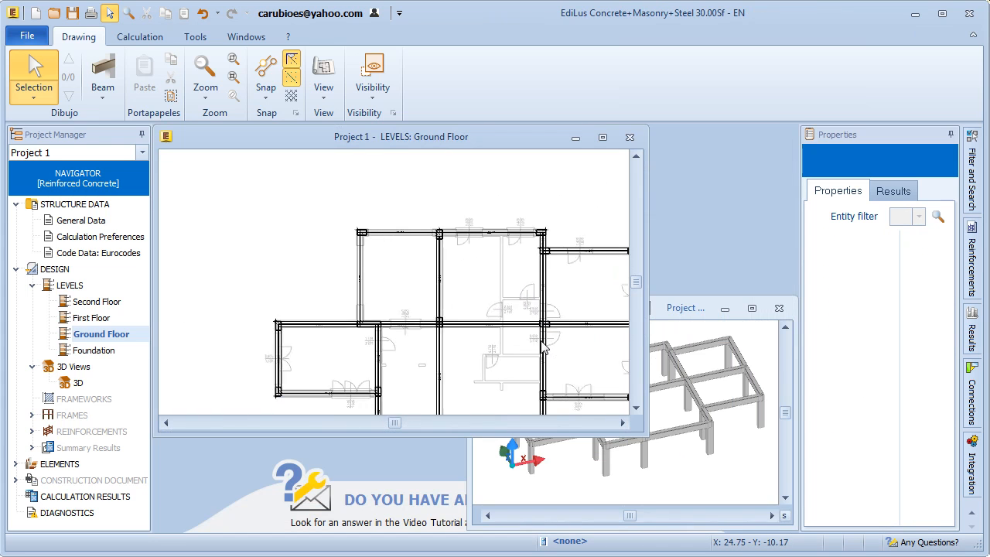
left_click(661, 313)
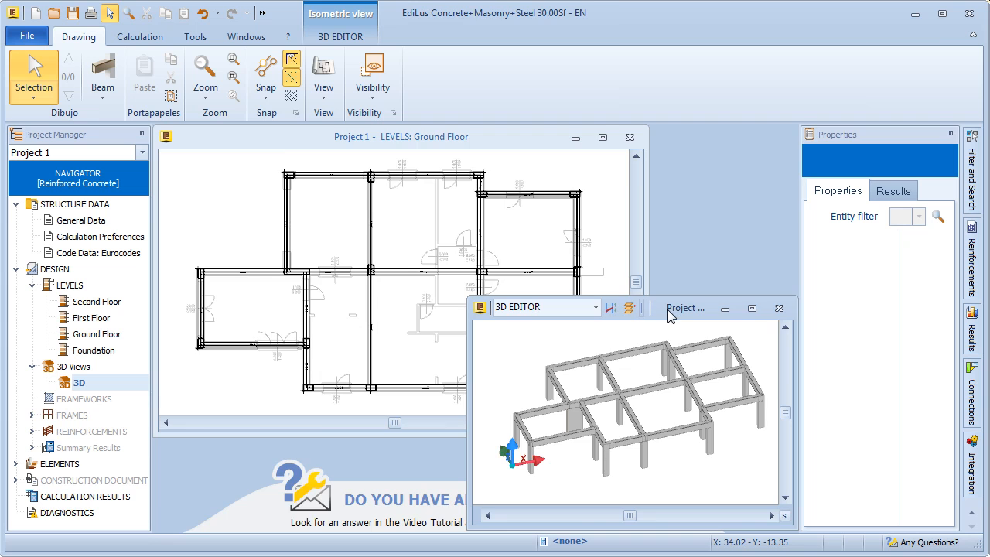
double_click(668, 309)
mouse_move(544, 346)
middle_mouse_down()
mouse_move(559, 307)
mouse_move(539, 339)
mouse_move(547, 338)
middle_mouse_up()
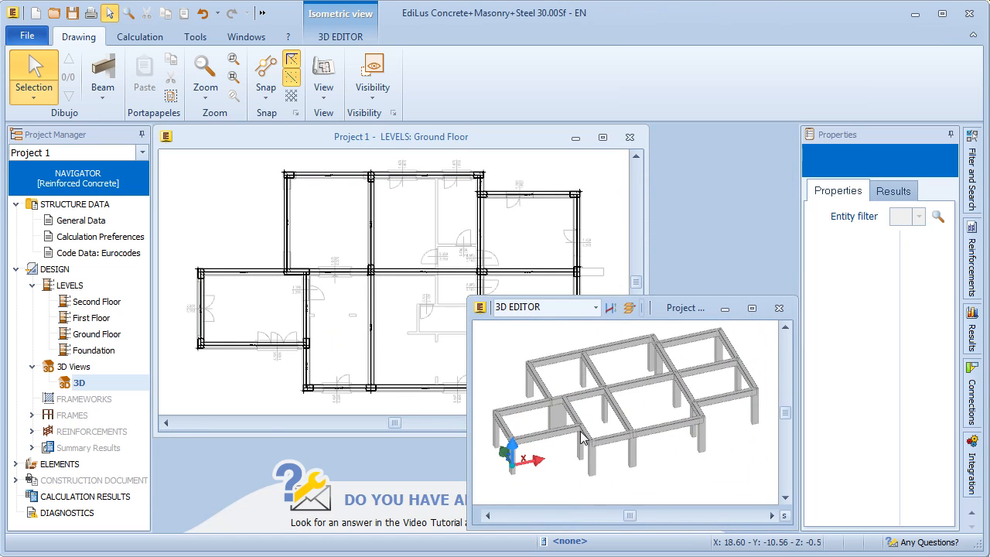
scroll(584, 427, "down", 1)
middle_click_drag(586, 427, 634, 447)
Copy only the beams from the Ground Floor level to the Foundation level
left_click(534, 171)
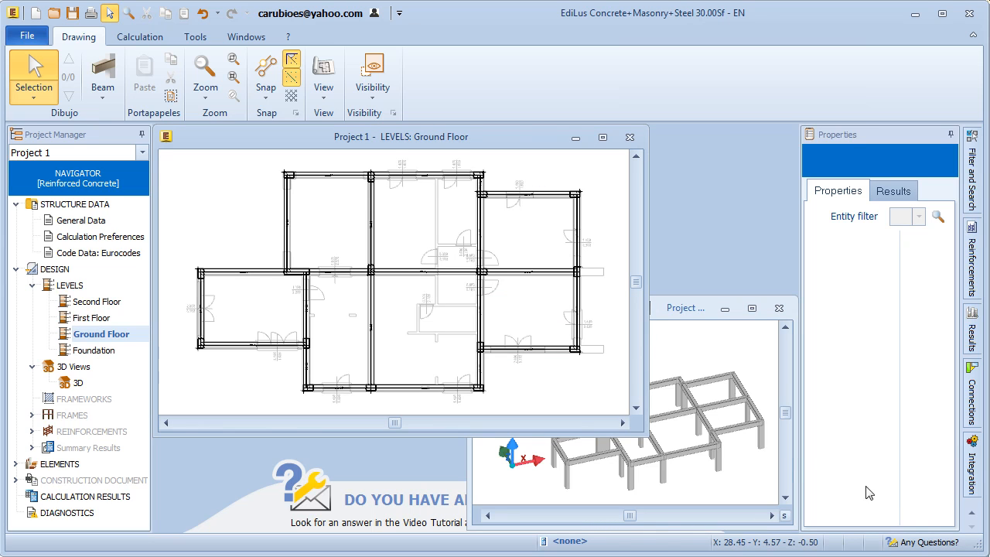
left_click(972, 512)
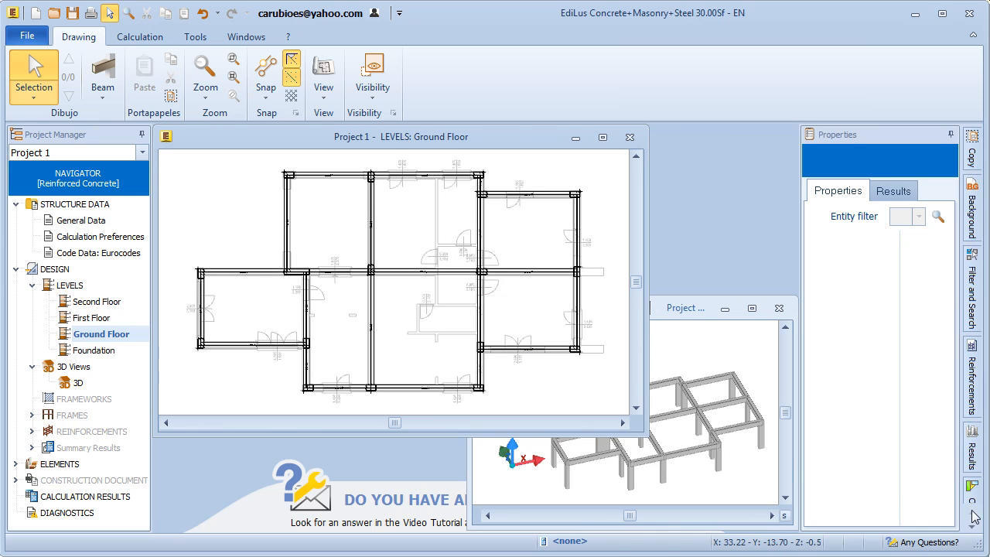
left_click(971, 154)
left_click(723, 294)
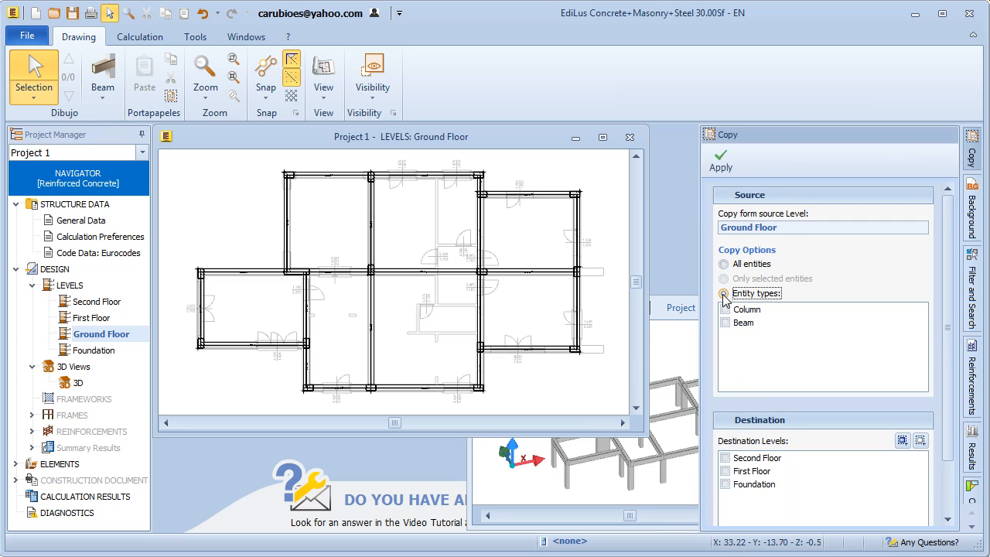
left_click(727, 323)
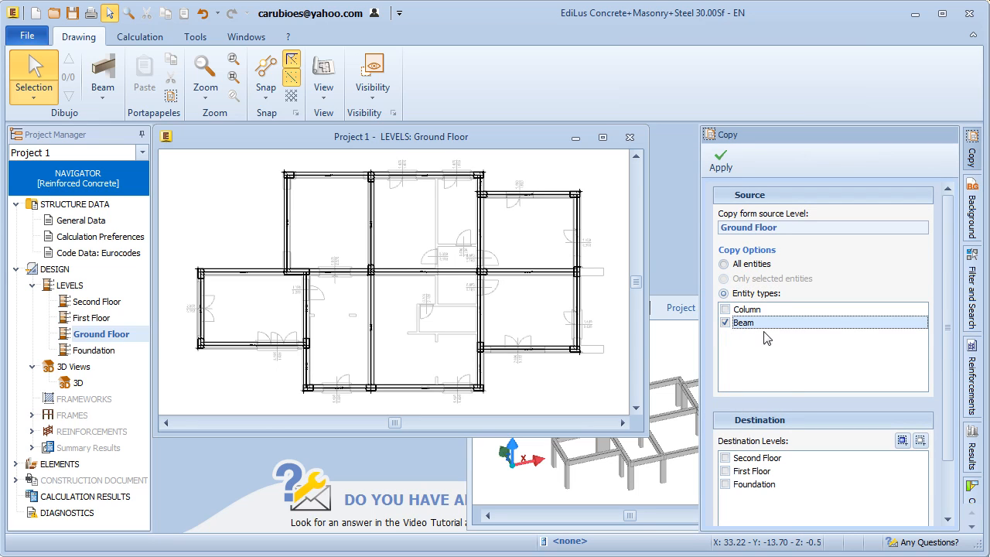
left_click(725, 485)
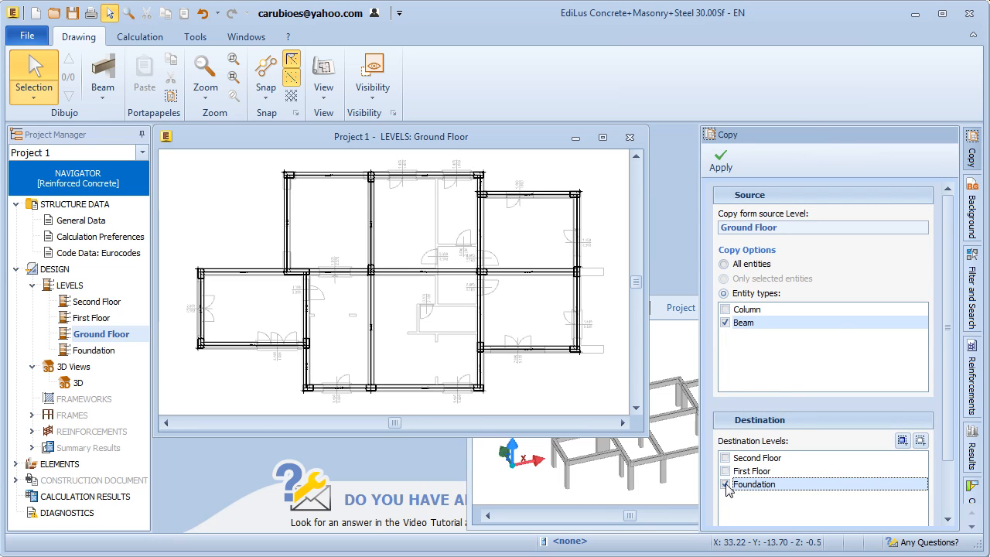
left_click(721, 163)
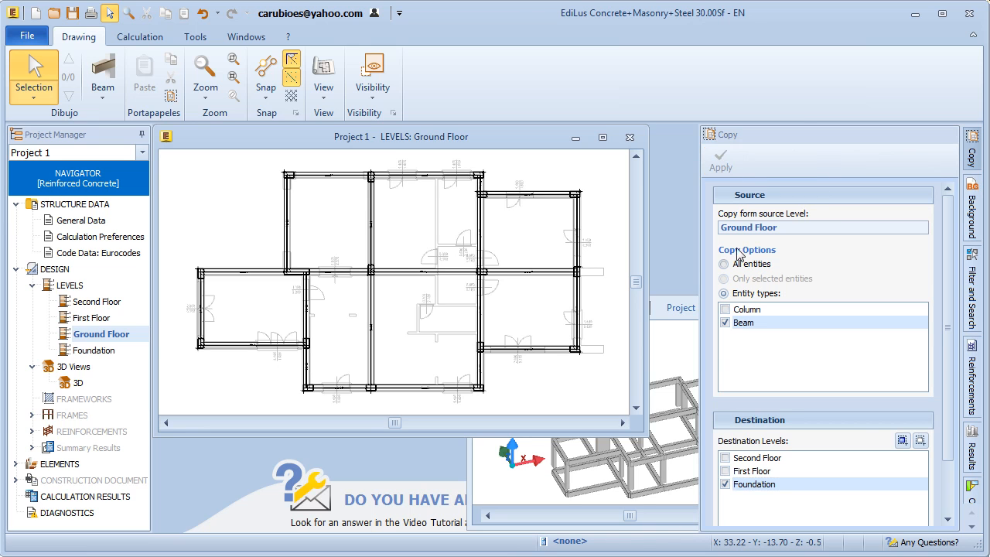
Maximize the 3D view, select all the columns and set their height to 3.7 m, extending them to the bottom
double_click(681, 310)
scroll(681, 316, "down", 2)
middle_click_drag(636, 348, 608, 324)
left_click_drag(745, 321, 265, 346)
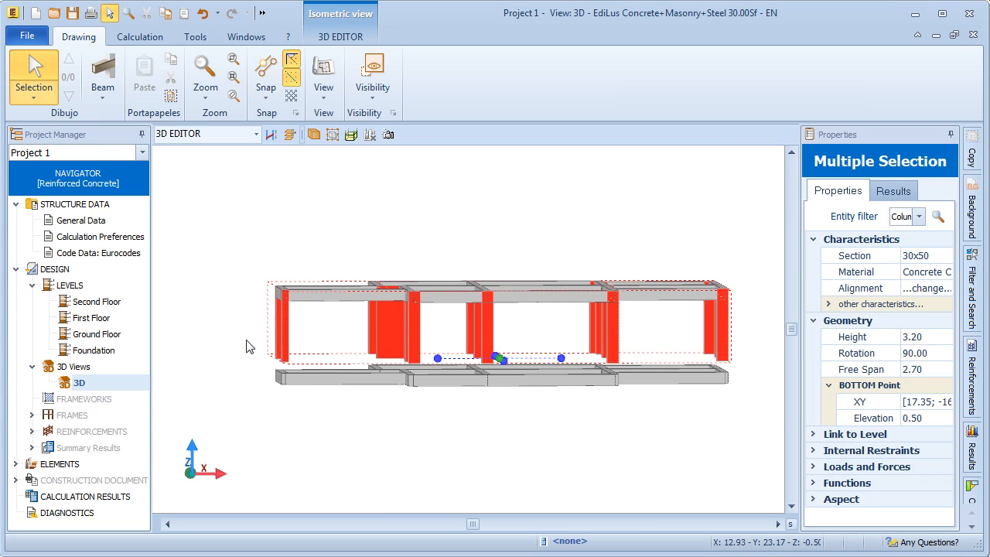
left_click(913, 337)
left_click(945, 338)
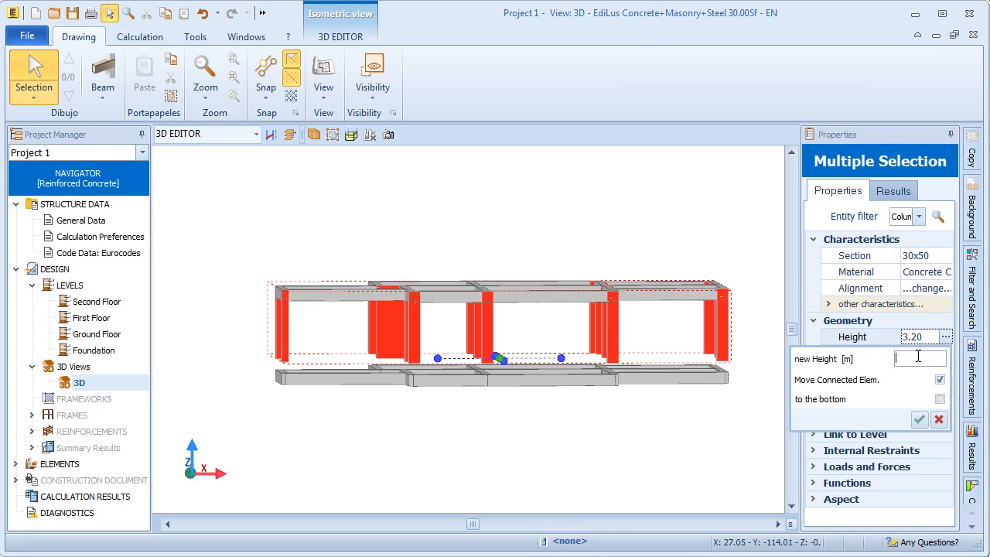
type("3.7")
left_click(939, 399)
left_click(917, 419)
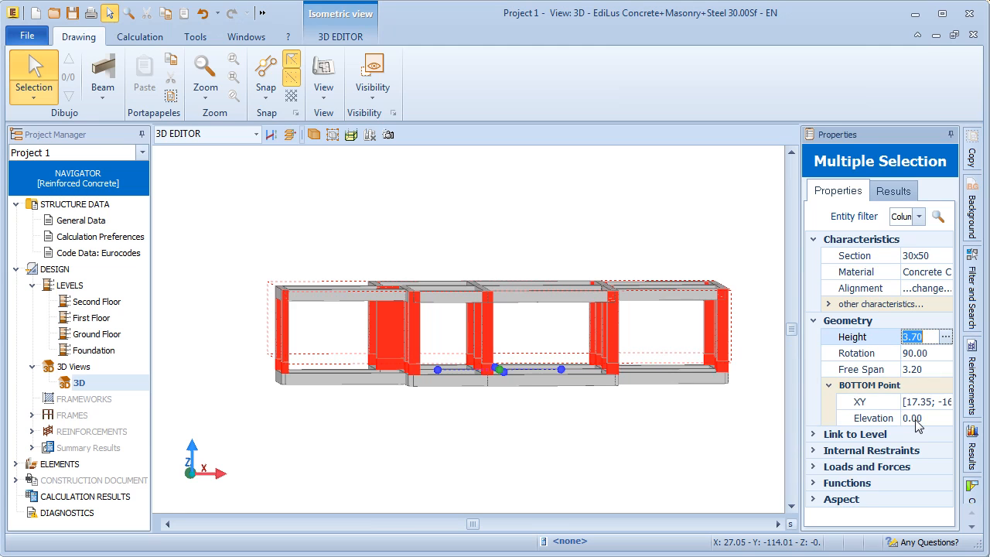
left_click(663, 437)
Select only the foundation-level beams and assign them the BE-80/30 section from the Inverted T shapes
middle_click_drag(633, 427, 619, 401)
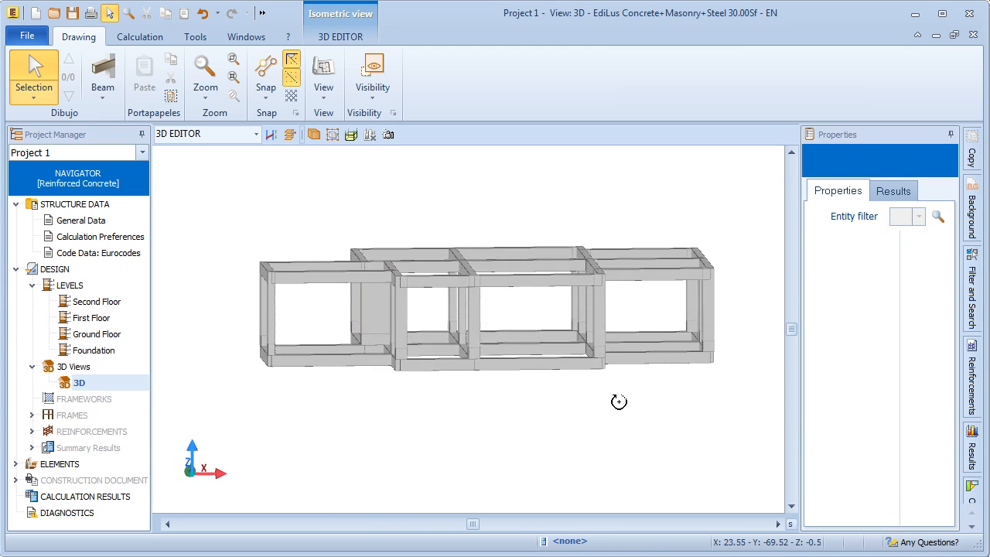
left_click_drag(741, 321, 240, 422)
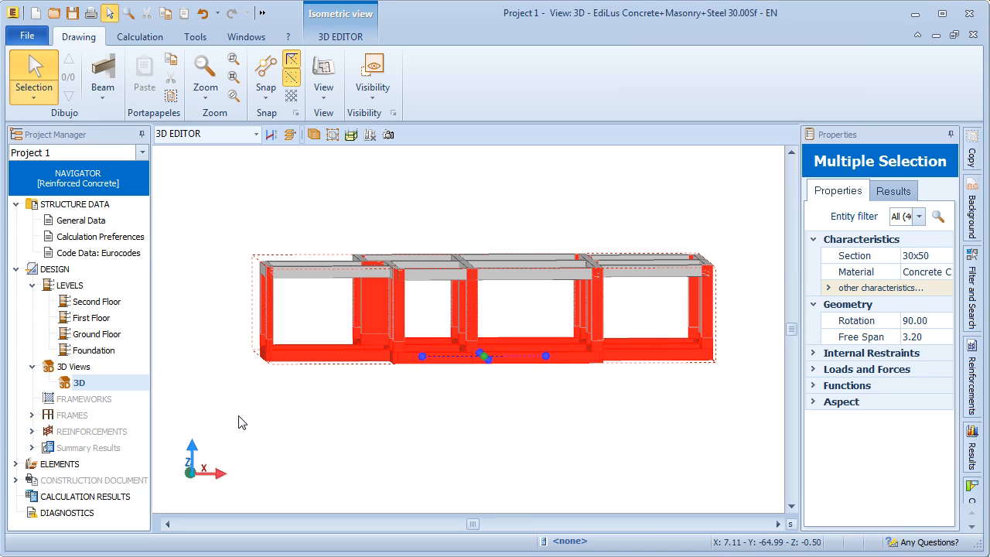
left_click(917, 217)
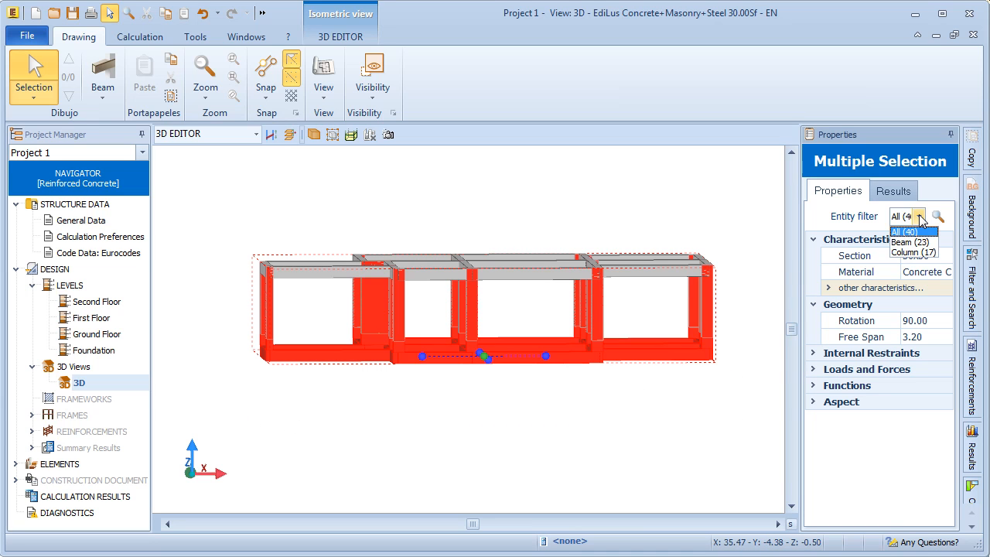
left_click(914, 242)
left_click(914, 259)
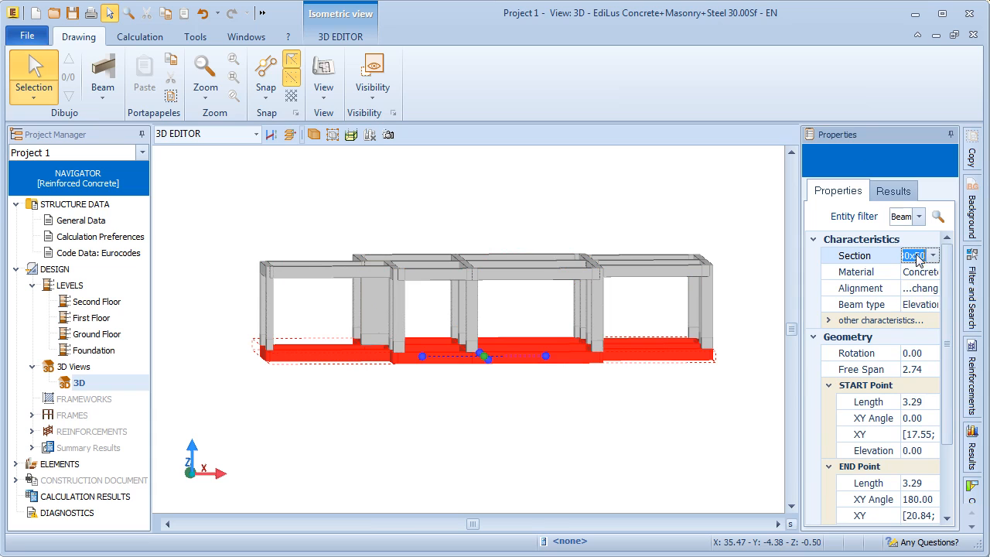
left_click(933, 255)
left_click(907, 271)
left_click(906, 300)
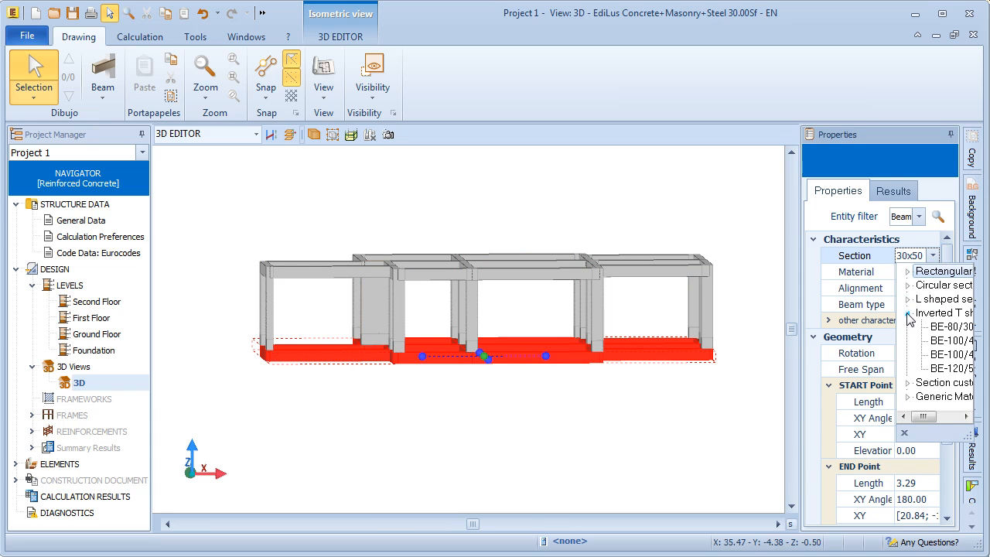
left_click(937, 337)
Set the beam type of the selected bottom beams to Foundation and clear the selection
left_click(908, 306)
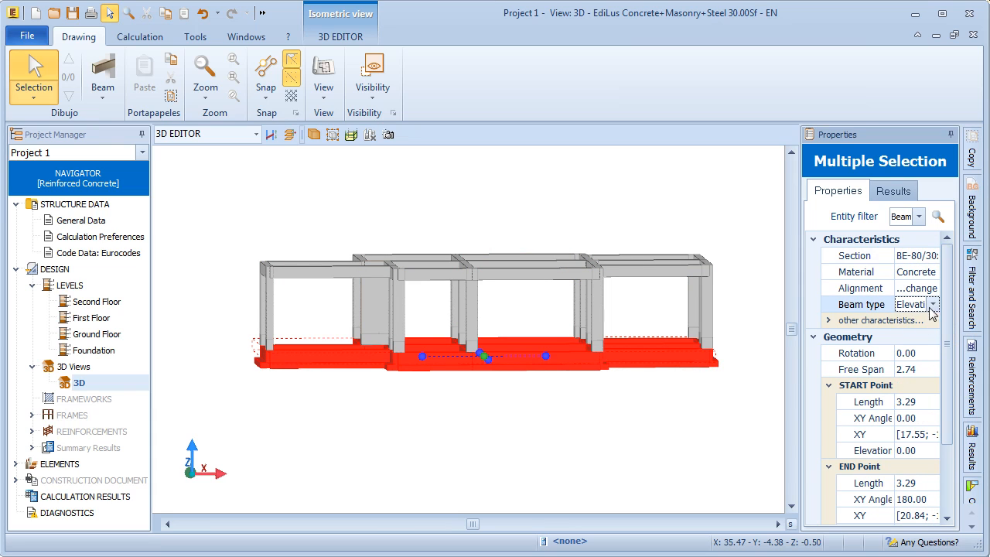
left_click(933, 305)
left_click(924, 330)
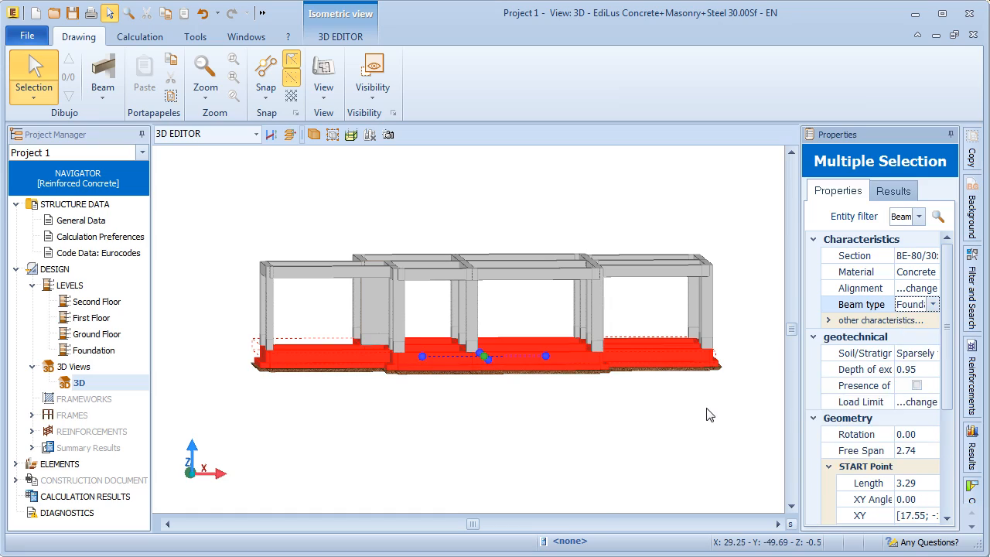
left_click(656, 413)
middle_click_drag(656, 413, 677, 437)
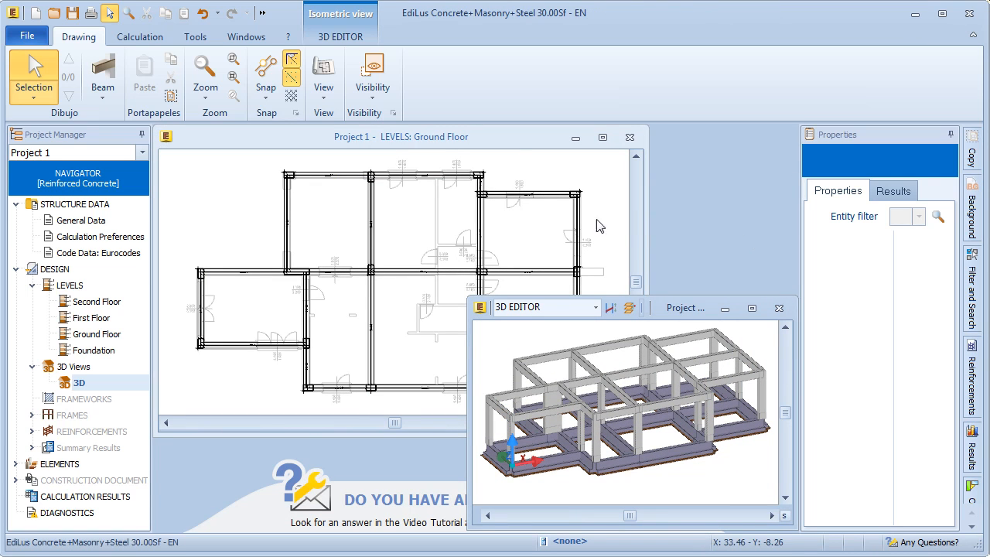
Add reinforced concrete floors to the three lower bays and the upper central bay of the Ground Floor plan
left_click(515, 156)
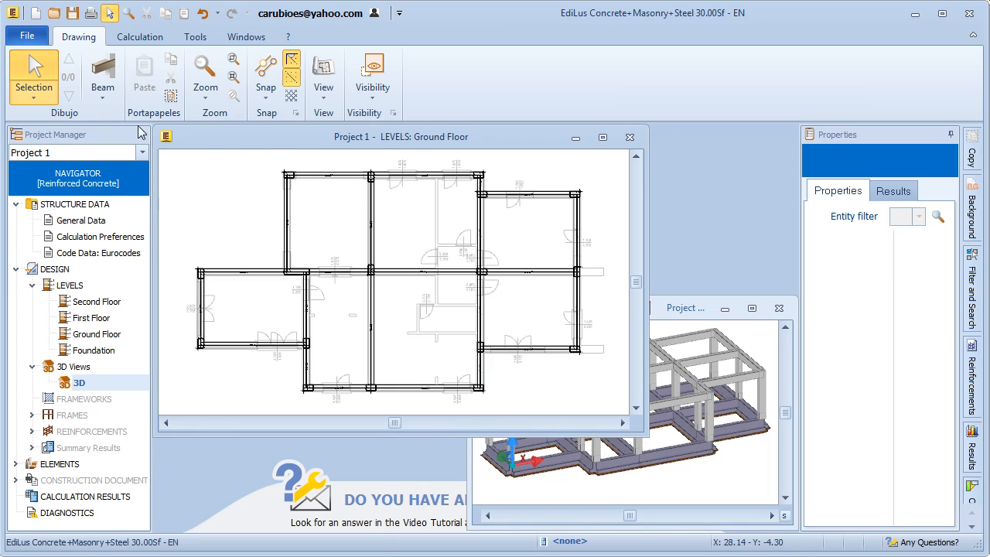
left_click(102, 96)
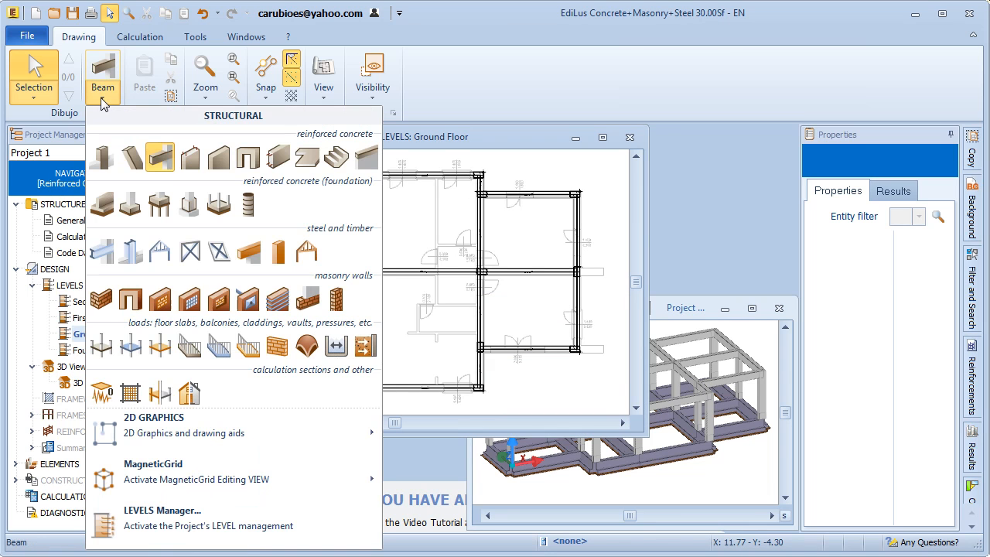
left_click(102, 344)
left_click(328, 328)
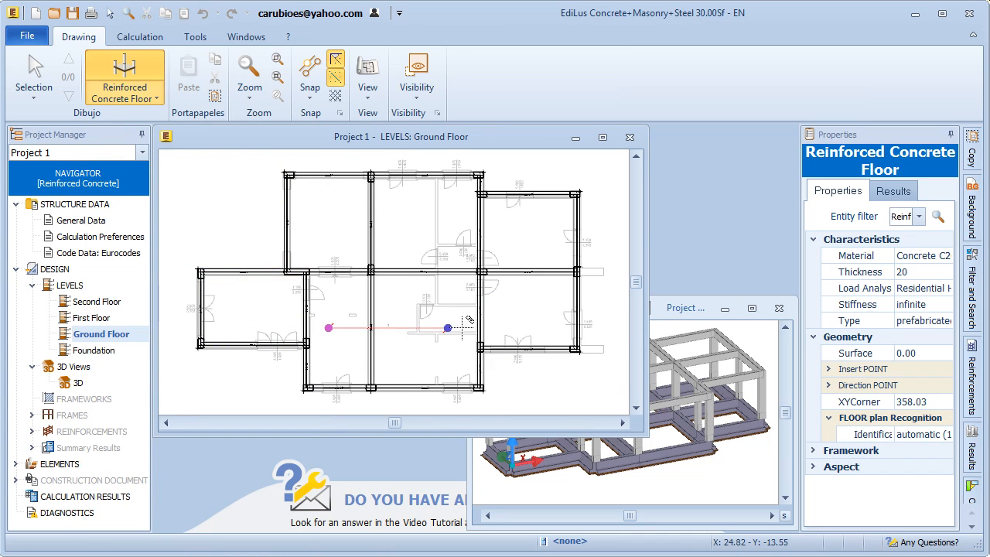
left_click(504, 331)
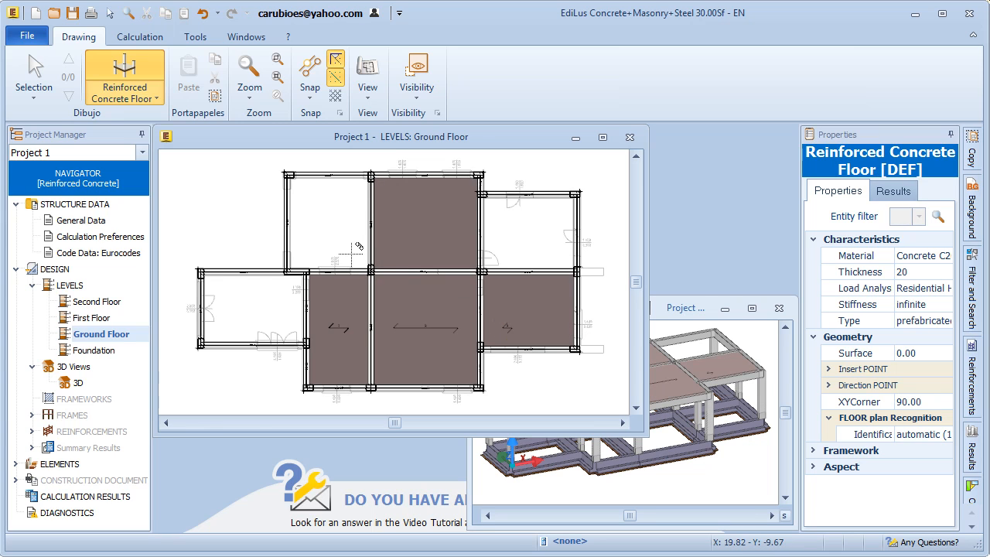
Add reinforced concrete floors to the upper left and upper right bays and check the slabs in the maximized 3D view
left_click(317, 224)
left_click(502, 237)
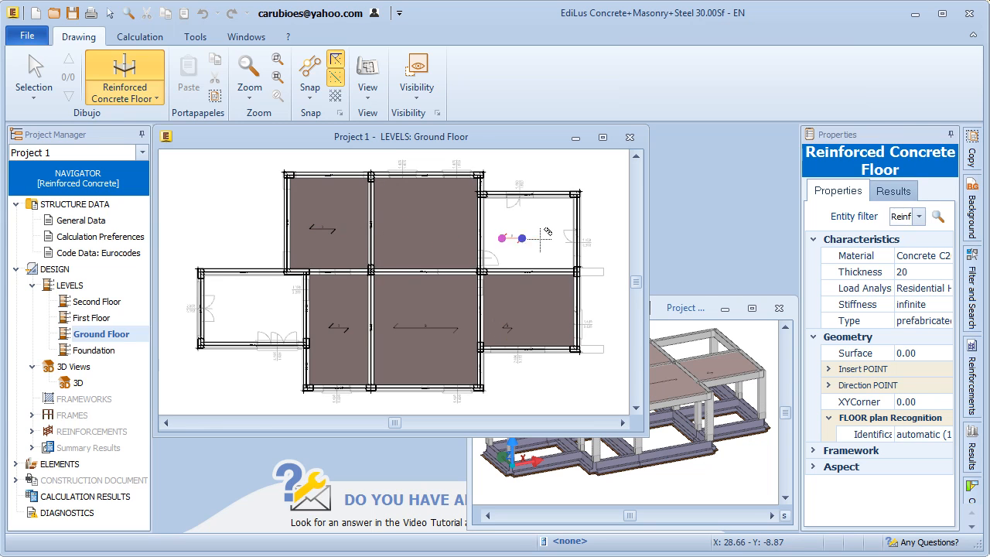
left_click(544, 238)
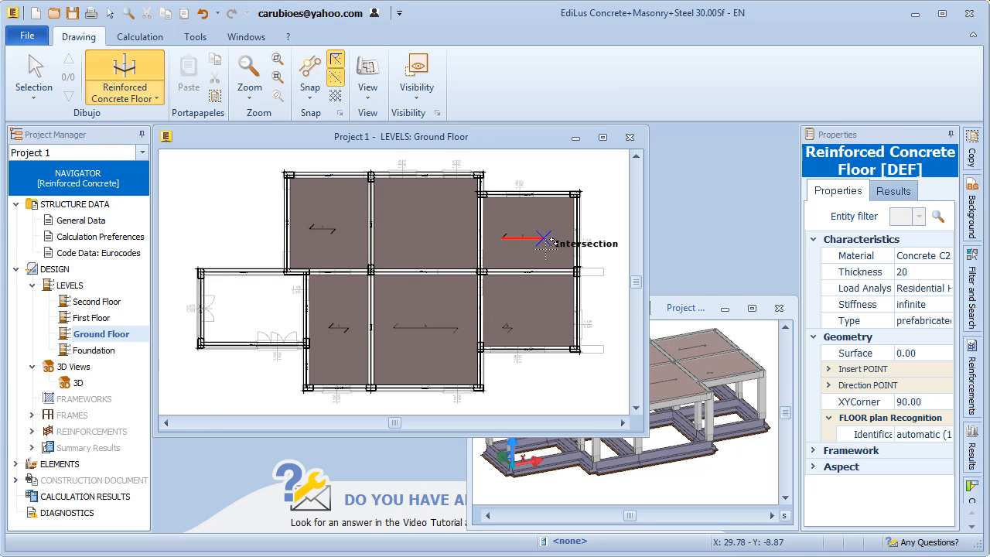
double_click(681, 309)
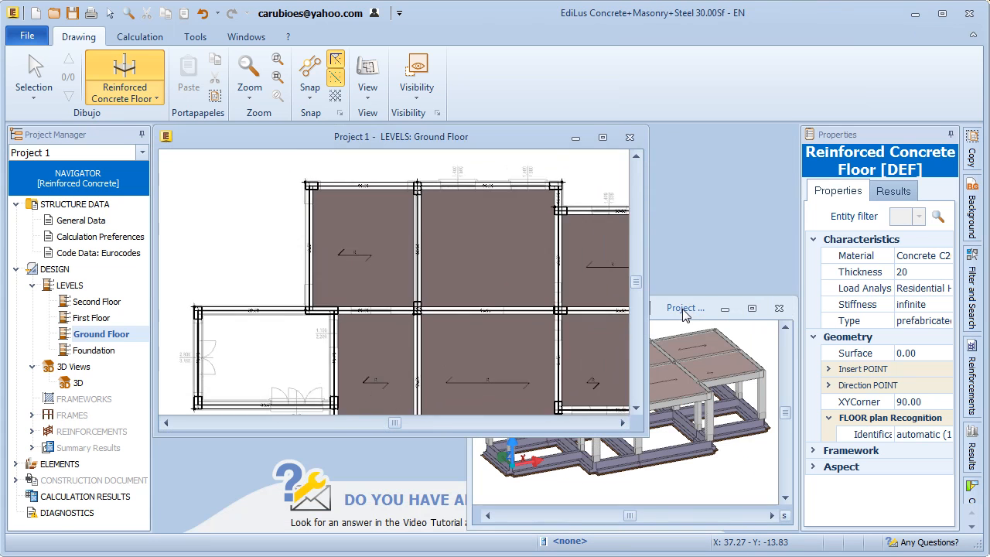
left_click(683, 310)
double_click(683, 309)
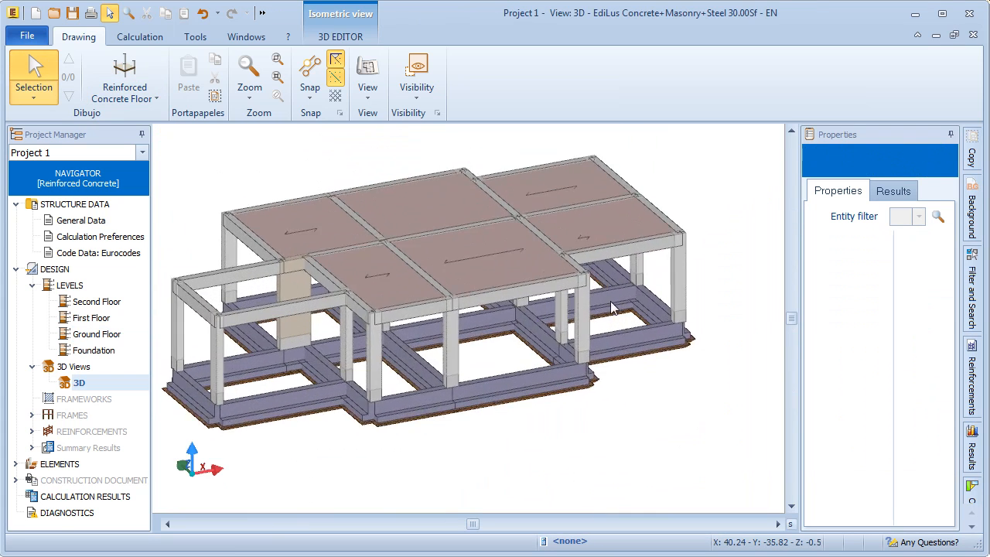
middle_click_drag(581, 299, 549, 331)
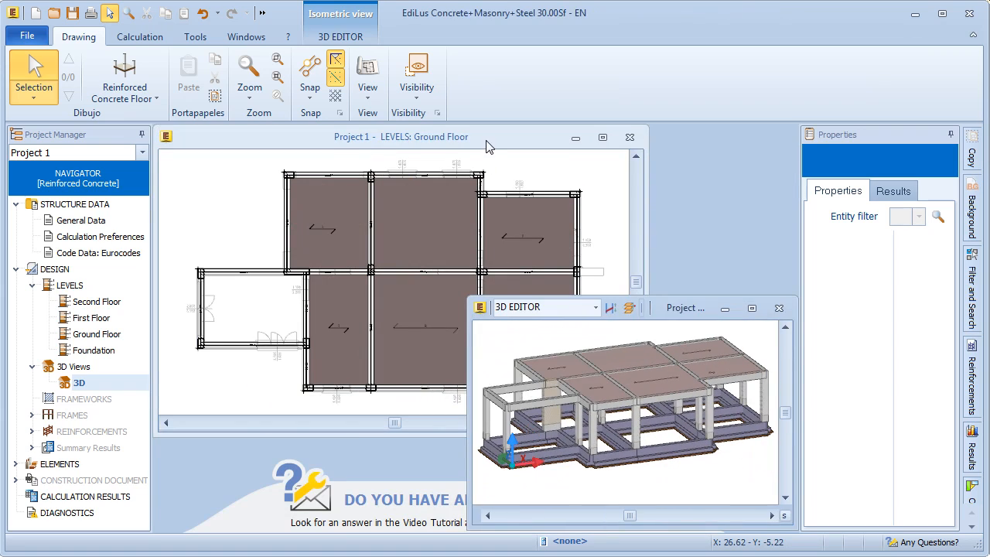
Copy all entities from the Ground Floor level to the First Floor and Second Floor levels
left_click(487, 144)
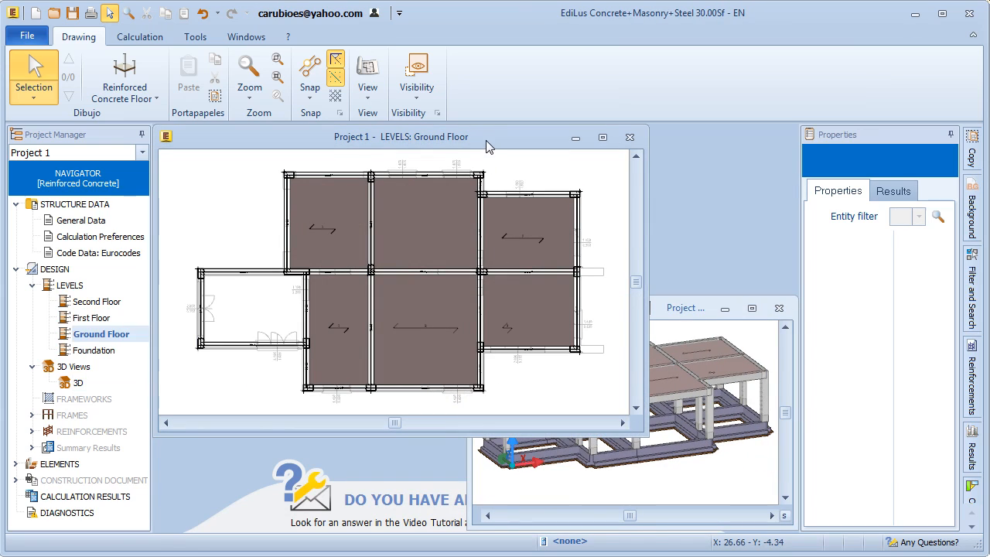
left_click(971, 162)
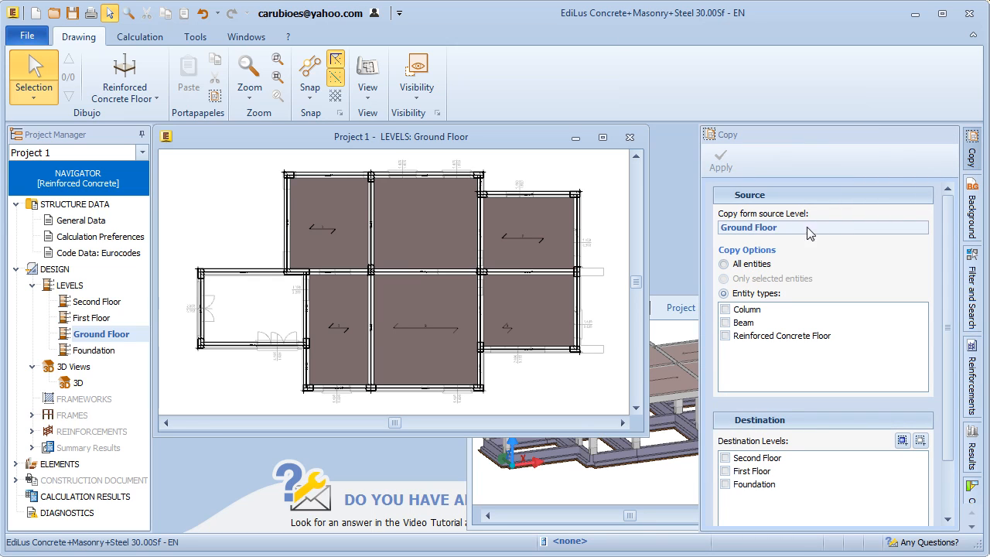
left_click(724, 263)
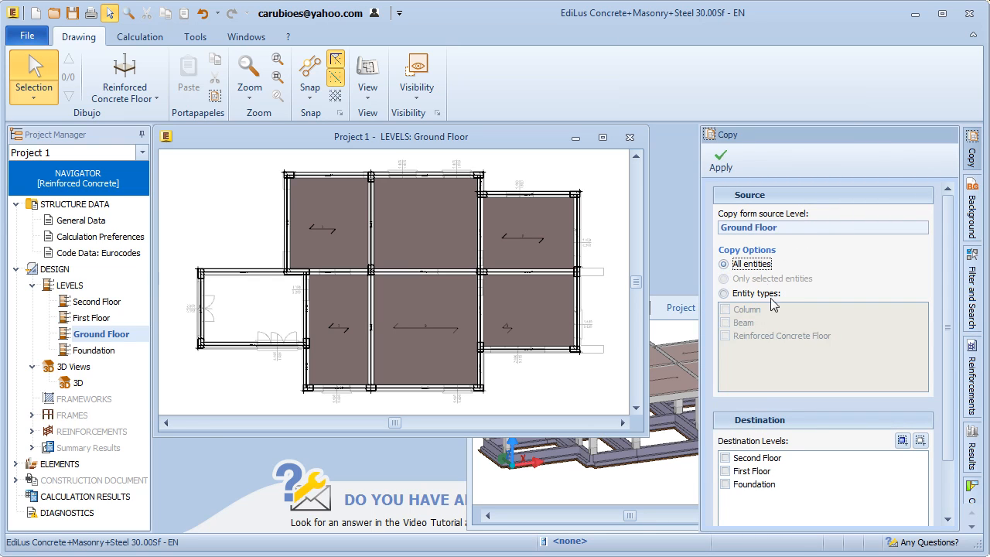
left_click(725, 471)
left_click(724, 458)
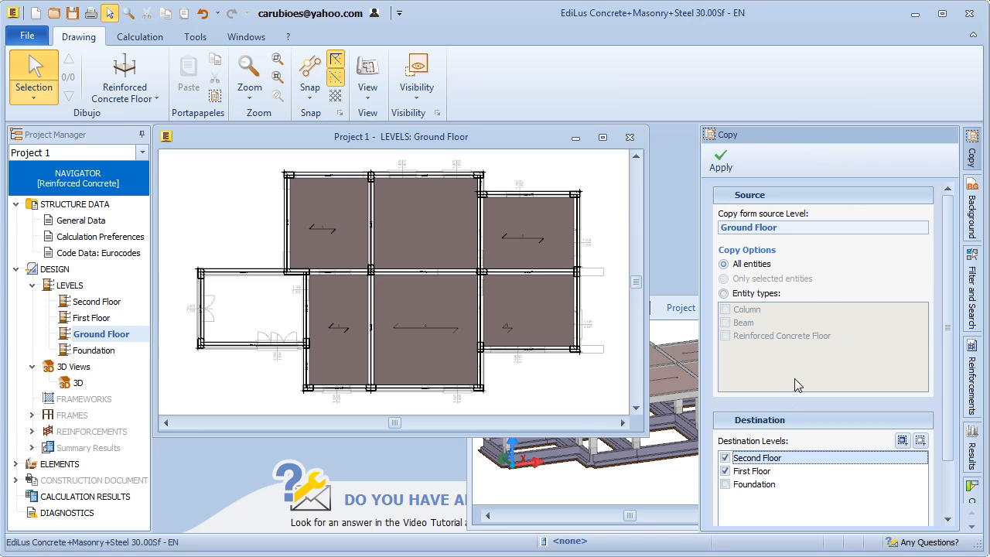
left_click(720, 162)
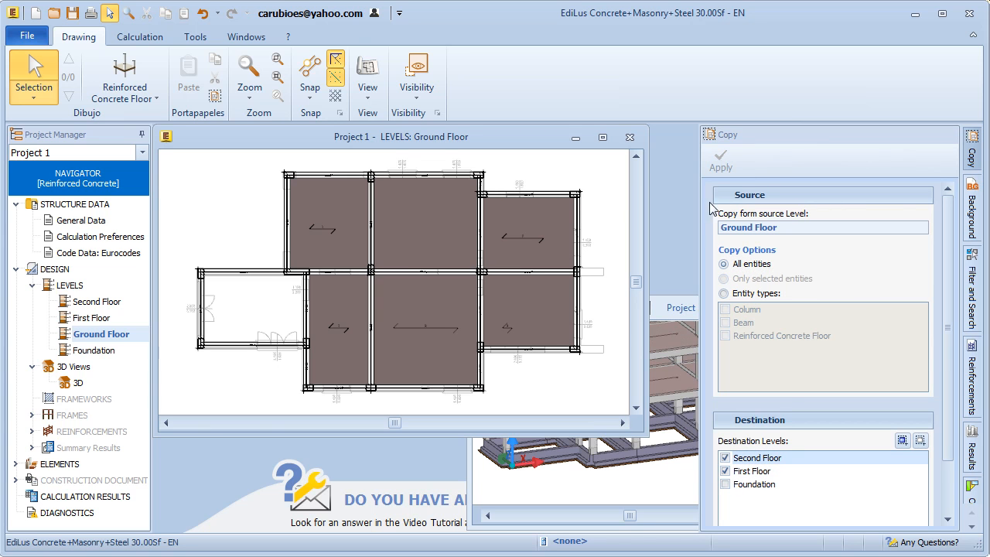
Maximize the 3D view, show every object type of the integrated Edificius model and make them more opaque
left_click(678, 316)
middle_click(675, 310)
middle_click(675, 311)
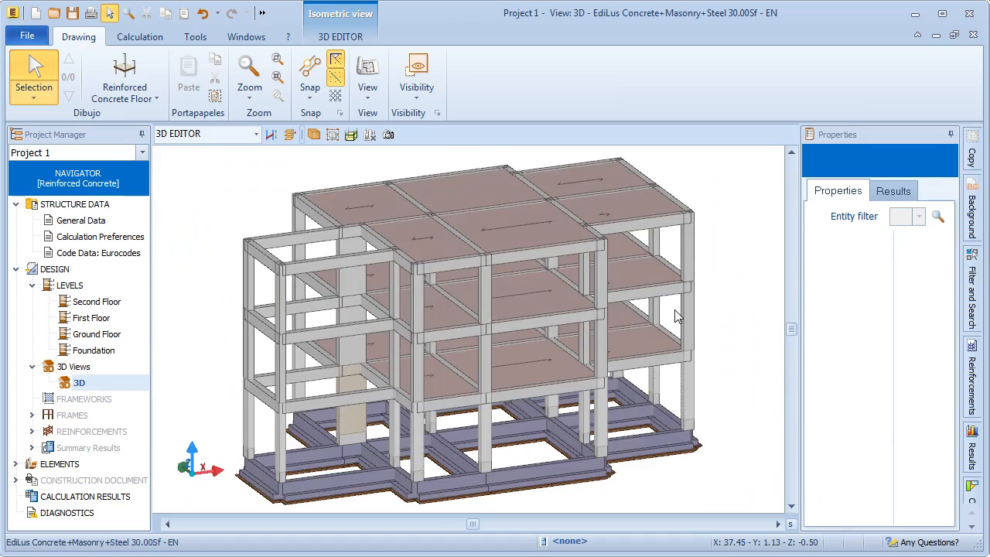
scroll(675, 311, "down", 1)
middle_click_drag(648, 309, 533, 317, "shift")
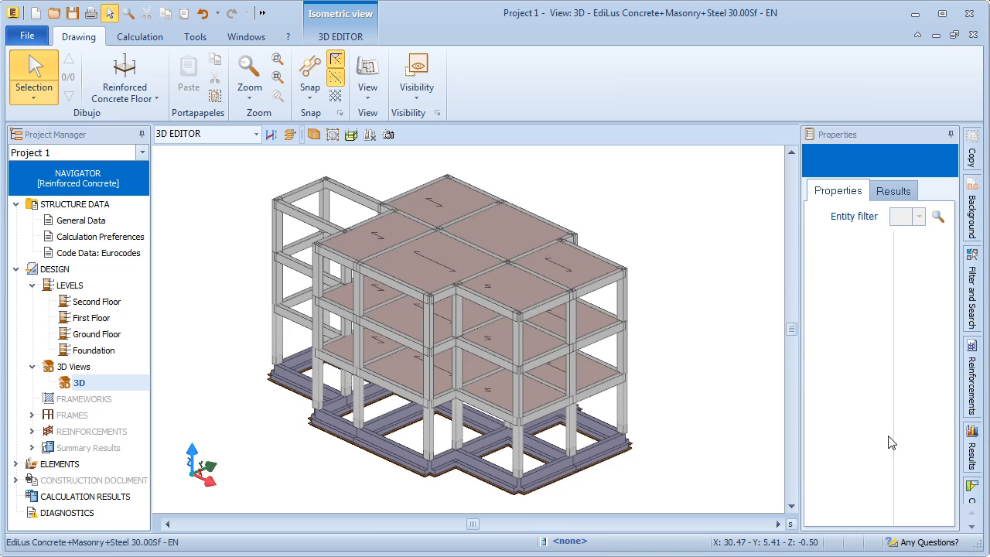
left_click(970, 525)
left_click(969, 486)
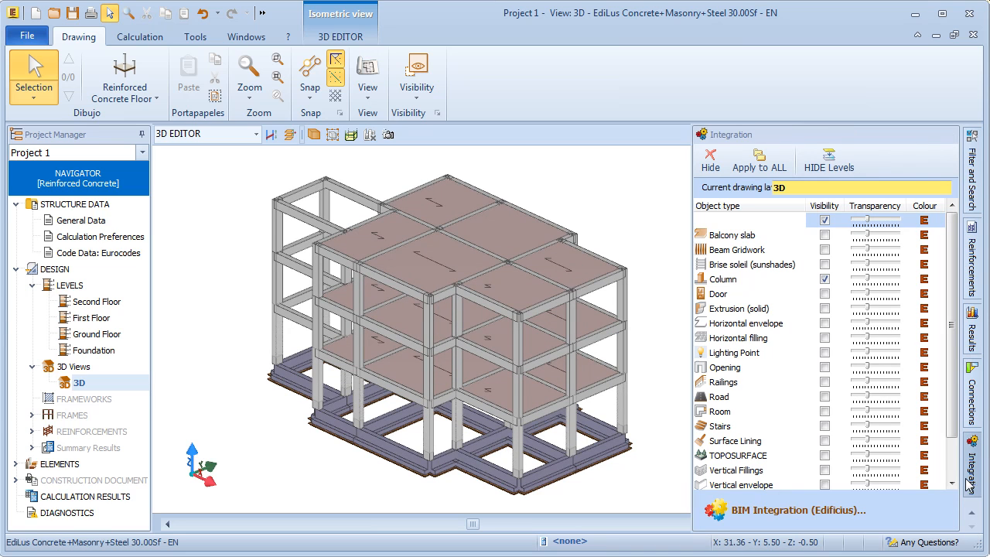
left_click(824, 220)
left_click(824, 220)
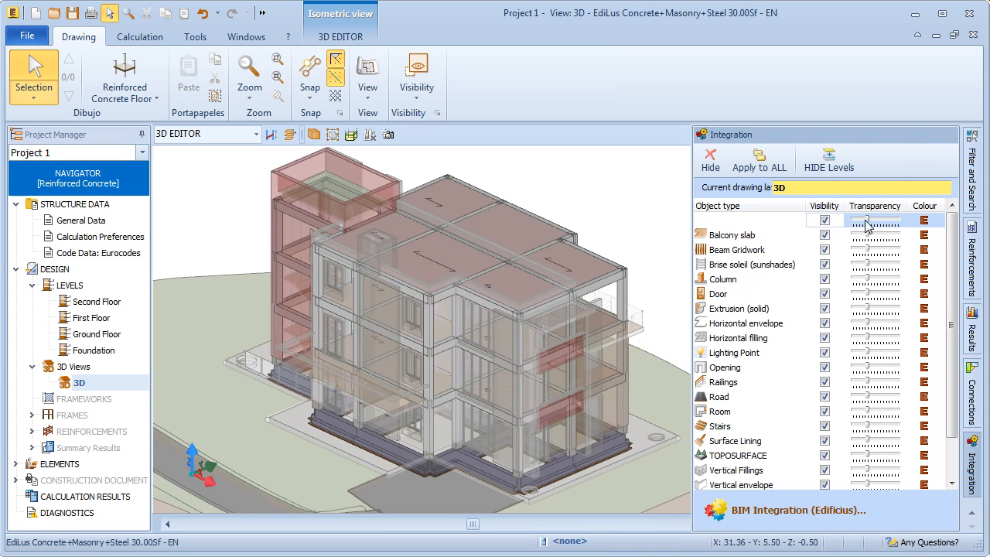
left_click_drag(867, 221, 895, 221)
Delete the second floor structural members that project over the open terrace beyond the architectural model
middle_click_drag(606, 311, 543, 302)
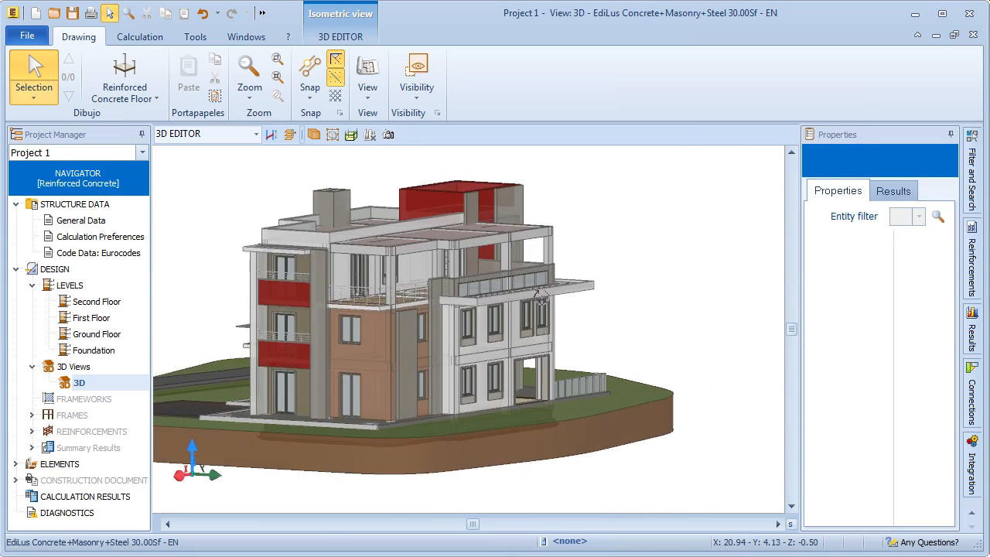
scroll(449, 249, "up", 3)
middle_click_drag(450, 249, 487, 254)
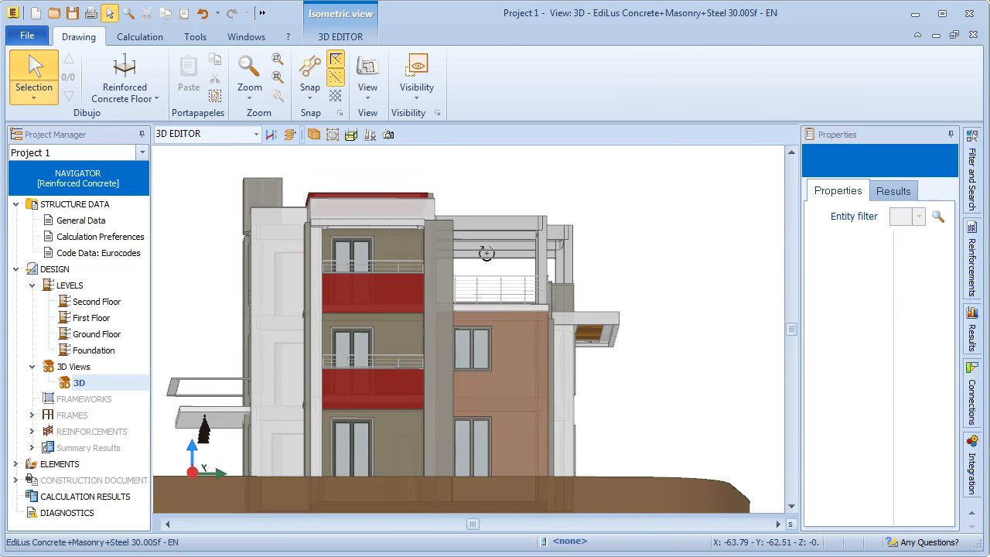
left_click_drag(616, 206, 502, 277)
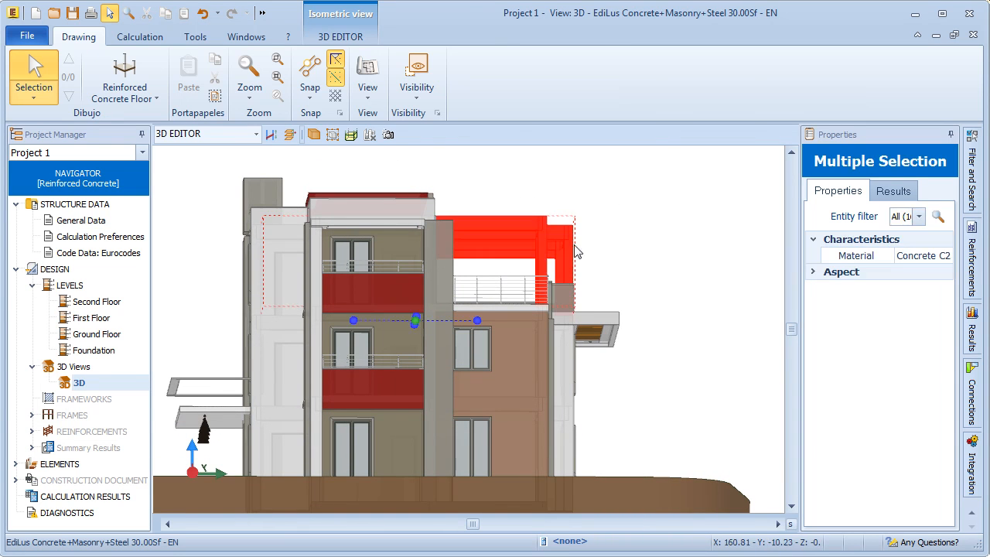
middle_click_drag(614, 245, 684, 295)
key("Delete")
scroll(729, 302, "down", 3)
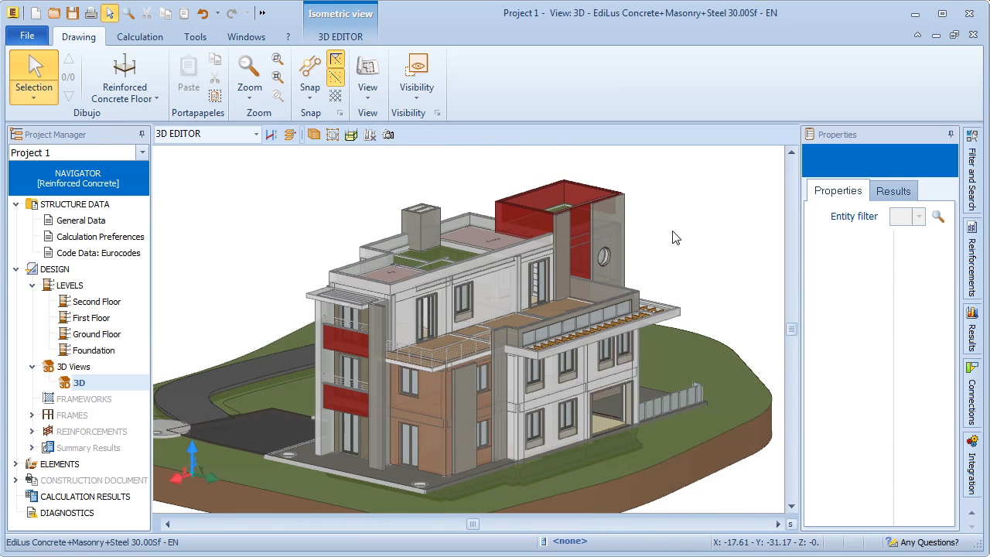
Hide all object types of the integrated Edificius model so only the structure is displayed
left_click(973, 479)
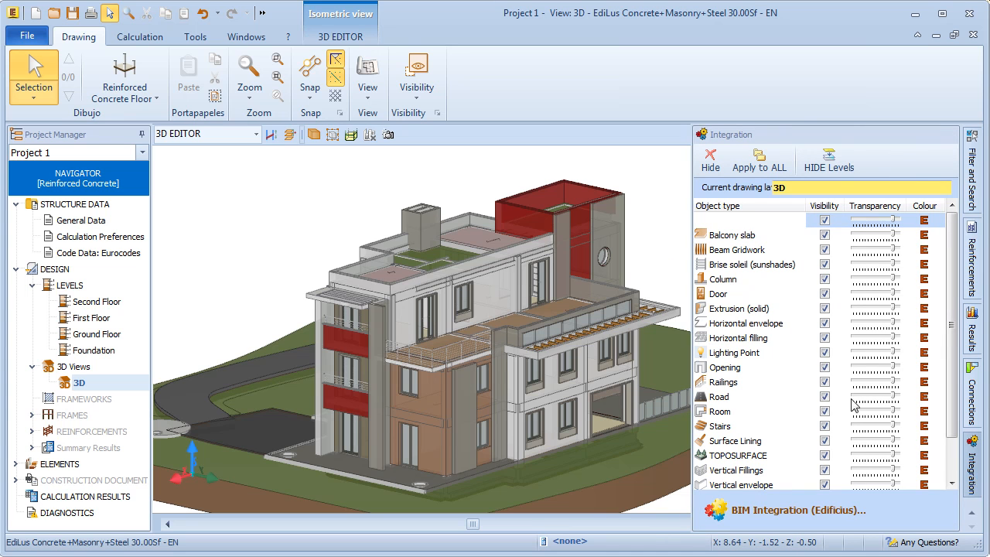
left_click(823, 220)
middle_click_drag(647, 236, 628, 270)
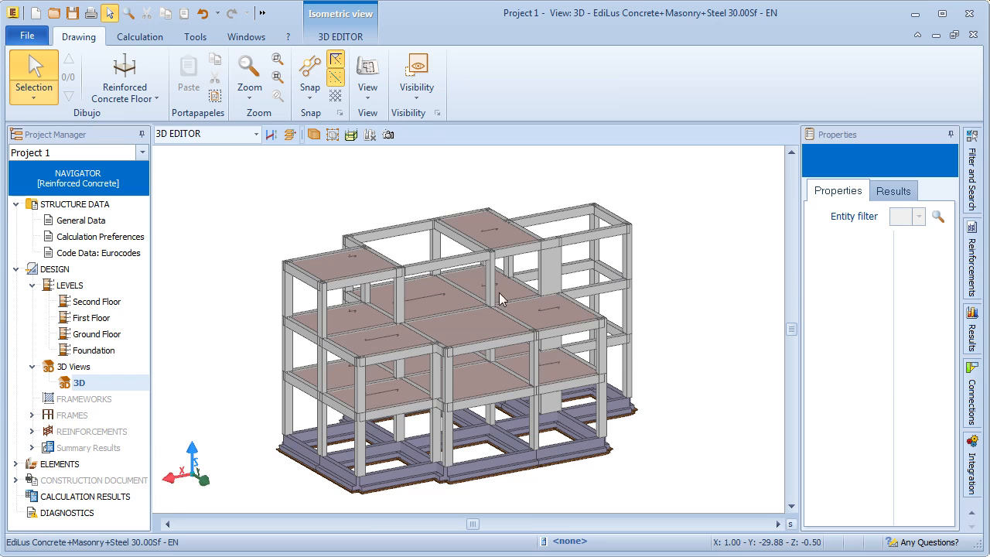
Run the full calculation of the structure and accept the Calculation Mode warnings
left_click(146, 39)
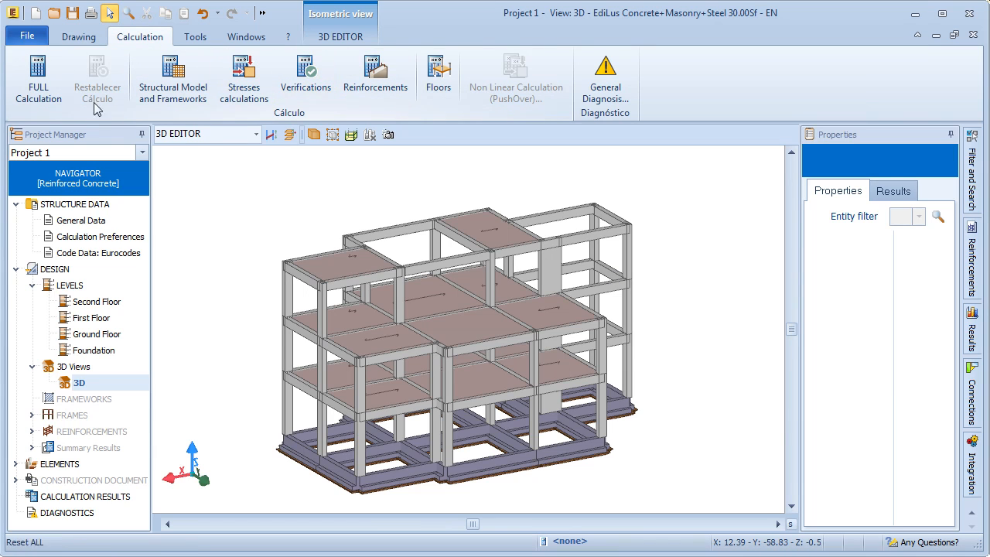
left_click(40, 85)
left_click(784, 445)
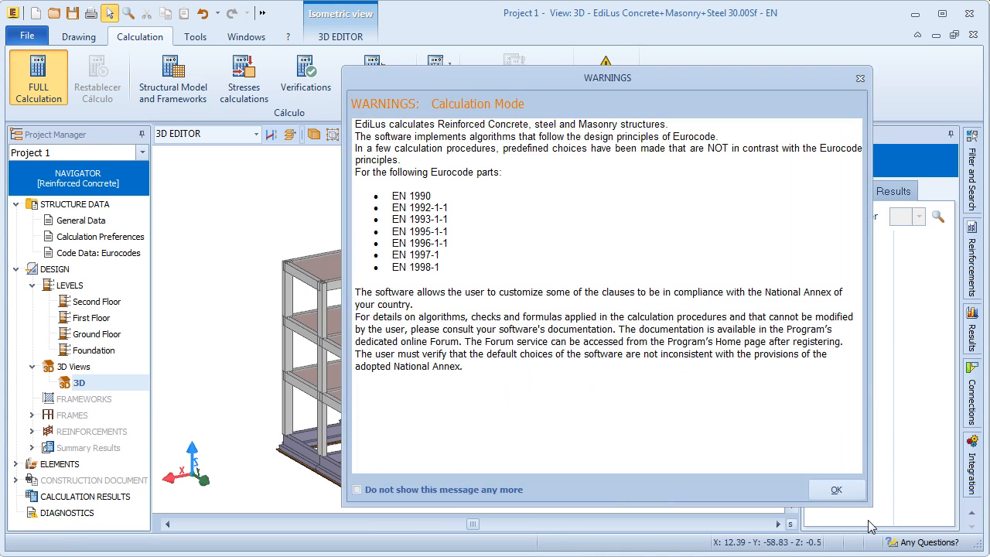
left_click(833, 489)
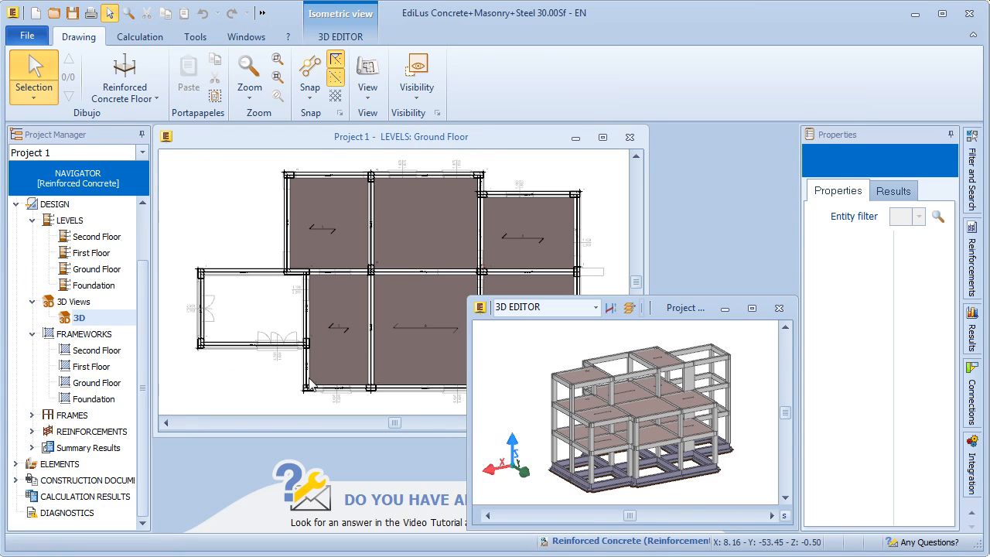
Open the Ground Floor framework drawing and examine its beam and column layout up close
left_click(30, 333)
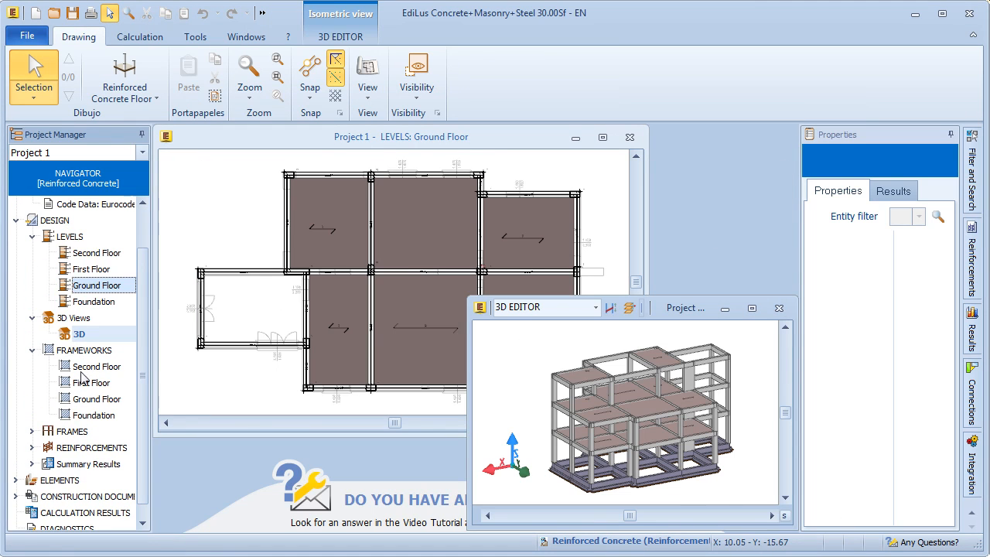
double_click(86, 399)
left_click(694, 214)
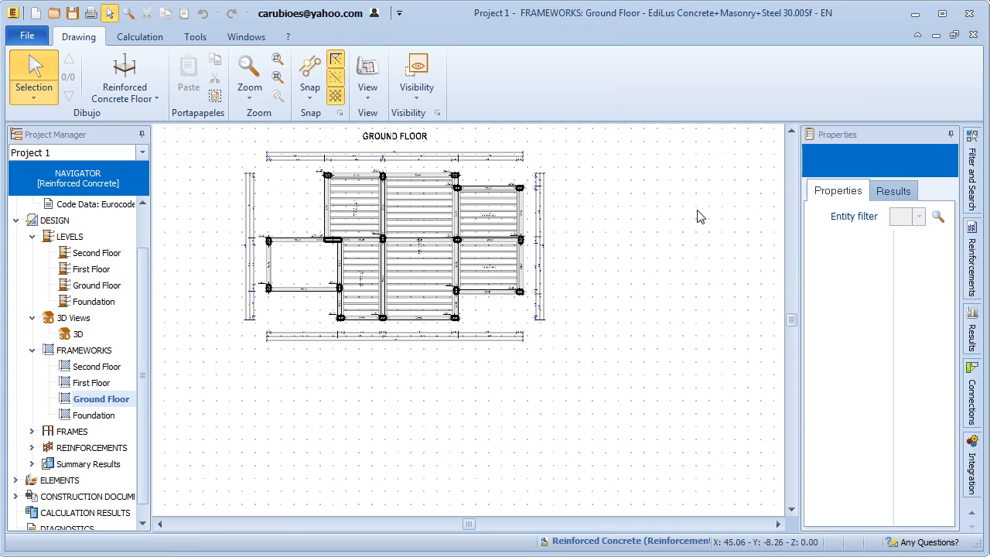
scroll(469, 278, "up", 2)
middle_click_drag(423, 263, 568, 296)
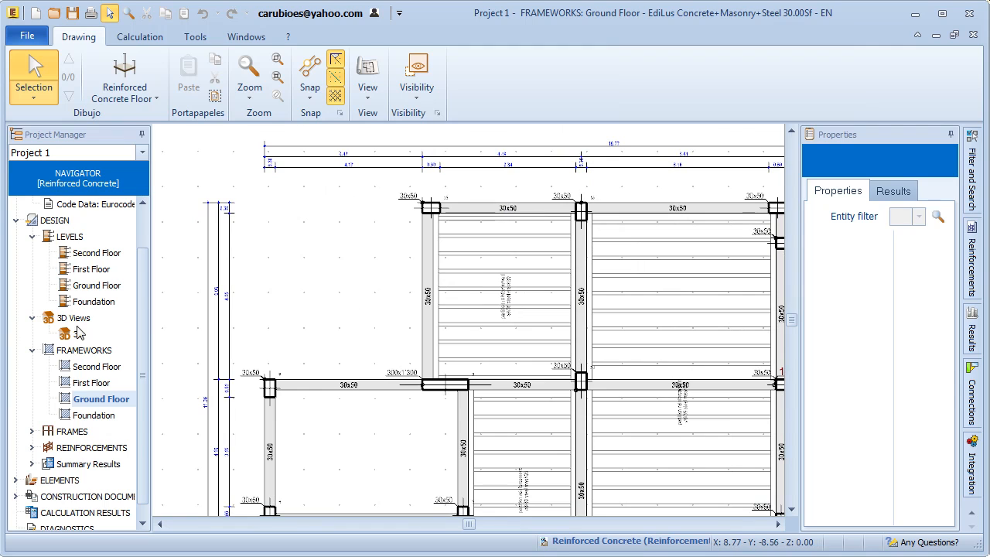
Open the column reinforcement drawings and view those of Column grid 10 and Column grid 9
left_click(31, 448)
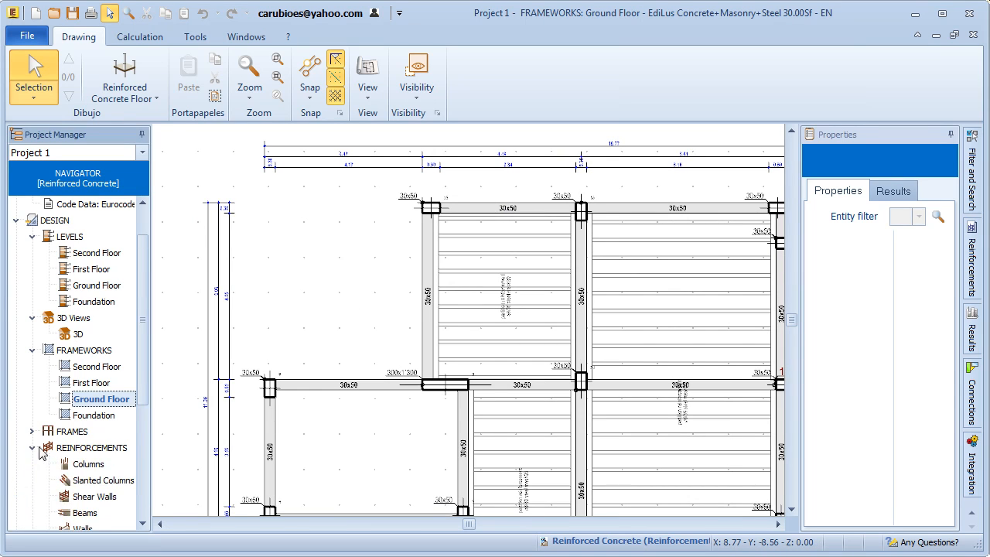
left_click(86, 464)
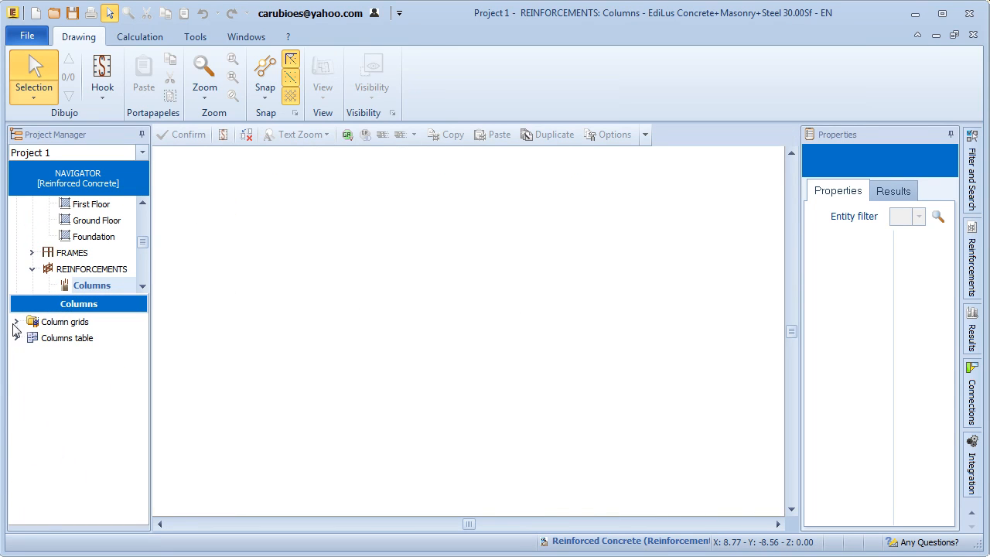
left_click(15, 324)
left_click(87, 484)
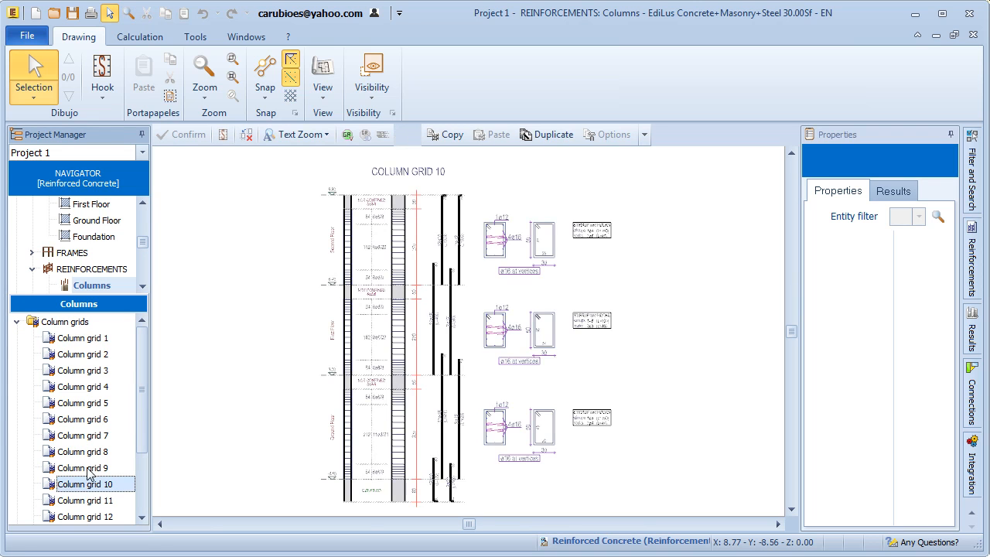
left_click(87, 468)
Open the beam reinforcement drawings and view Beam 8-9-10-1a of the Second Floor
scroll(142, 288, "down", 1)
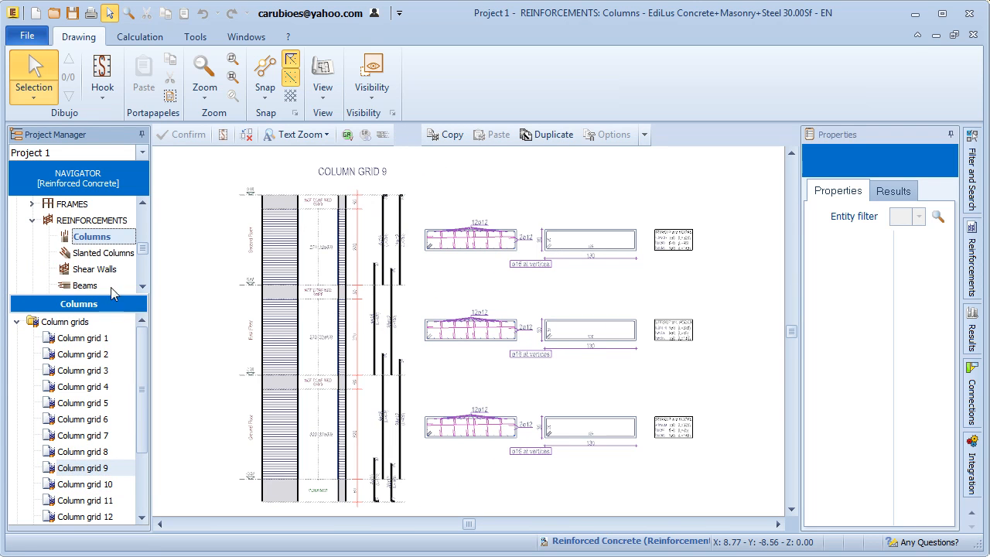
left_click(79, 286)
left_click(16, 326)
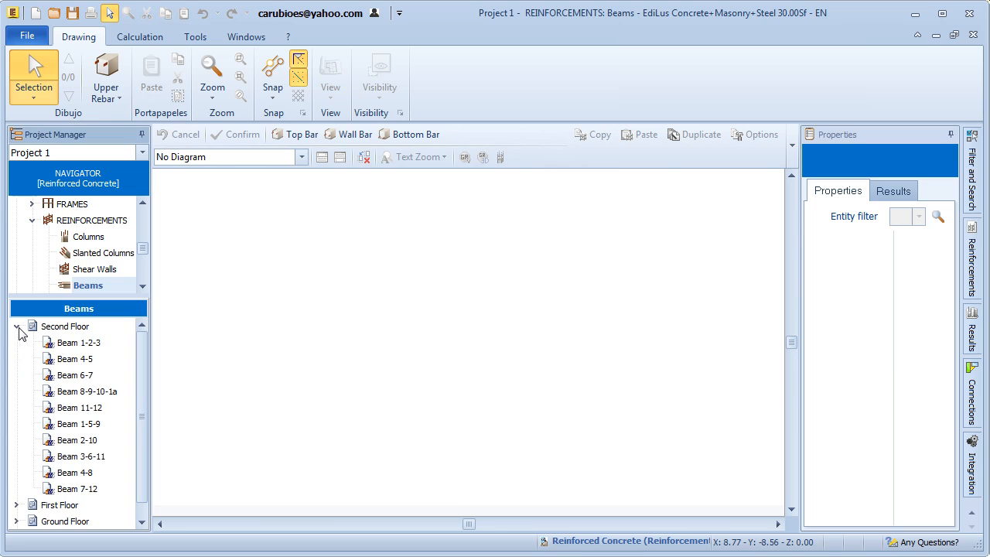
left_click(75, 345)
left_click(90, 392)
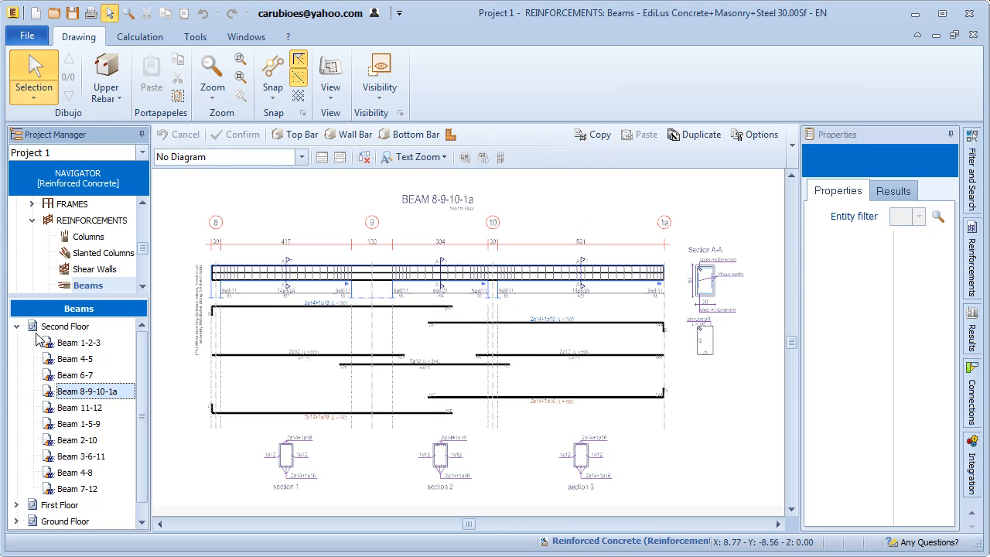
Open the Calculation Report among the construction documents and read it through to the section on evaluation of seismic action
left_click_drag(41, 342, 37, 408)
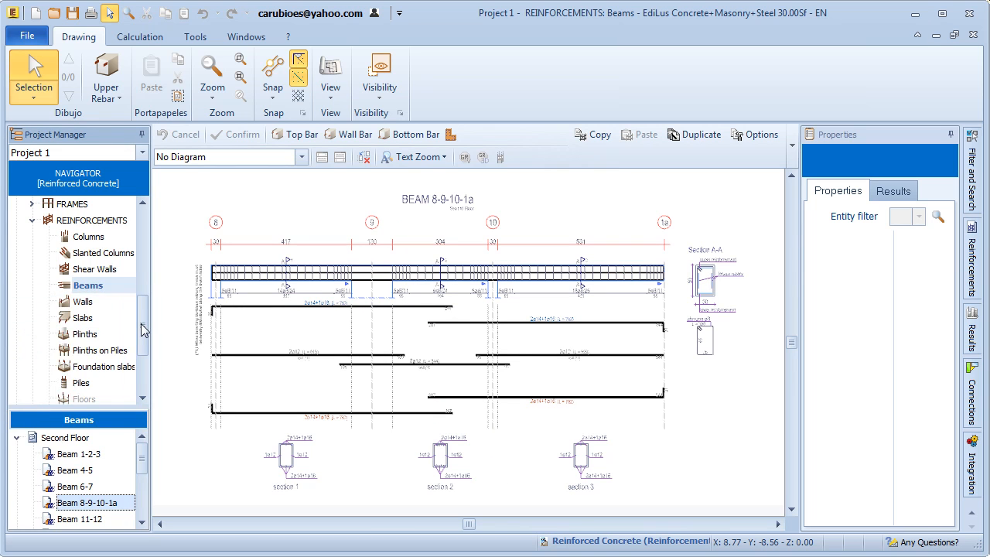
left_click_drag(143, 330, 143, 366)
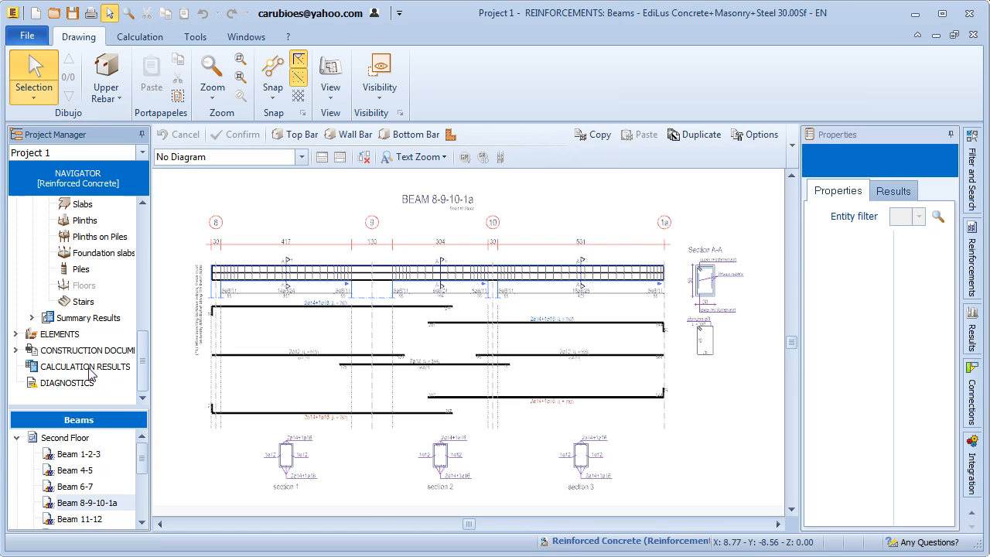
left_click(16, 350)
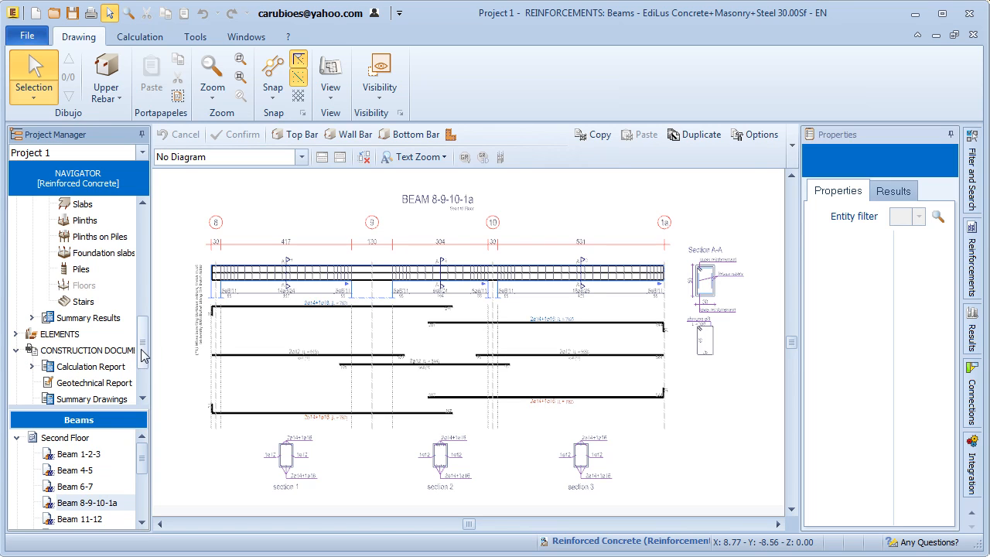
scroll(144, 359, "down", 1)
double_click(73, 325)
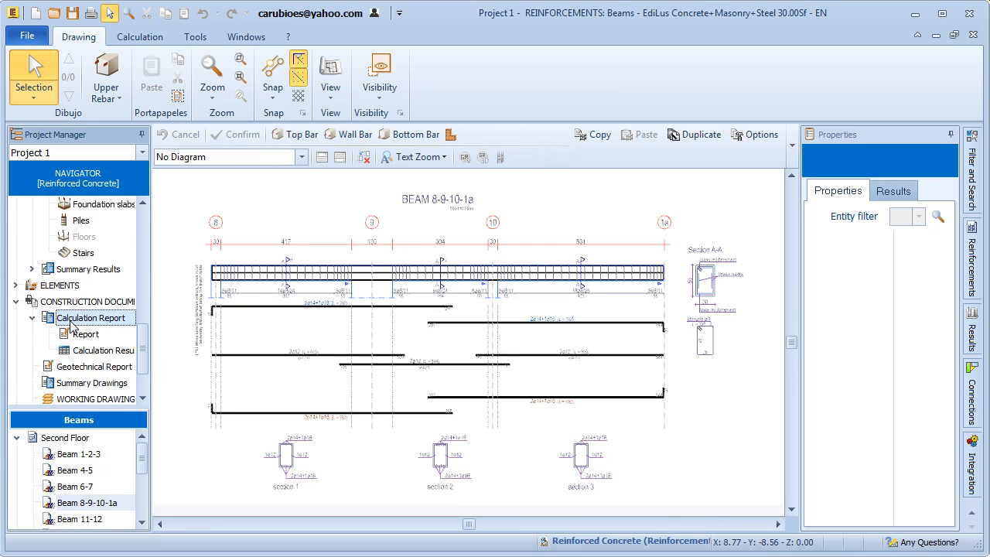
left_click(85, 337)
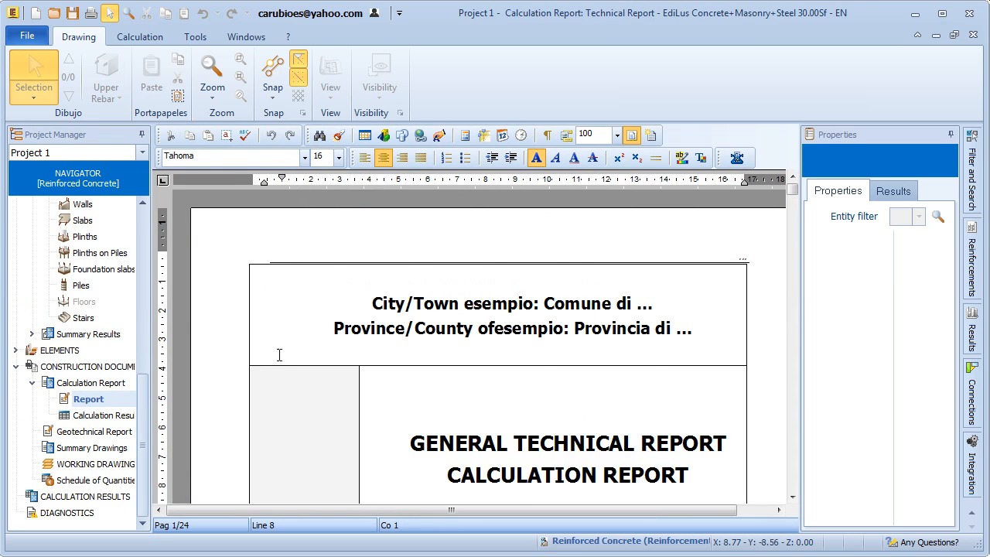
scroll(338, 356, "down", 15)
scroll(338, 372, "down", 20)
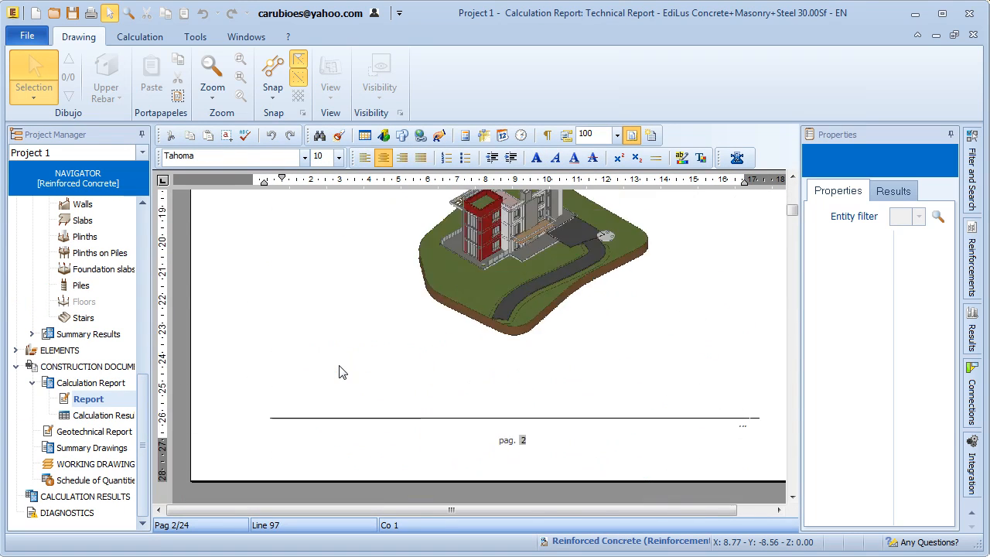
scroll(338, 372, "down", 20)
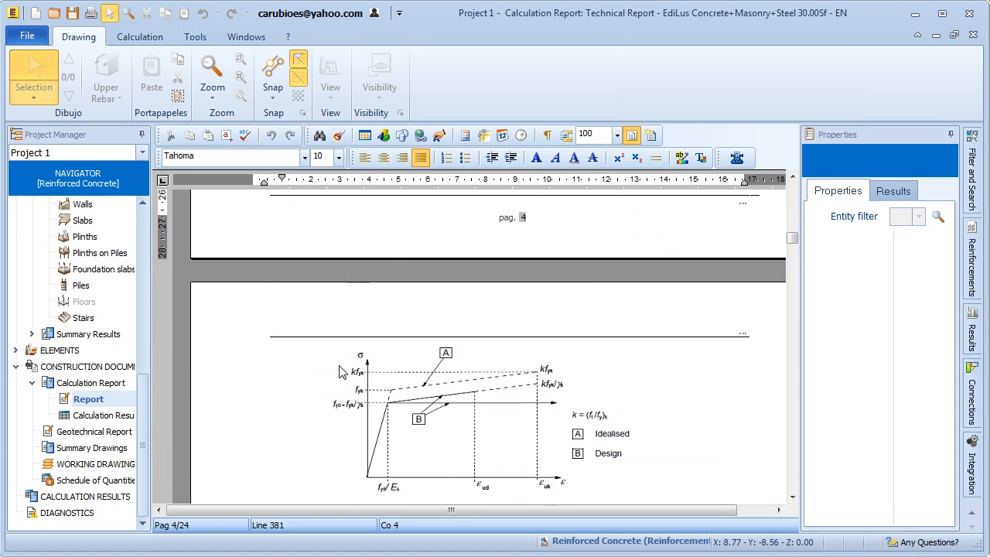
scroll(340, 370, "down", 2)
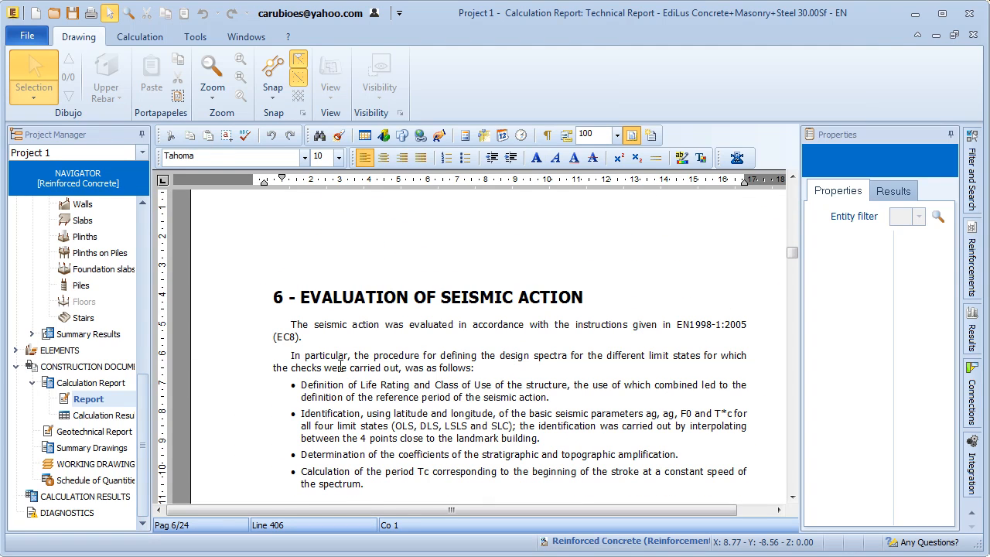
Open the Schedule of Quantities, accept the warning and go to the first item of the bill
double_click(76, 482)
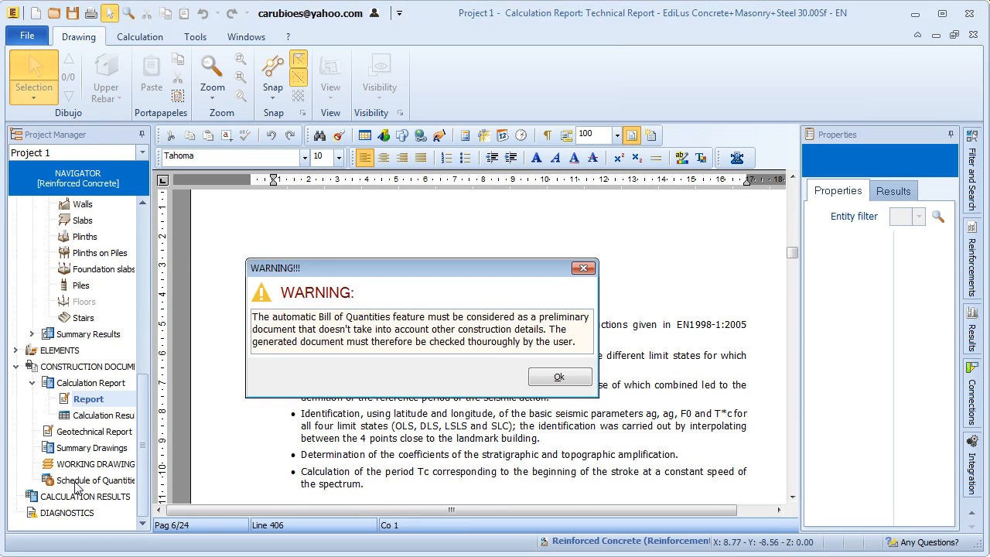
left_click(541, 380)
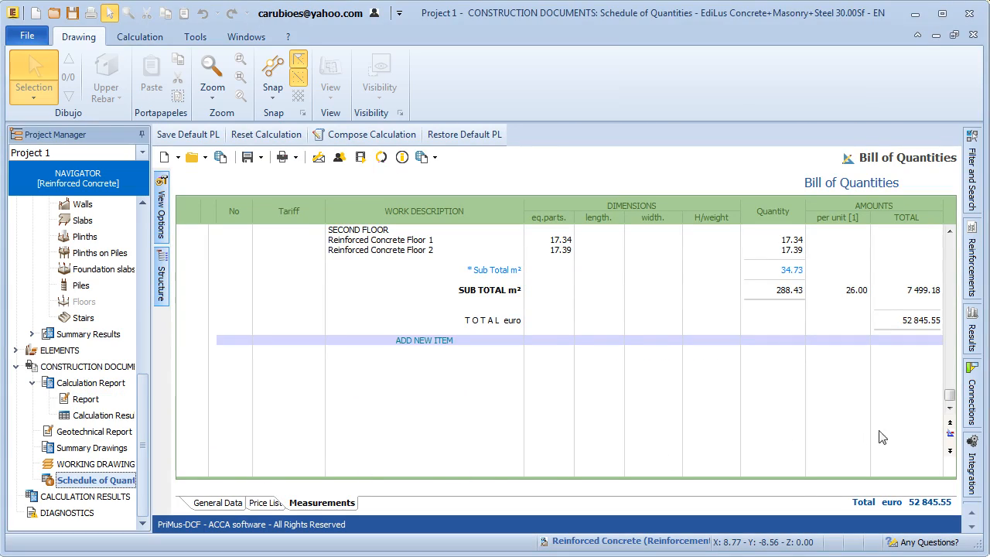
left_click_drag(949, 406, 938, 240)
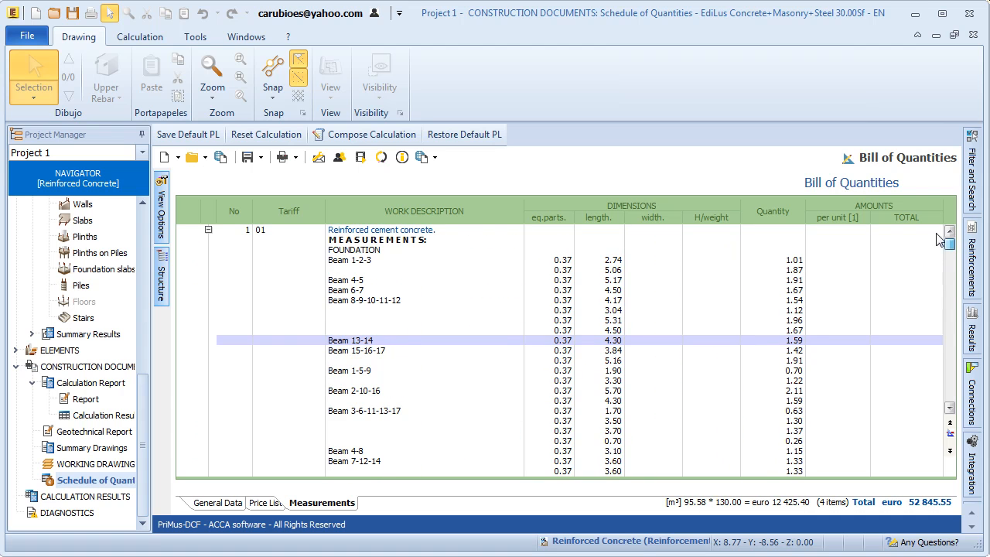
Collapse the measurements of the four bill items and expand item 2, form work, to examine its beam measurements
left_click(208, 229)
left_click(208, 239)
left_click(208, 248)
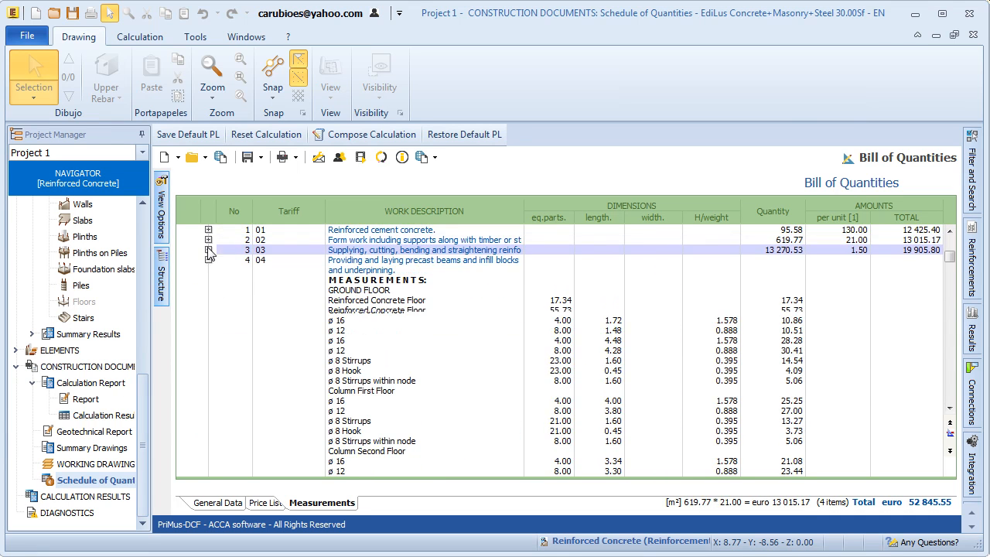
left_click(208, 259)
left_click(208, 239)
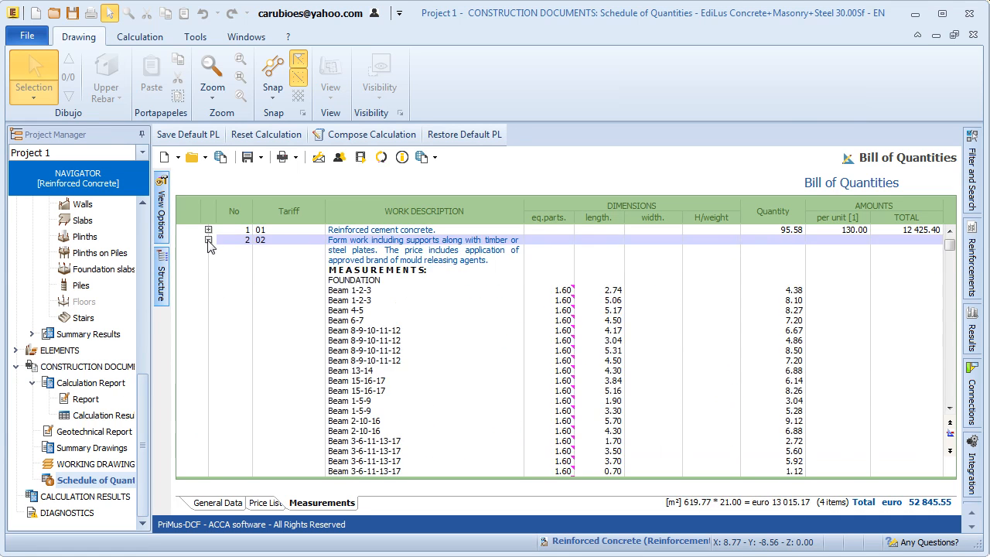
left_click(355, 402)
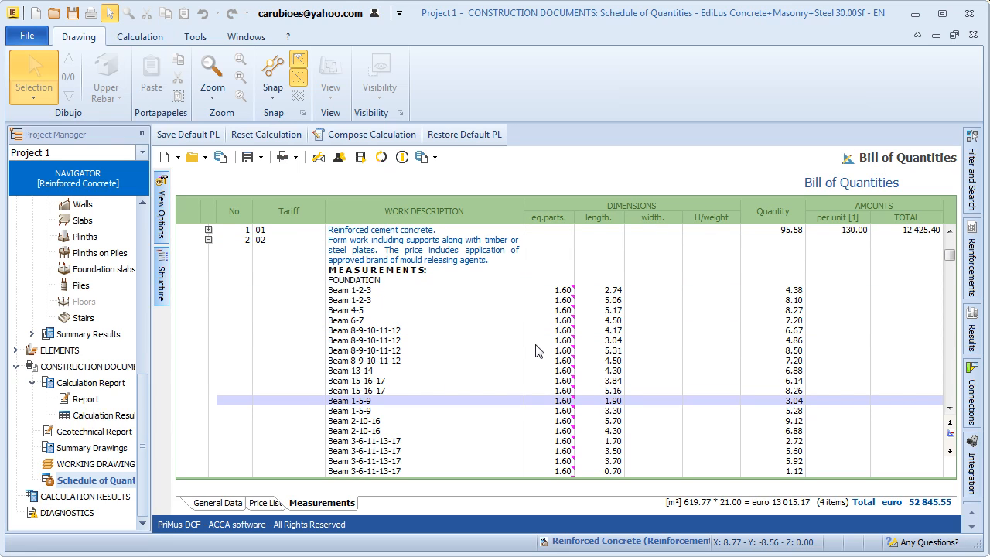
Reopen the 3D view of the structure and switch to the integrated model in Edificius
left_click_drag(144, 432, 141, 237)
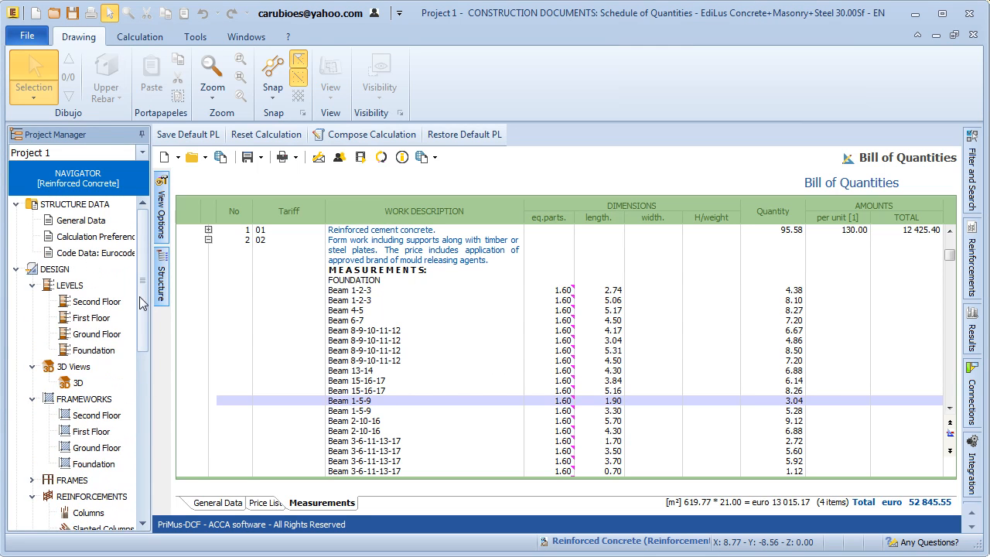
double_click(78, 382)
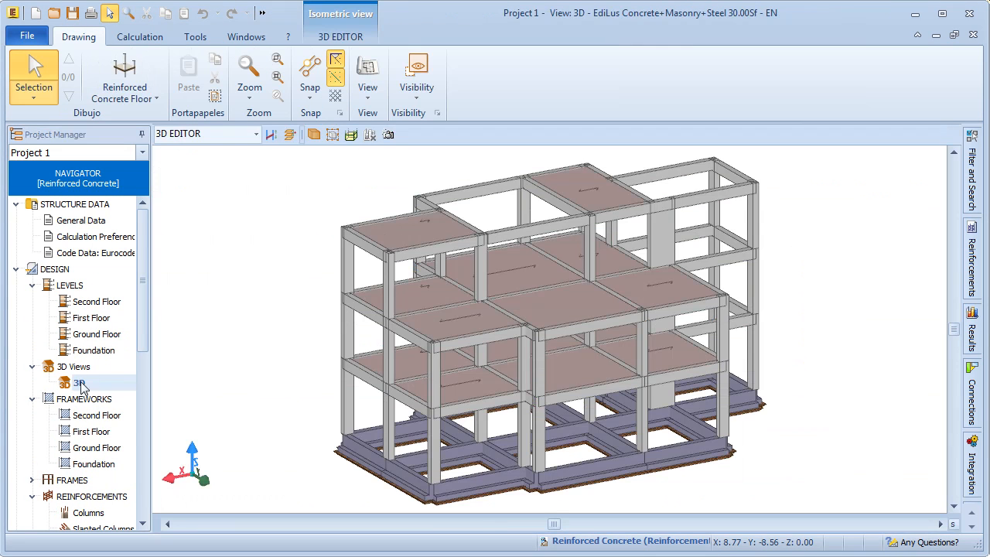
left_click(972, 478)
left_click(728, 504)
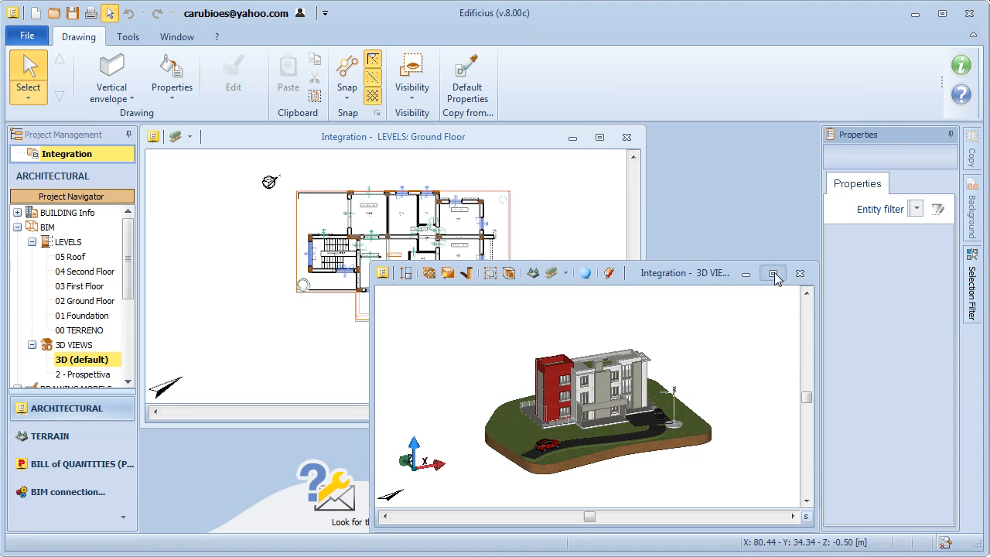
Maximize the 3D view and apply the visibility style "03 - without the Edificius Architectural Model" to examine the structure alone
left_click(772, 273)
scroll(486, 323, "up", 5)
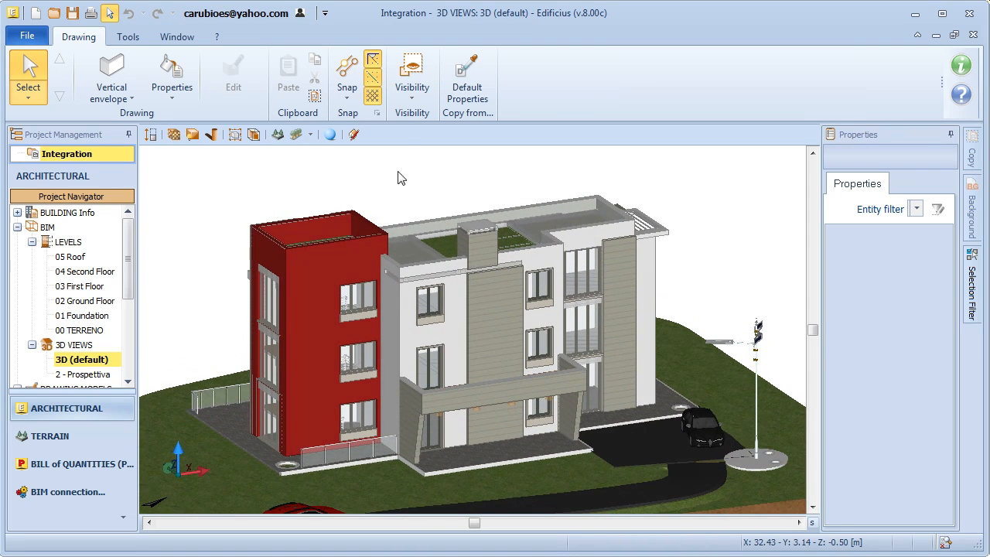
left_click(409, 92)
mouse_move(460, 313)
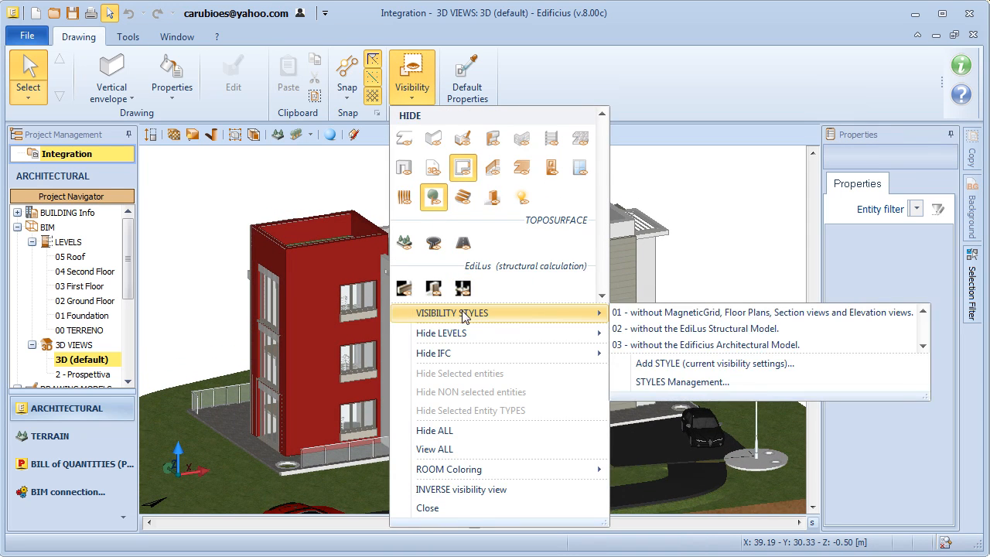
left_click(789, 348)
middle_click_drag(587, 351, 518, 360)
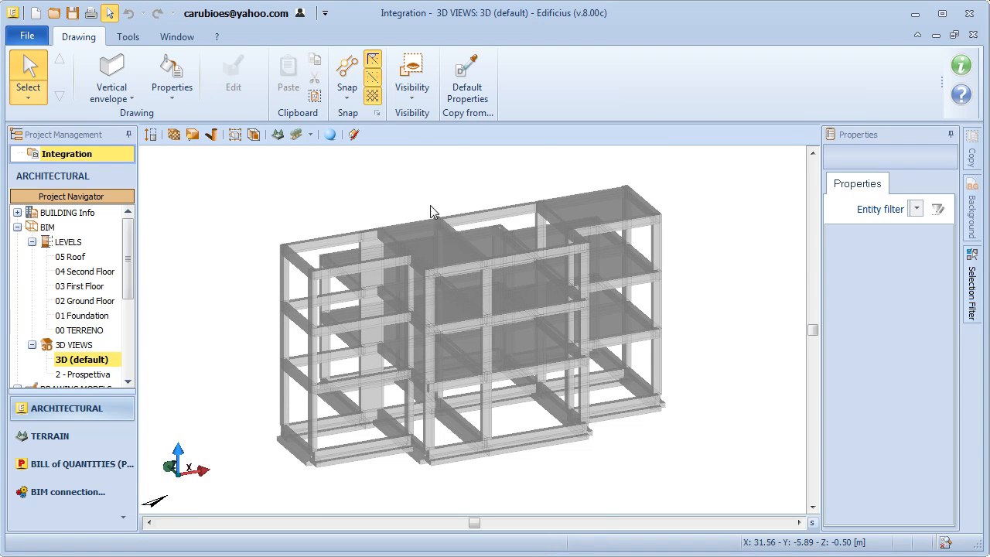
Show all entities, hide the trees and walls, and inspect how the structure fits inside the building
left_click(413, 94)
left_click(430, 455)
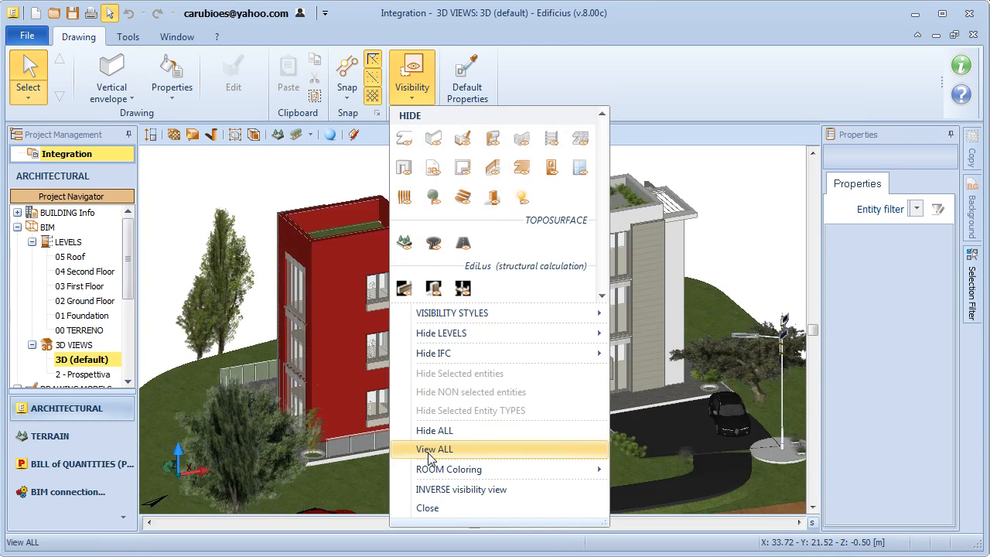
left_click(432, 196)
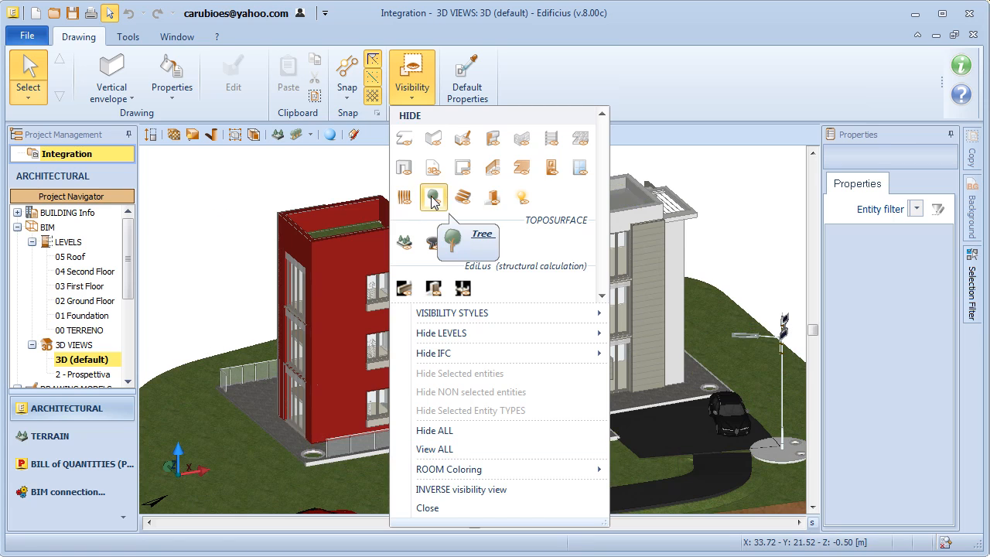
left_click(433, 138)
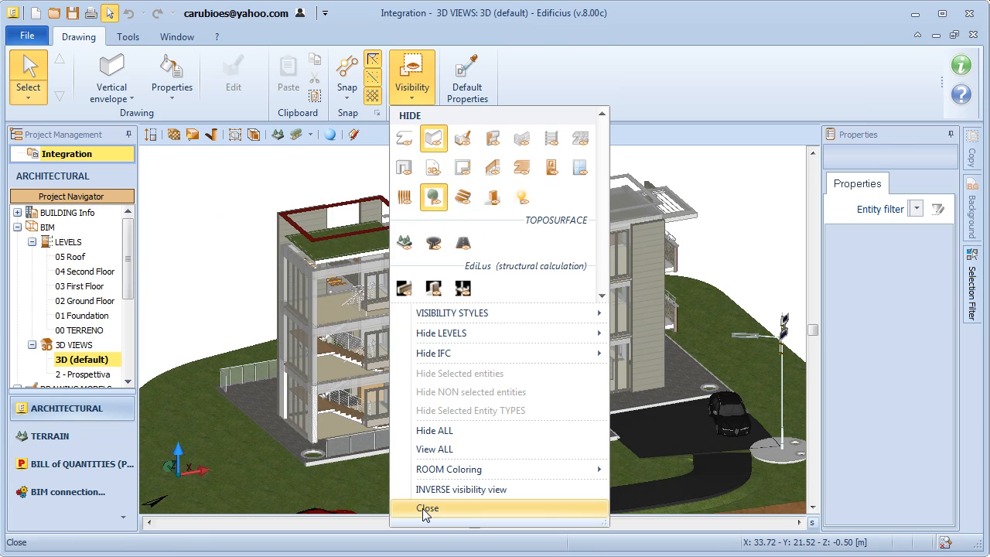
left_click(422, 511)
scroll(402, 341, "up", 5)
middle_click_drag(402, 339, 426, 329)
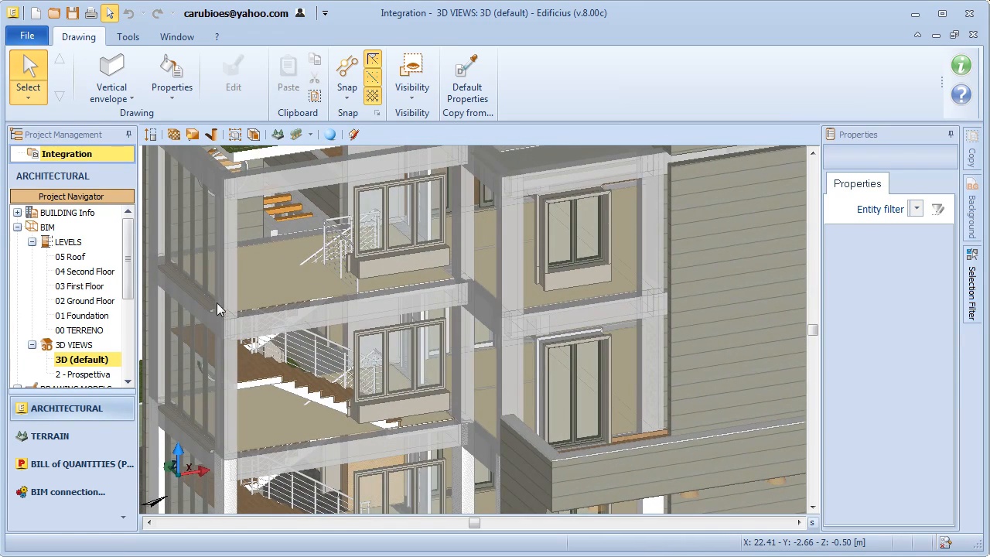
scroll(440, 389, "down", 4)
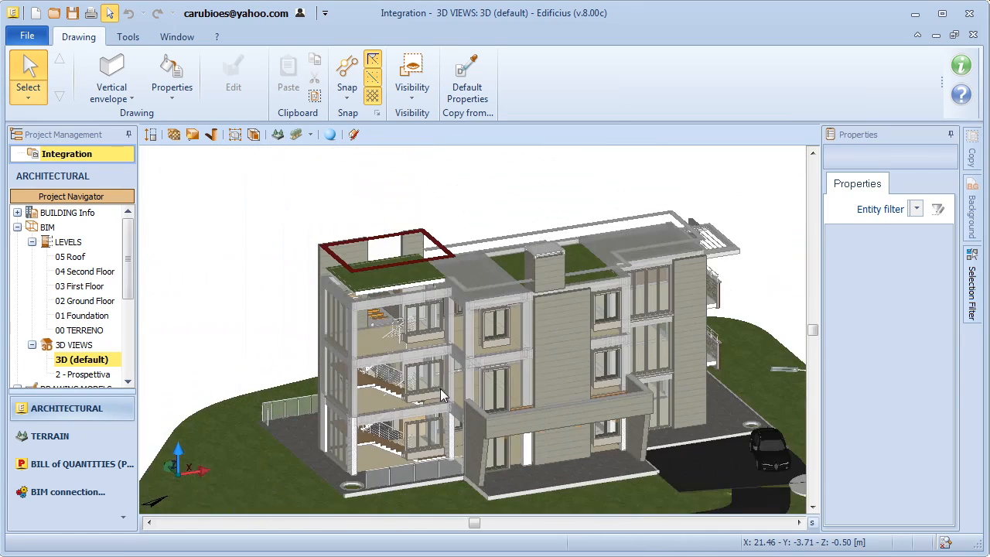
middle_click_drag(439, 388, 401, 342)
Show the hidden walls of the building again and inspect the complete exterior in the 3D view
left_click(404, 105)
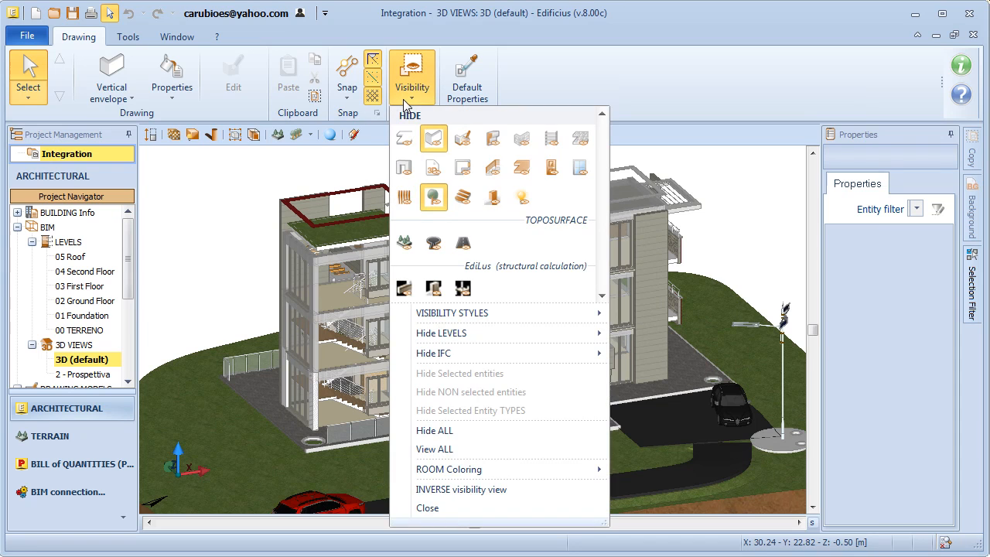
left_click(434, 147)
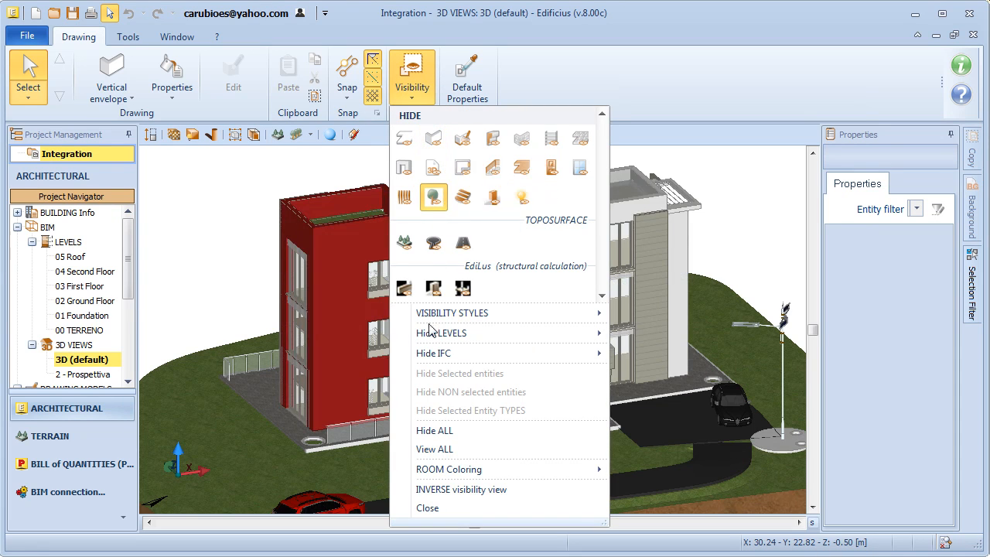
left_click(421, 507)
middle_click_drag(391, 434, 396, 438)
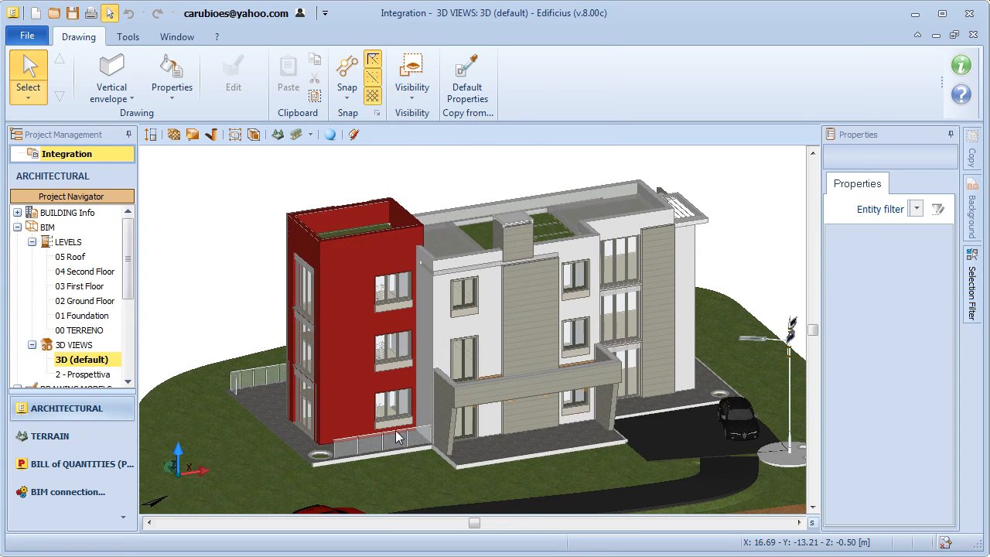
scroll(395, 430, "down", 4)
middle_click_drag(386, 403, 344, 355)
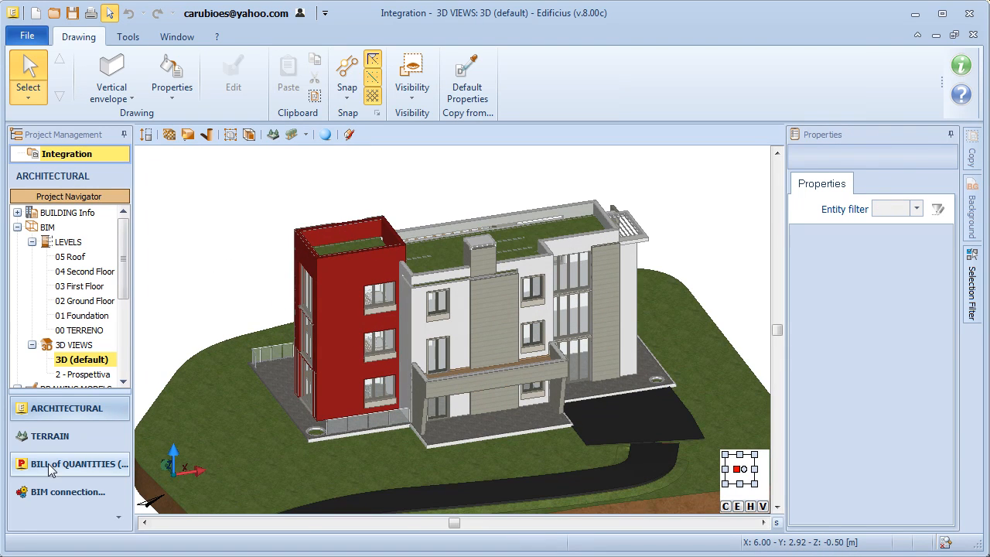
Switch to the bill of quantities environment and examine the bill, the ground floor plan and the 3D view
left_click(91, 467)
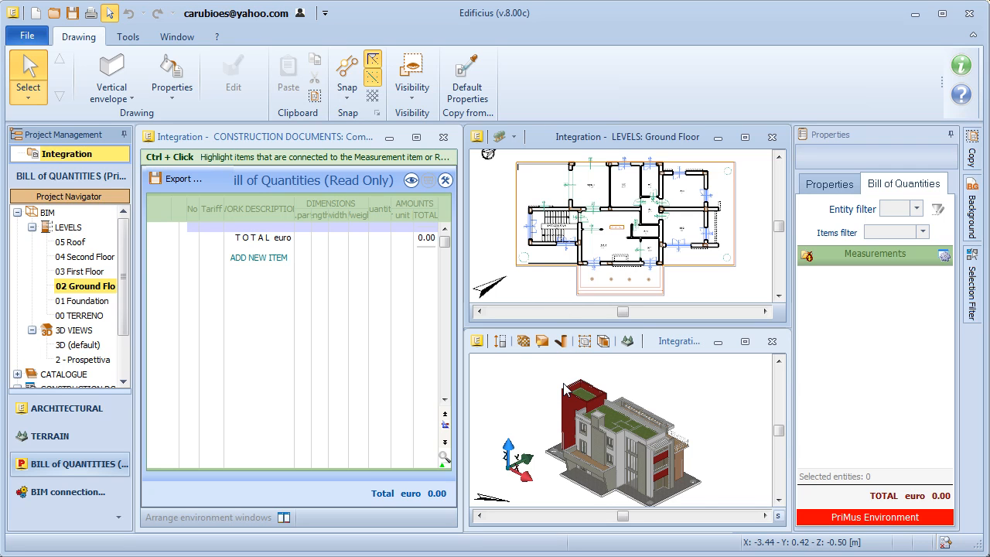
mouse_move(541, 404)
middle_mouse_down()
mouse_move(532, 398)
mouse_move(542, 393)
middle_mouse_up()
scroll(567, 422, "up", 1)
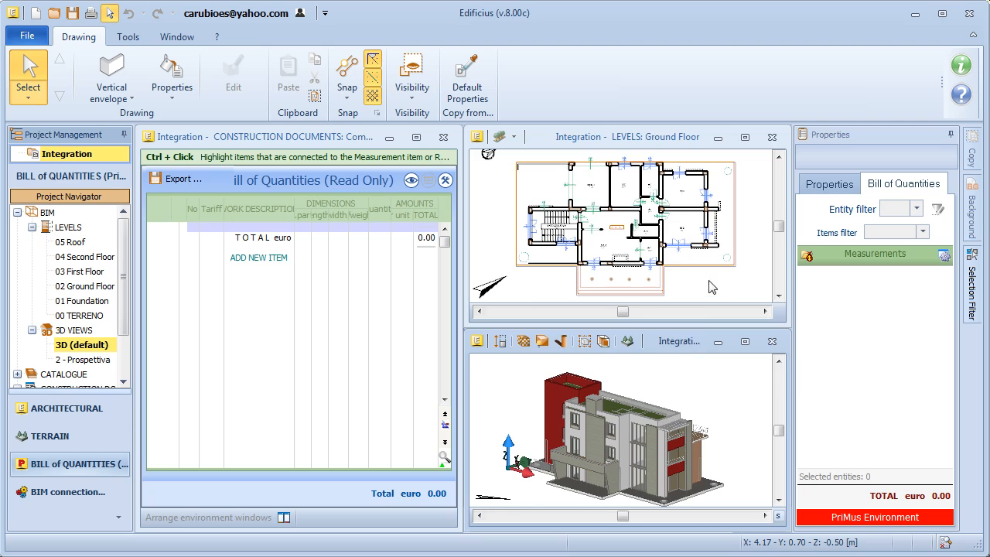
scroll(671, 223, "up", 2)
scroll(671, 223, "down", 2)
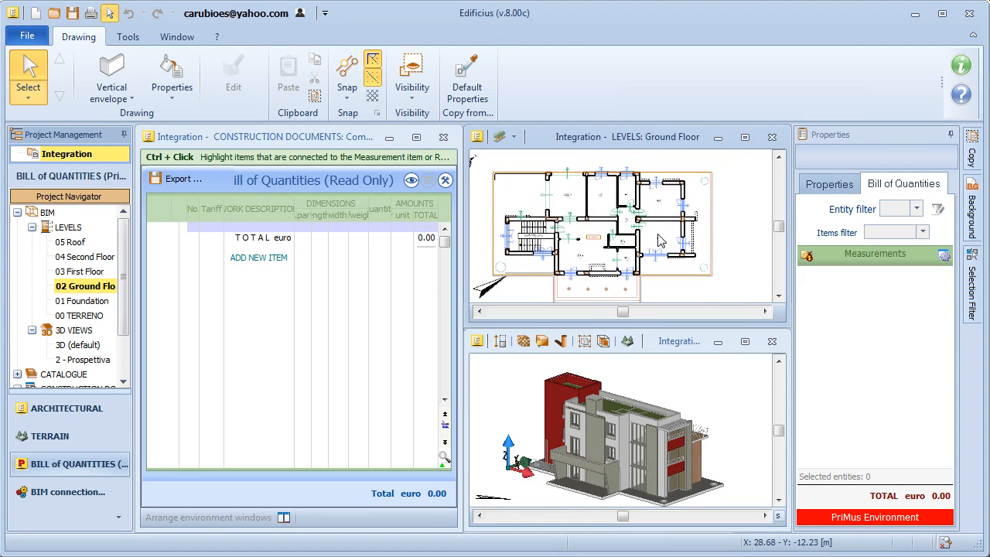
left_click_drag(463, 279, 723, 279)
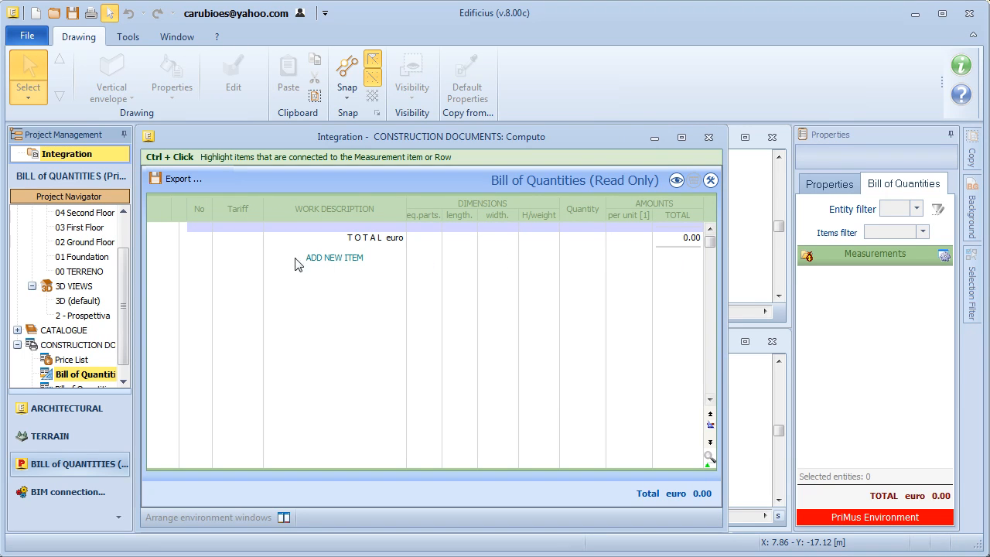
left_click_drag(723, 285, 461, 267)
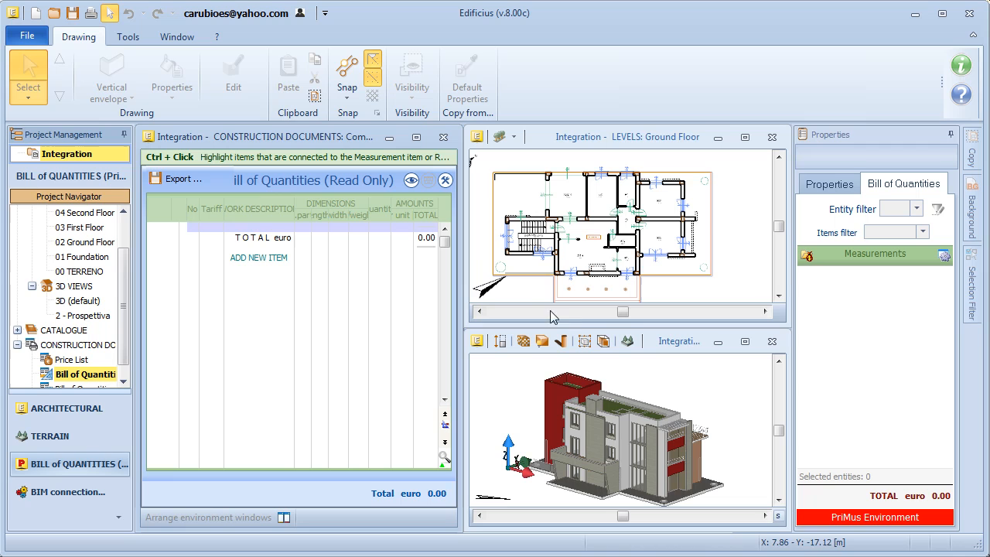
Load the price list "Price List.dcf" from the Edificius folder, enlarge its window to view the items, and close it
left_click(804, 256)
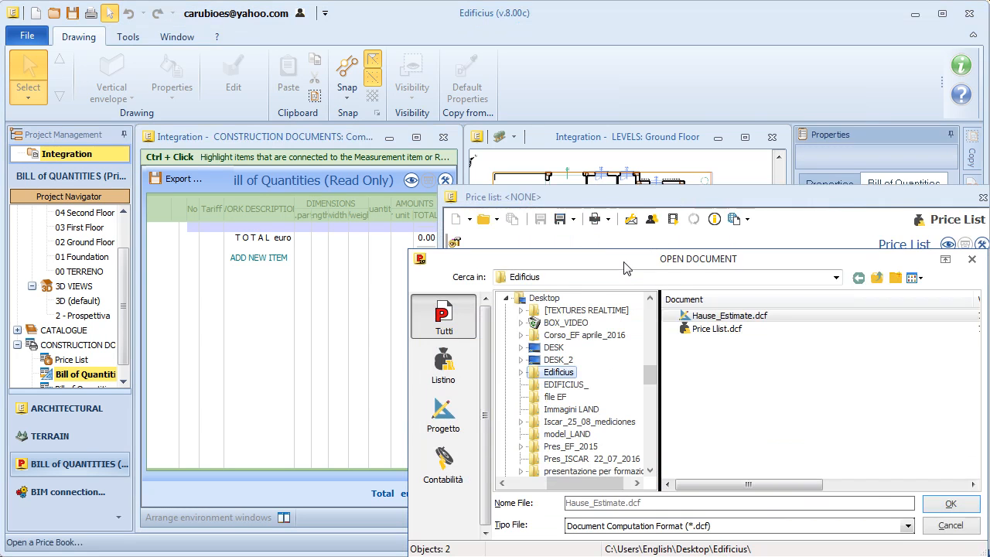
left_click(712, 328)
left_click(950, 504)
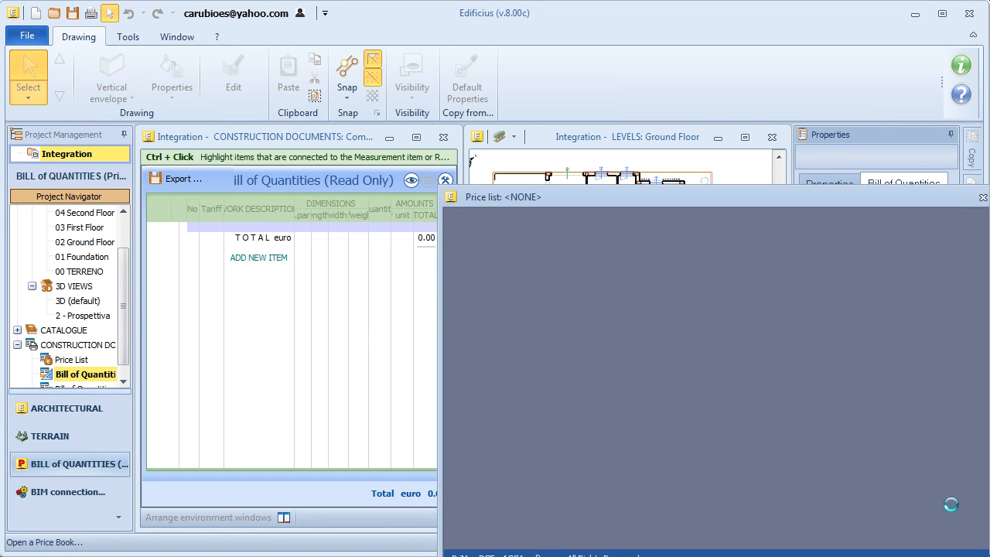
left_click_drag(821, 196, 790, 166)
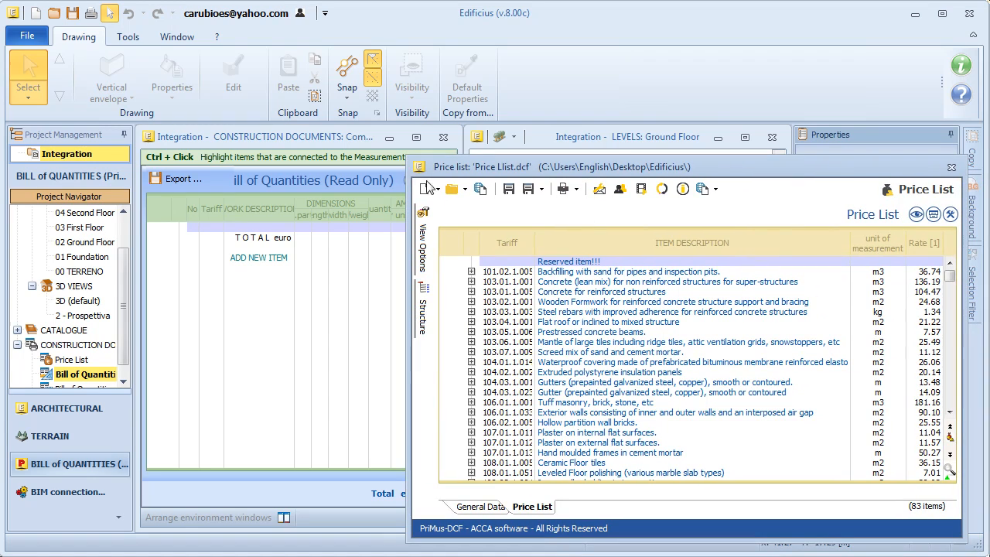
left_click_drag(408, 160, 235, 76)
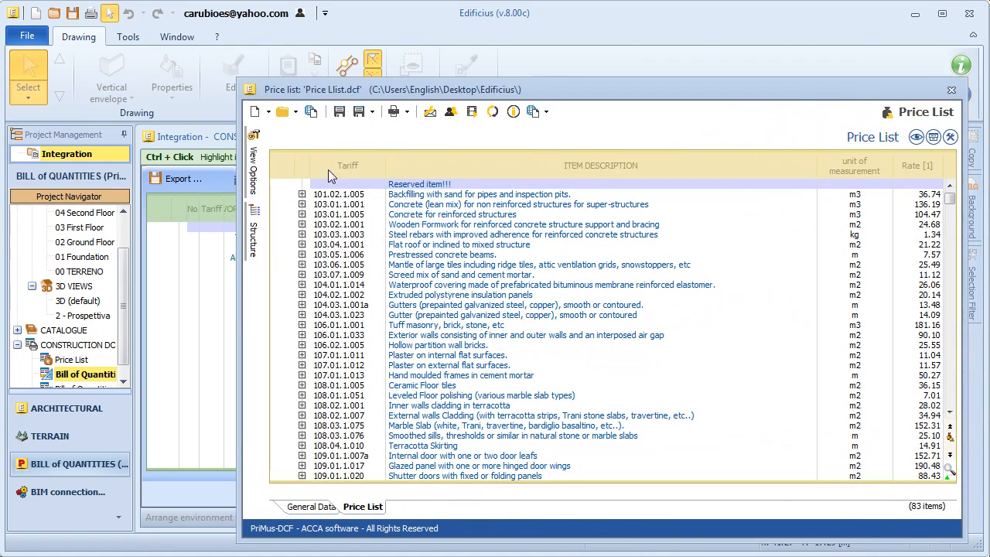
key("Escape")
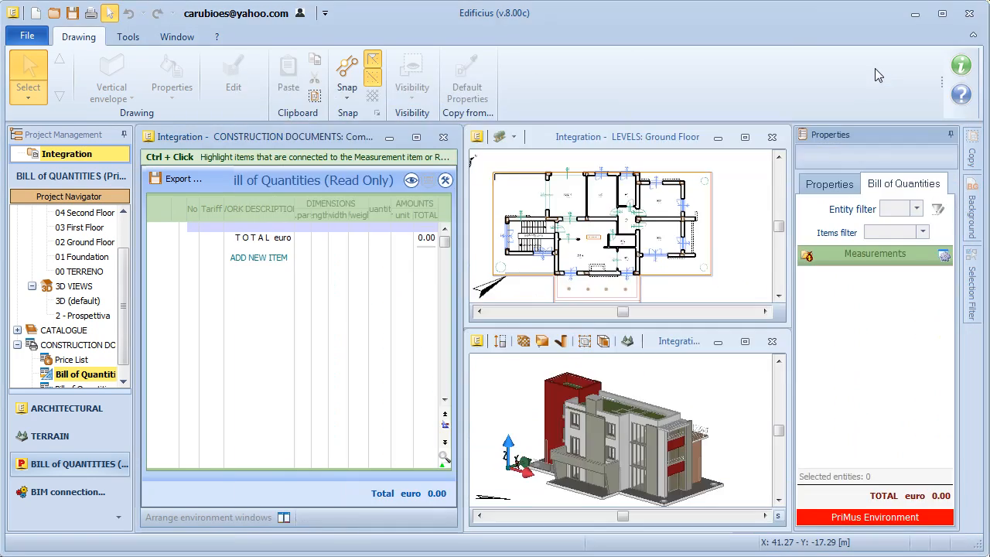
Select the whole building in the 3D view and filter the selection to the vertical envelope entities
left_click(705, 392)
left_click_drag(705, 393, 685, 410)
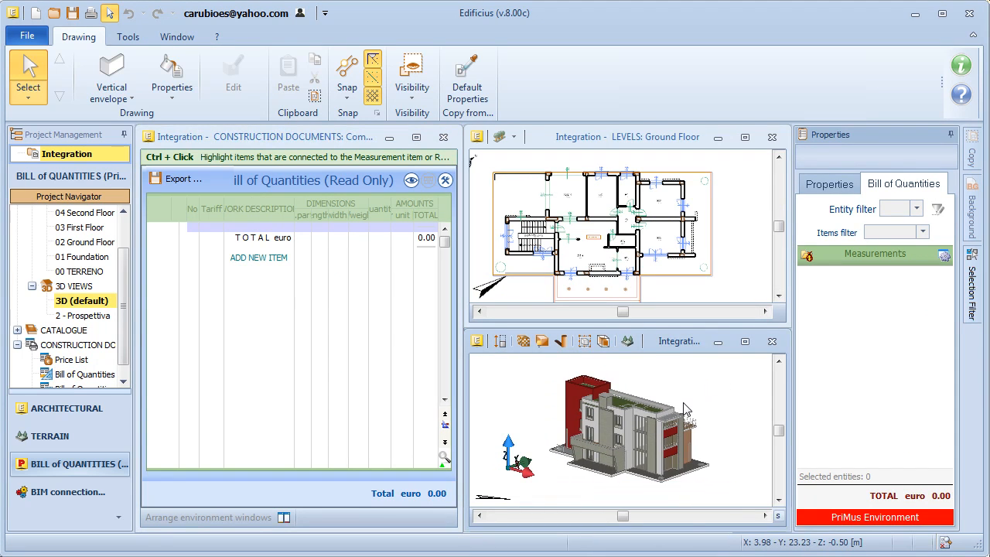
left_click_drag(739, 374, 553, 488)
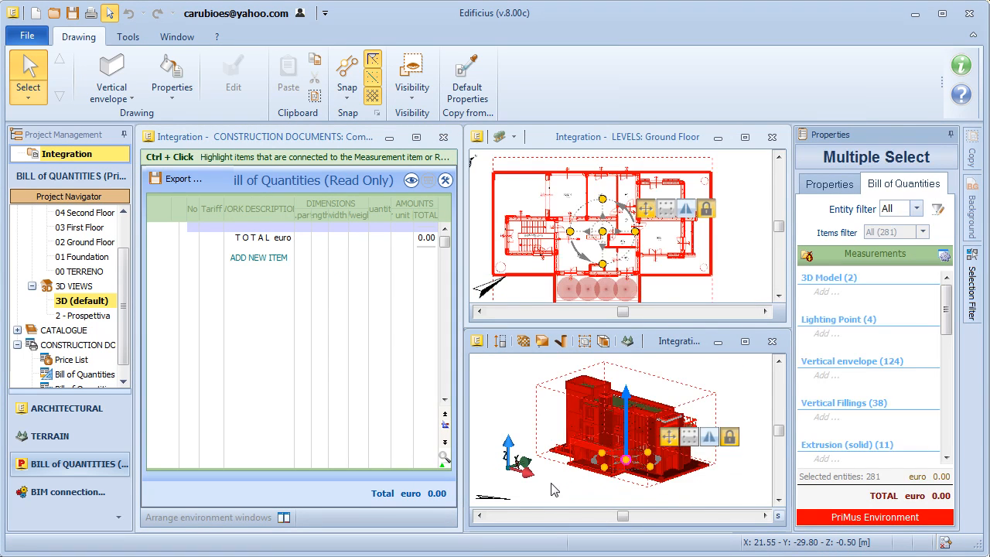
left_click(916, 209)
scroll(906, 278, "down", 2)
left_click(905, 285)
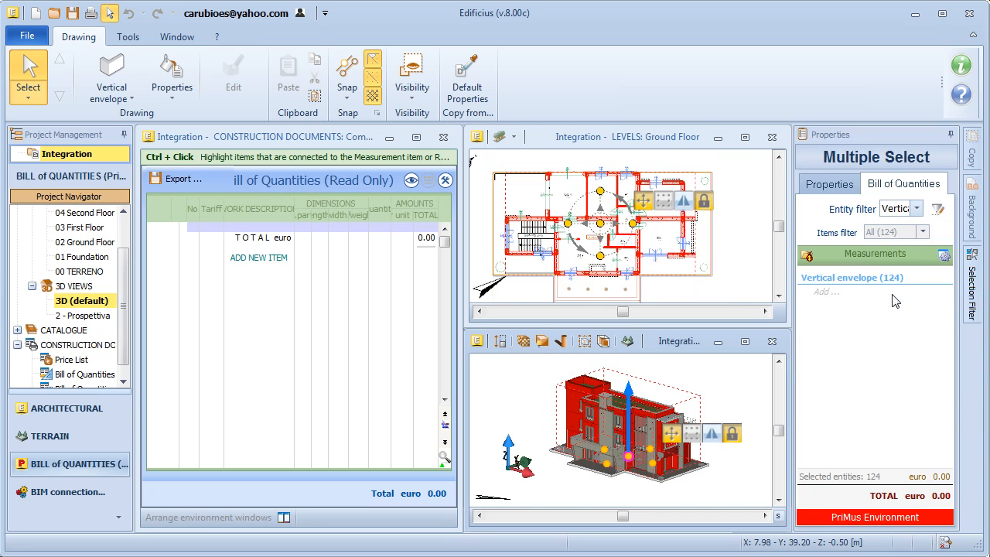
Search the price list for "wall" and assign item 106.01.1.033, exterior walls with interposed air gap, to the vertical envelope entities
left_click(806, 258)
left_click(949, 470)
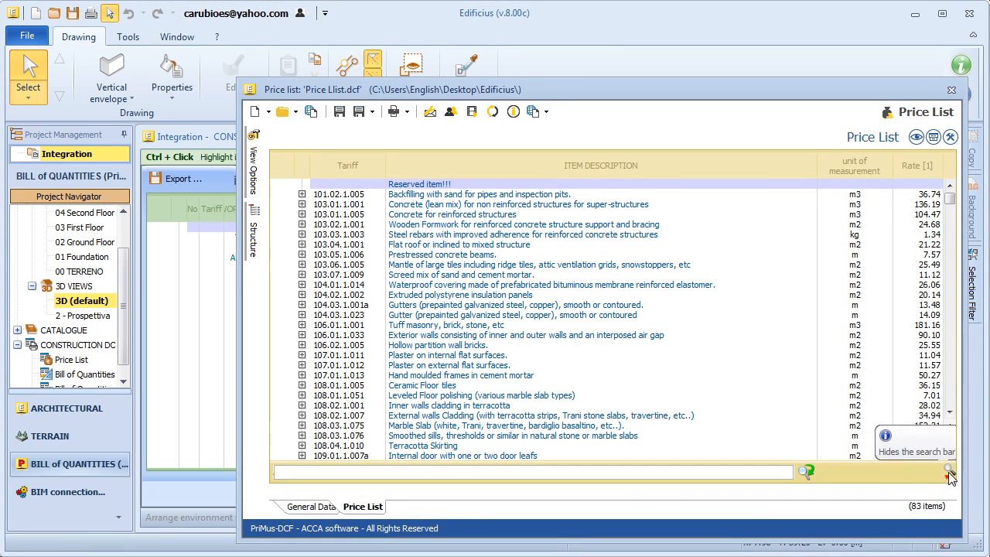
type("wall")
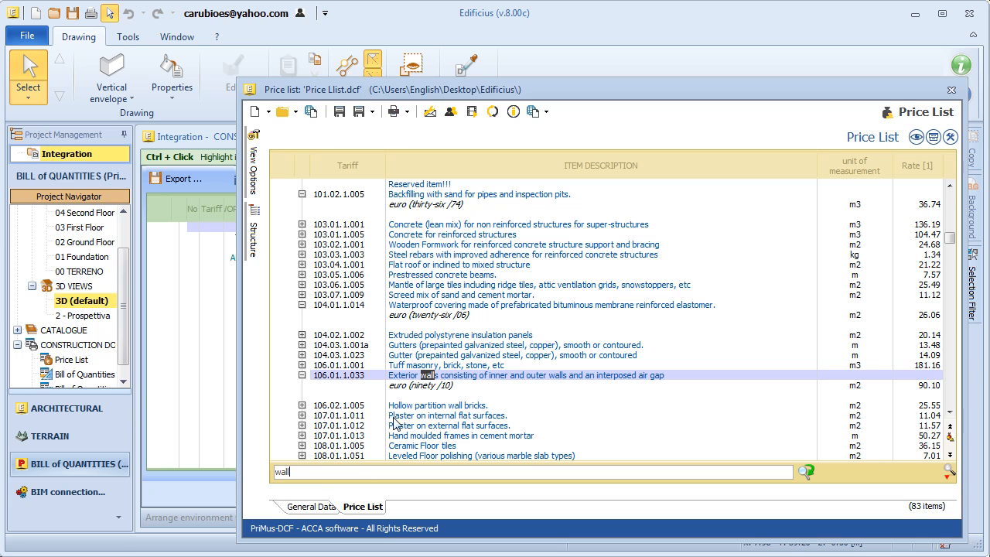
left_click_drag(498, 91, 306, 48)
left_click_drag(214, 337, 862, 292)
Name the wall measurement "EXTERIOR WALL" and apply the measurement model "Wall surface net of voids" to it
left_click(312, 238)
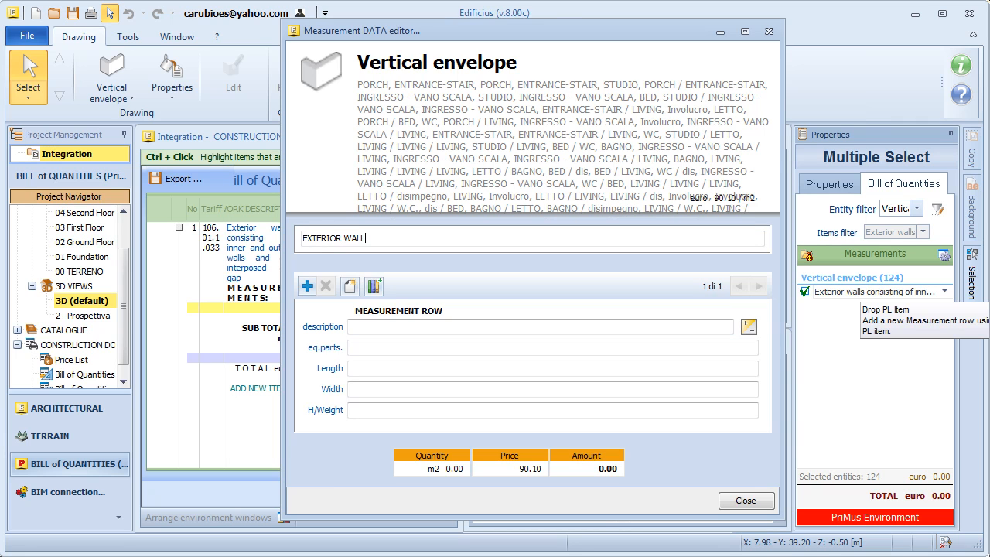
left_click(349, 294)
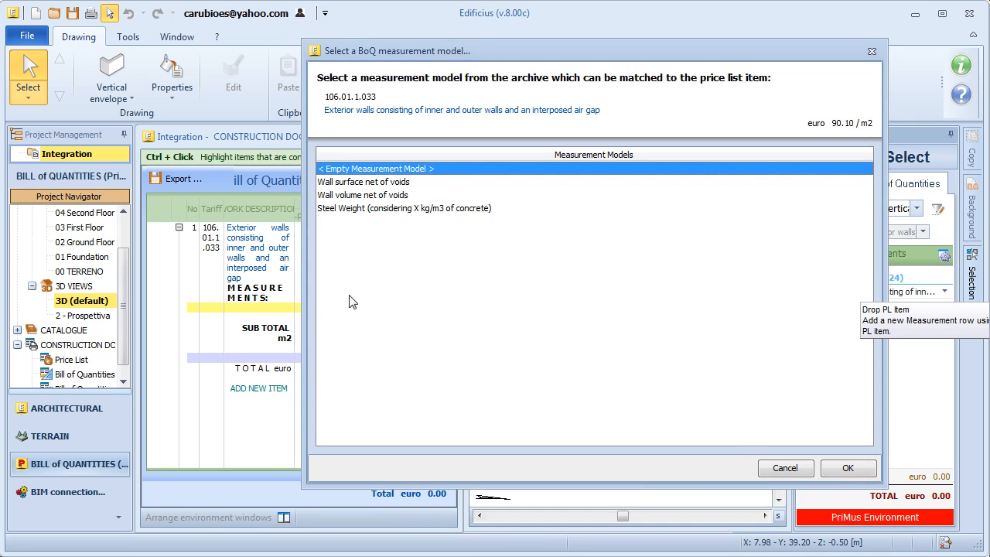
left_click(356, 182)
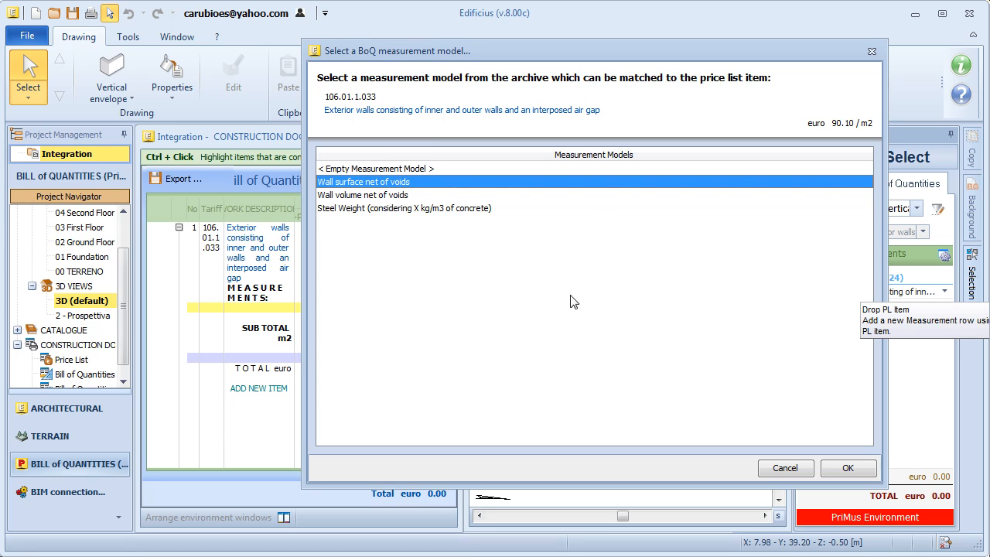
left_click(847, 468)
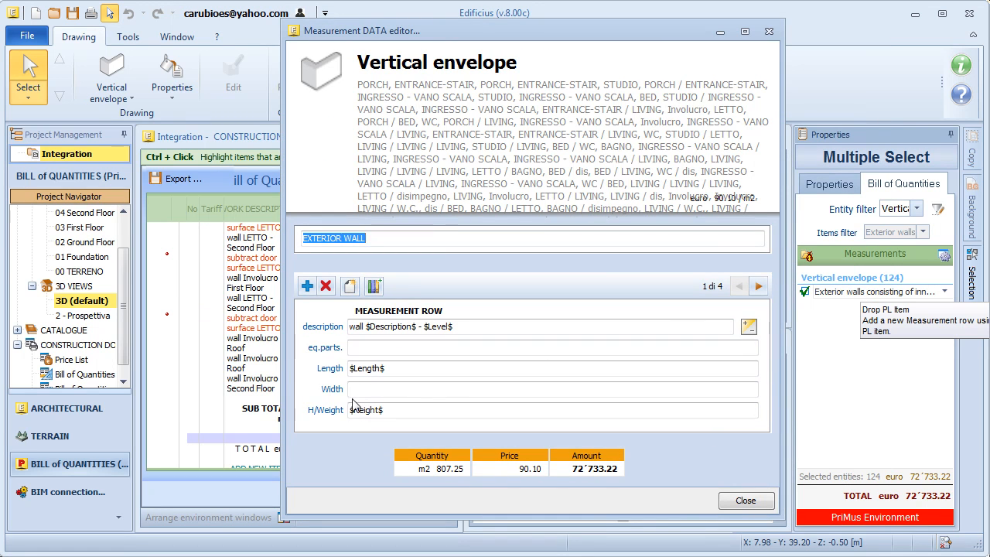
left_click(744, 501)
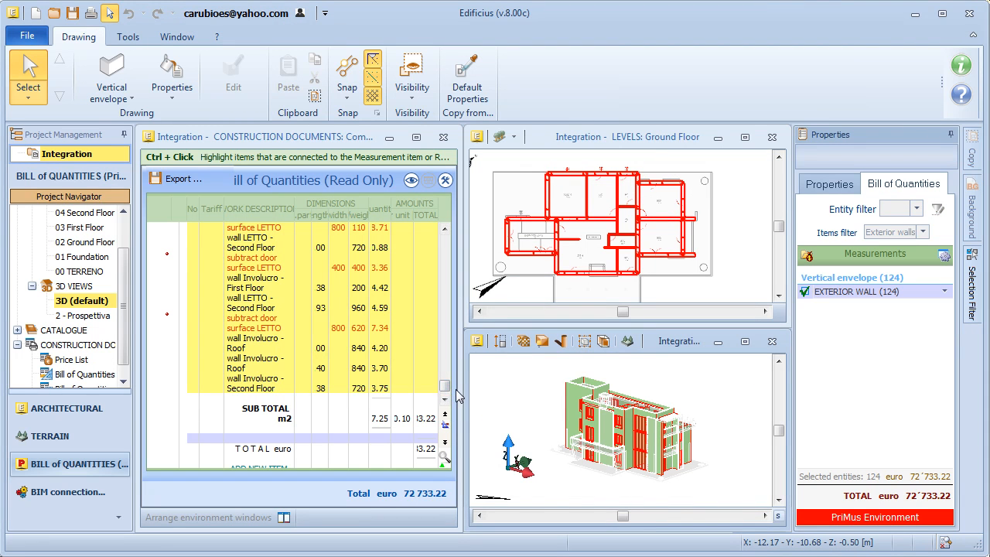
Widen the bill of quantities to examine the exterior wall measurement rows, and restore the environment's window arrangement
left_click_drag(458, 389, 673, 242)
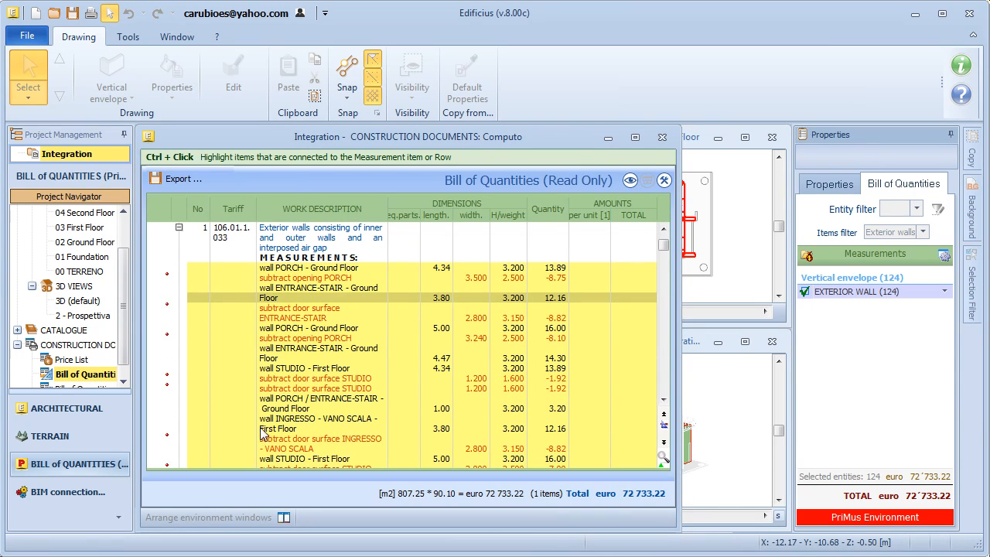
left_click(284, 518)
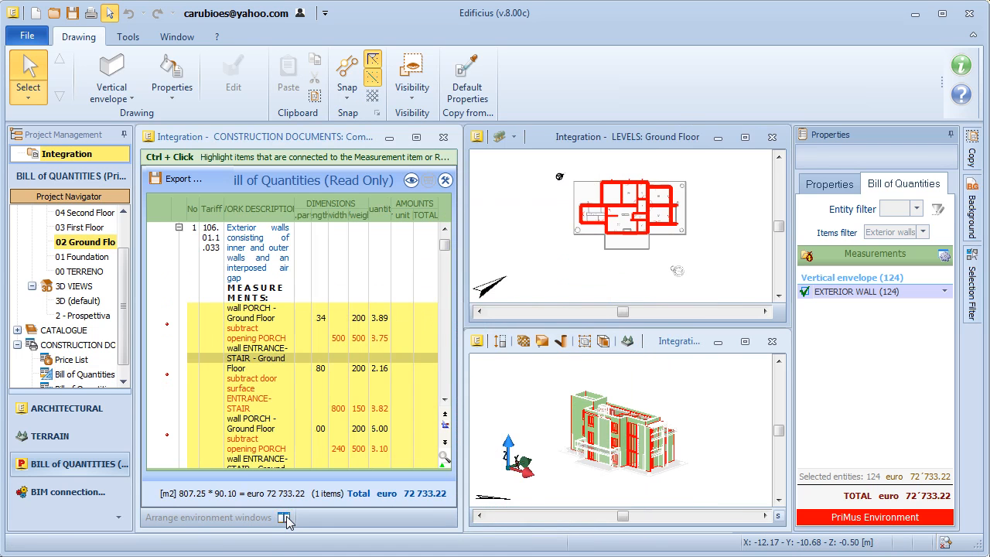
Select the whole building in the 3D view, filter the selection to the windows, and check them on the facade
left_click(697, 417)
left_click_drag(725, 380, 521, 493)
left_click(916, 208)
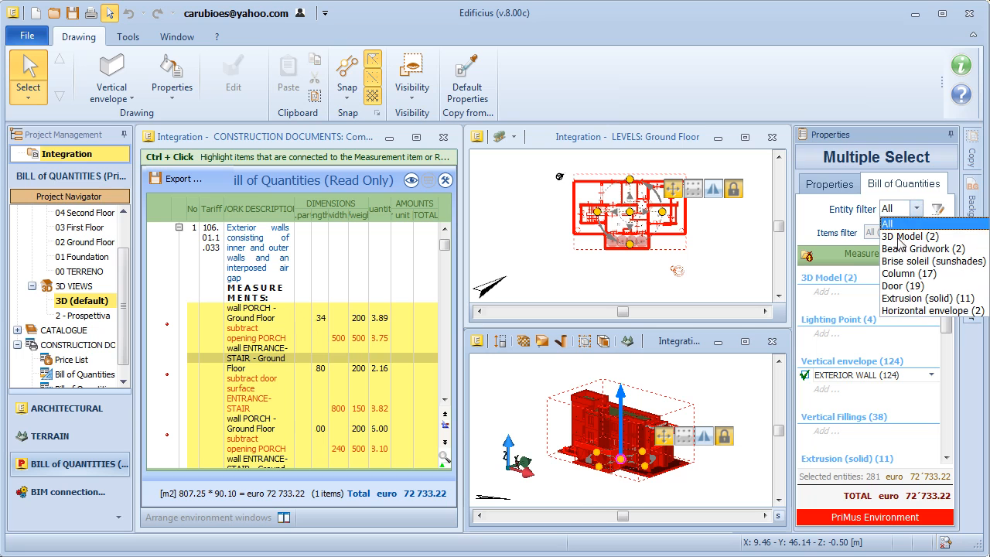
scroll(901, 257, "down", 2)
scroll(901, 259, "down", 1)
left_click(899, 310)
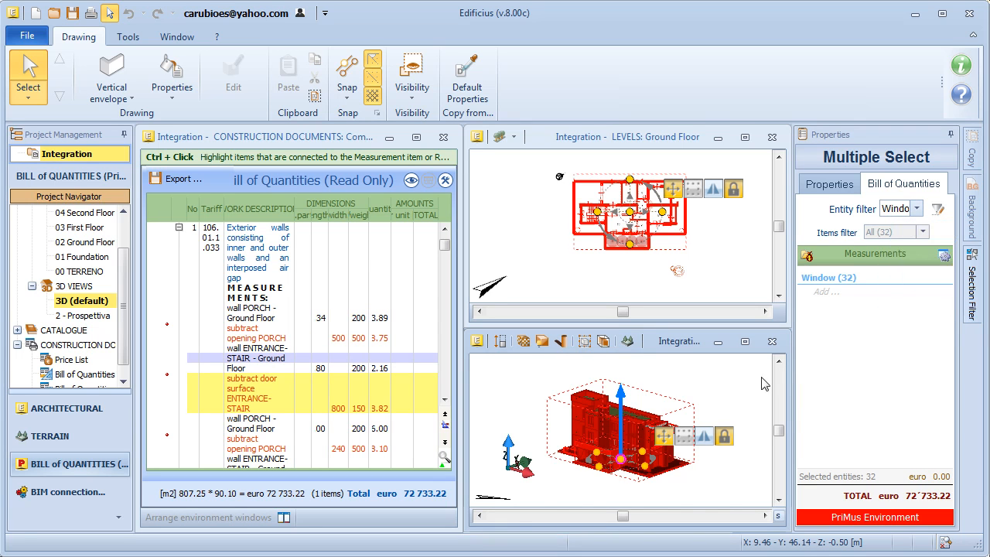
scroll(617, 439, "up", 5)
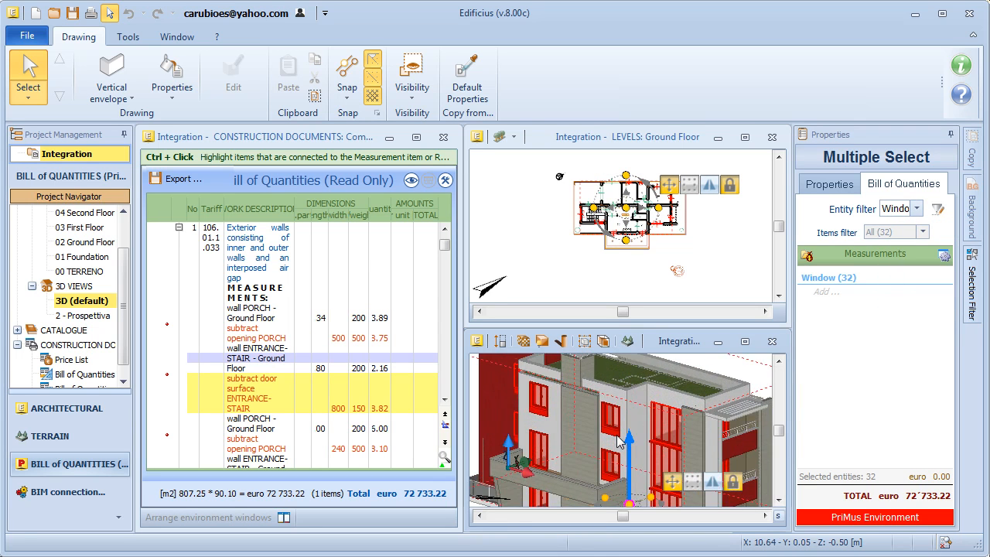
scroll(619, 441, "down", 5)
Search the price list for "GLAZ" and assign item 109.01.1.017, glazed panel with hinged door wings, to the windows
left_click(808, 257)
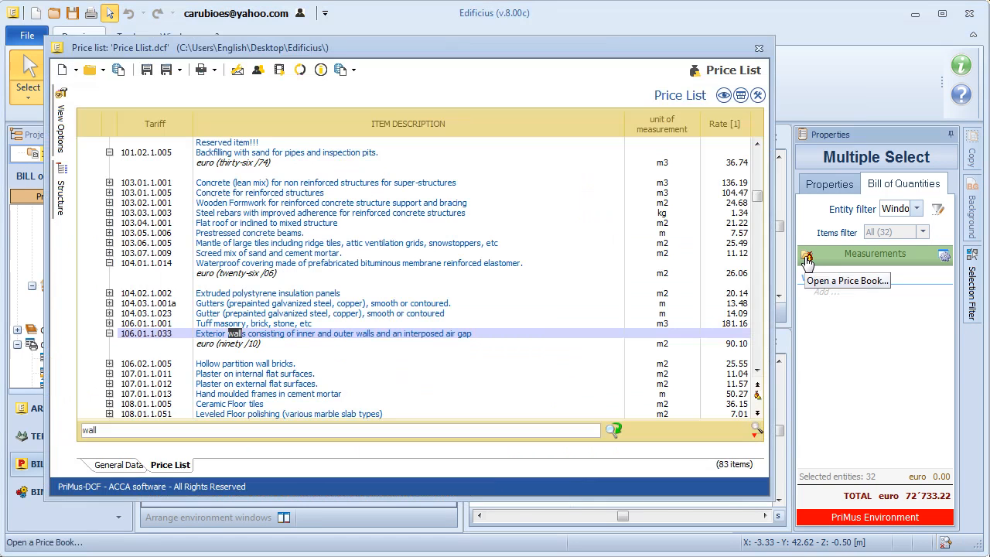
left_click_drag(136, 430, 77, 434)
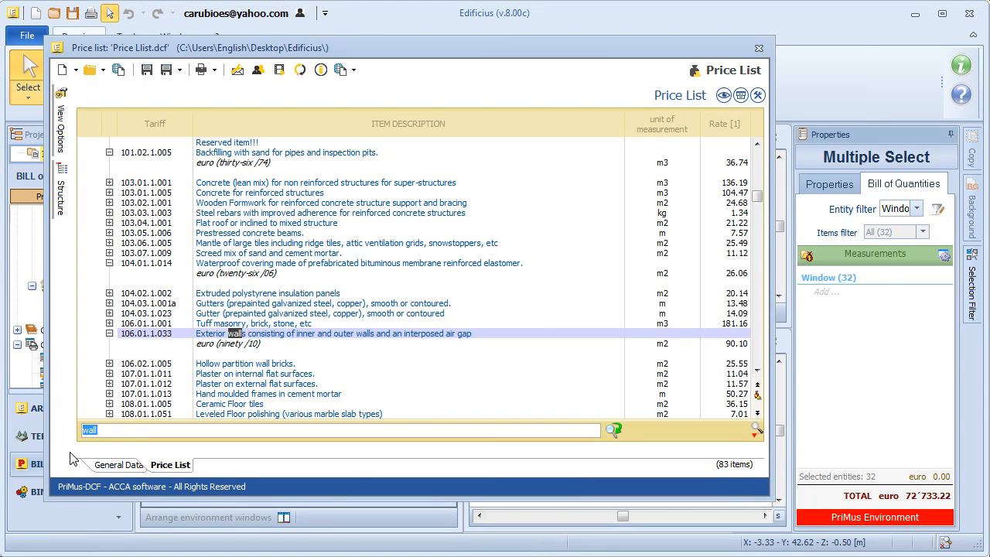
type("GLAZ")
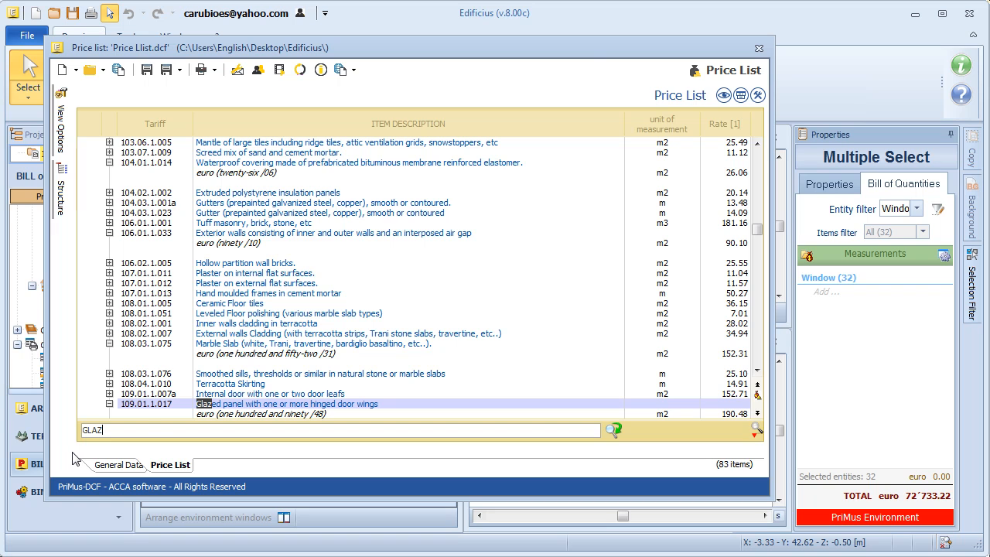
left_click_drag(151, 408, 835, 284)
Name the window measurement "WINDOWS" and apply the measurement model "Window surface" to it
type("WINDOWS")
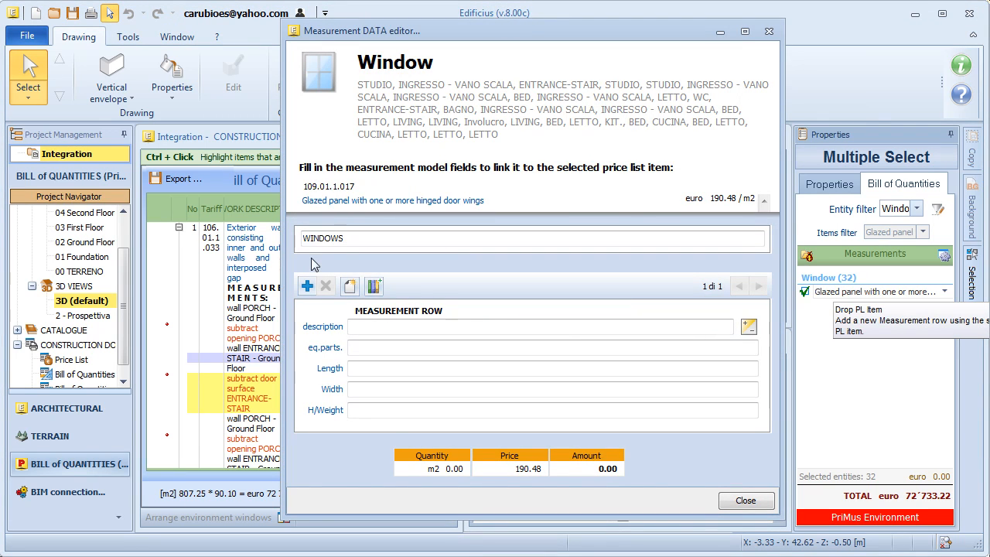
left_click(349, 287)
left_click(324, 228)
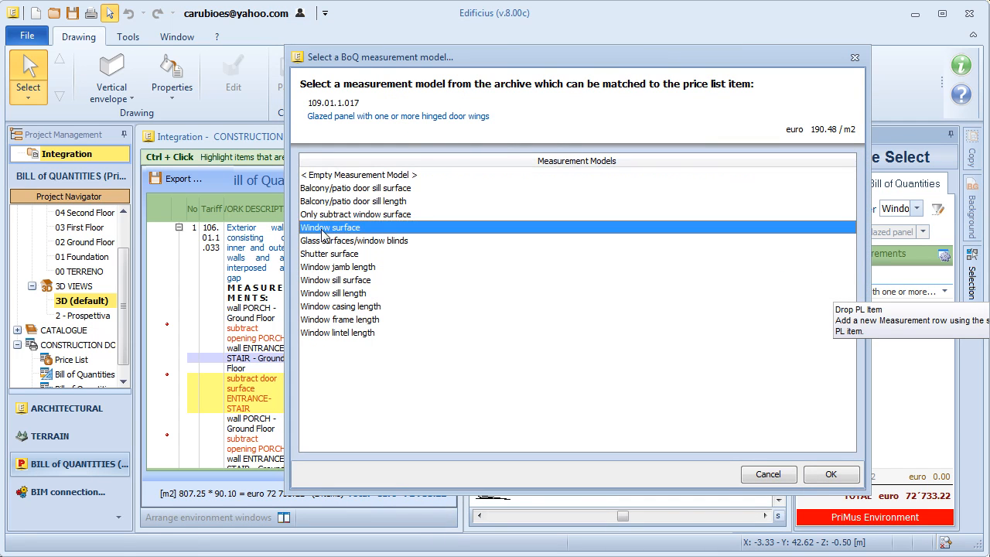
left_click(821, 474)
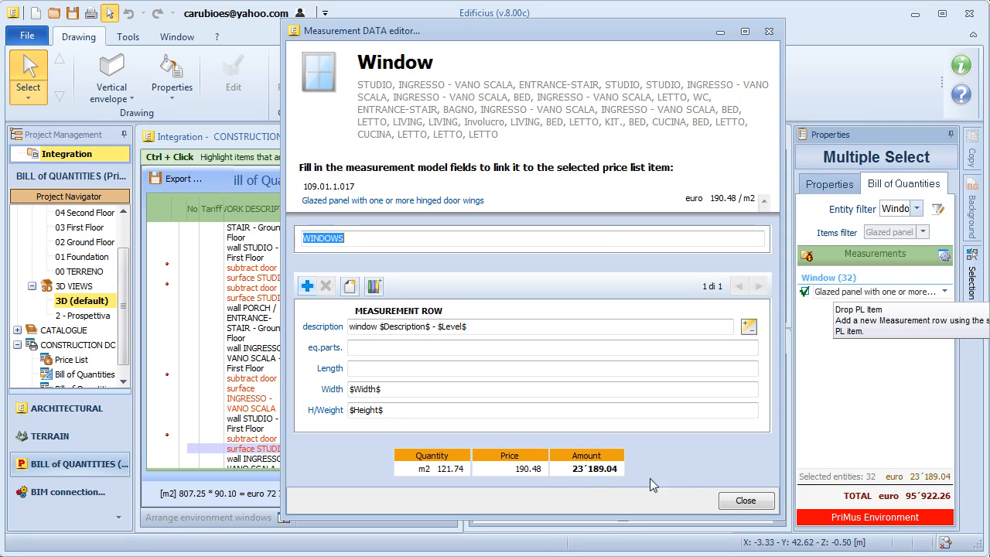
Close the window measurement editor, widen the bill of quantities, collapse the exterior walls item, and examine the window measurement rows
left_click(742, 500)
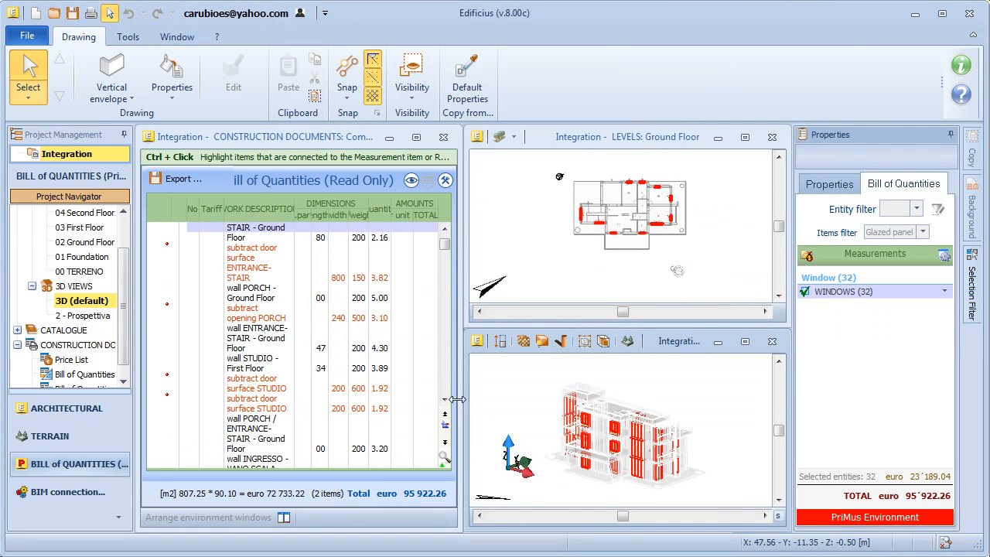
left_click_drag(457, 399, 751, 401)
scroll(740, 242, "up", 2)
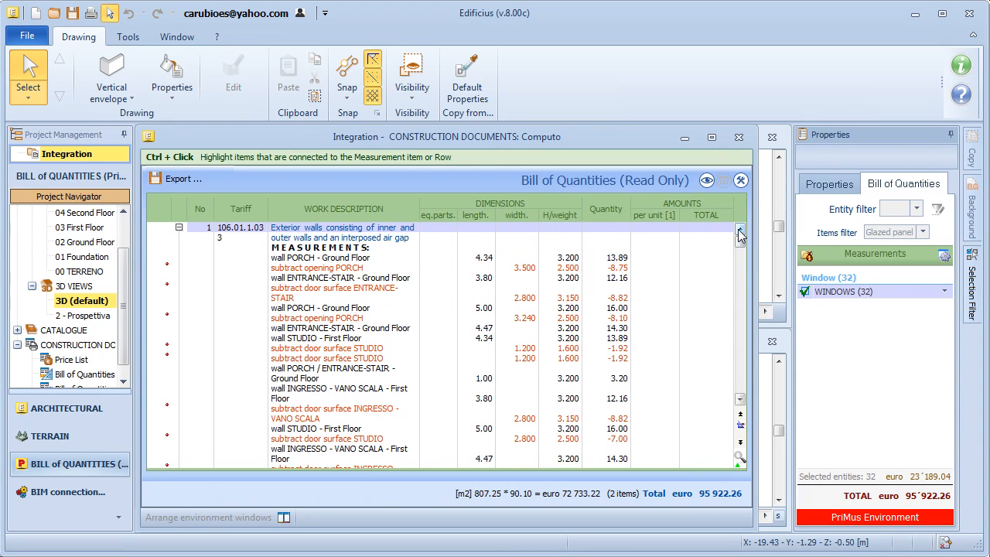
left_click(179, 227)
scroll(325, 288, "down", 12)
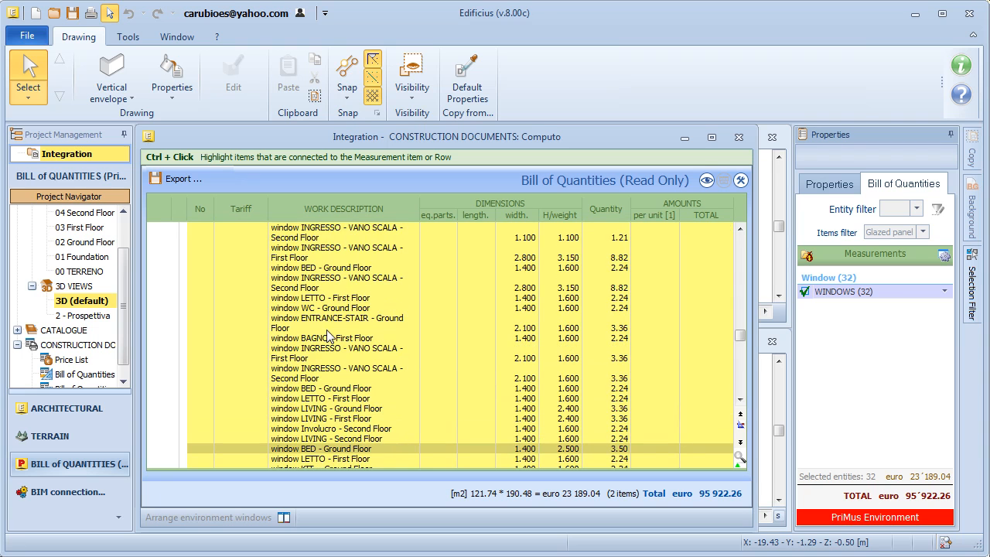
Narrow the bill of quantities, clear the window highlighting, and enlarge the 3D view beside the bill
left_click_drag(756, 308, 518, 267)
left_click(524, 387)
left_click_drag(462, 339, 521, 341)
scroll(671, 423, "up", 5)
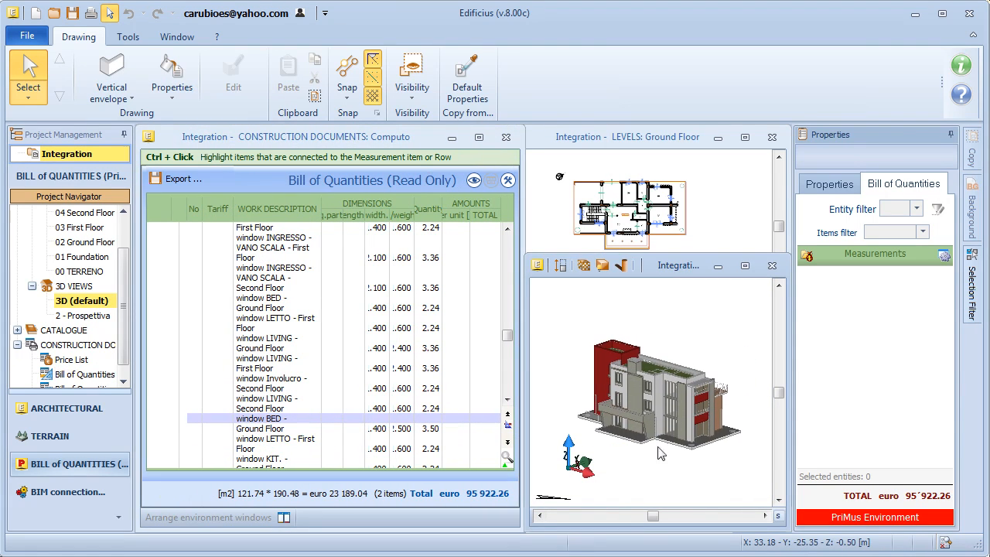
Select the upper facade window in the 3D view and find its window row and exterior wall deduction row in the bill
scroll(626, 372, "up", 3)
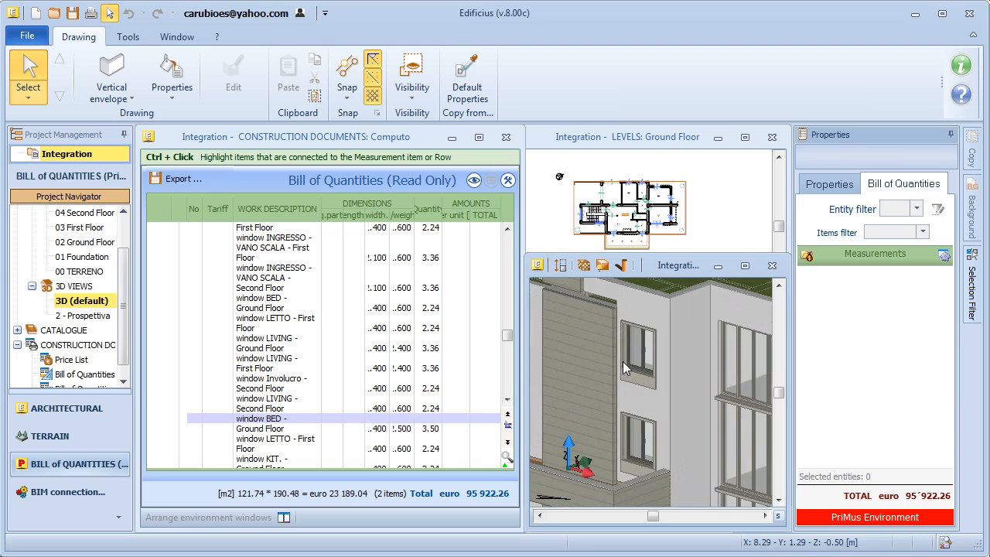
left_click(627, 360)
left_click_drag(507, 340, 518, 239)
scroll(232, 348, "down", 5)
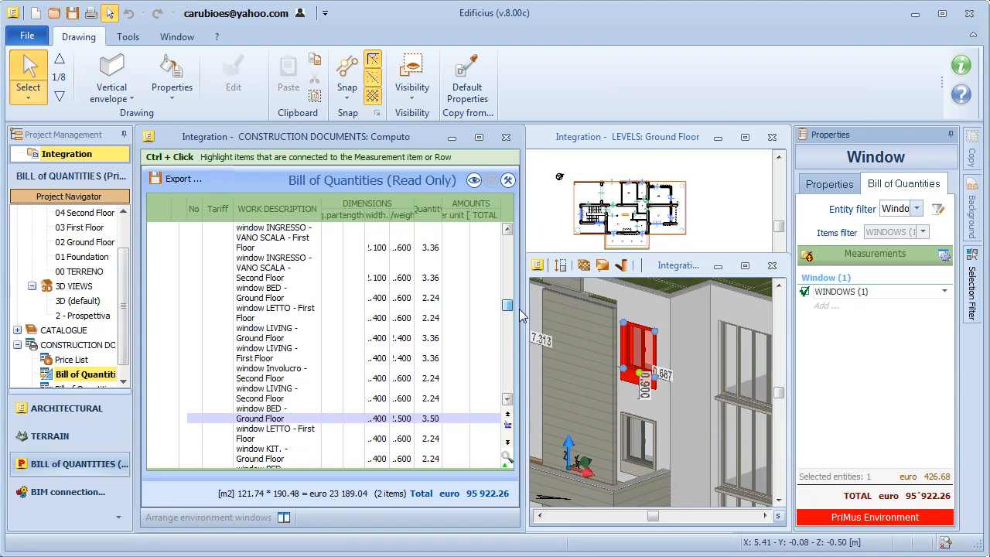
left_click(218, 350)
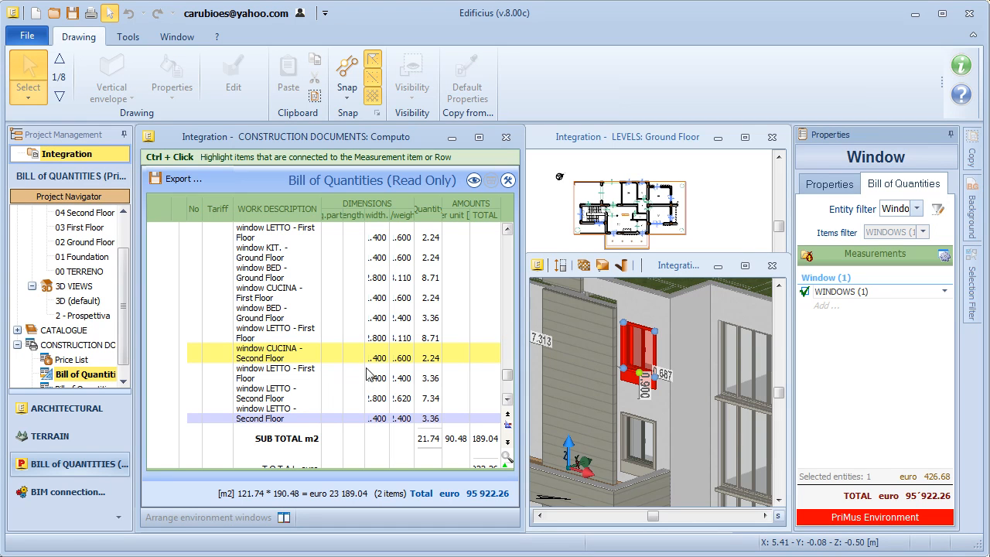
mouse_move(506, 373)
left_mouse_down()
mouse_move(507, 242)
mouse_move(508, 354)
left_mouse_up()
left_click(180, 228)
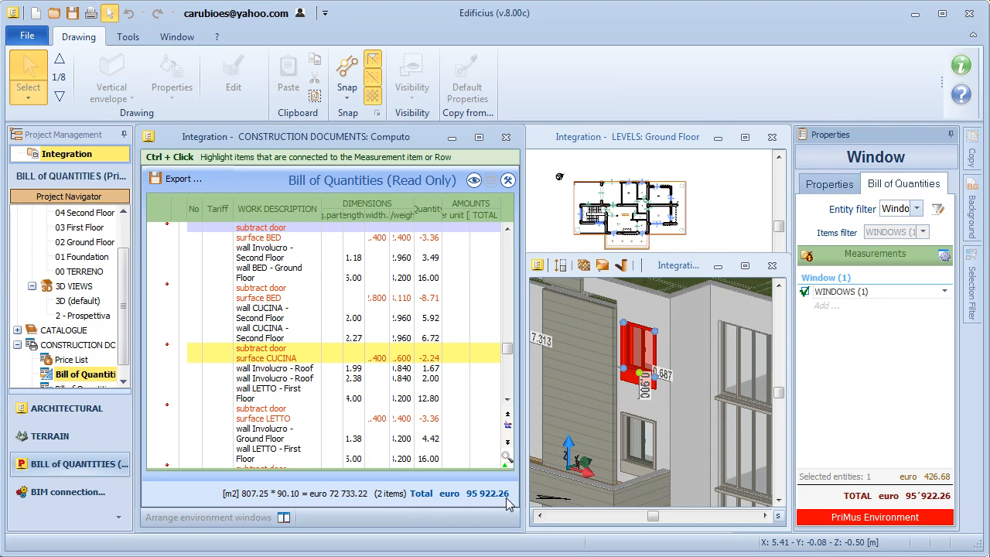
Enlarge the selected second-floor facade window to about 1.62 m wide and 1.80 m high in the 3D view
left_click(661, 324)
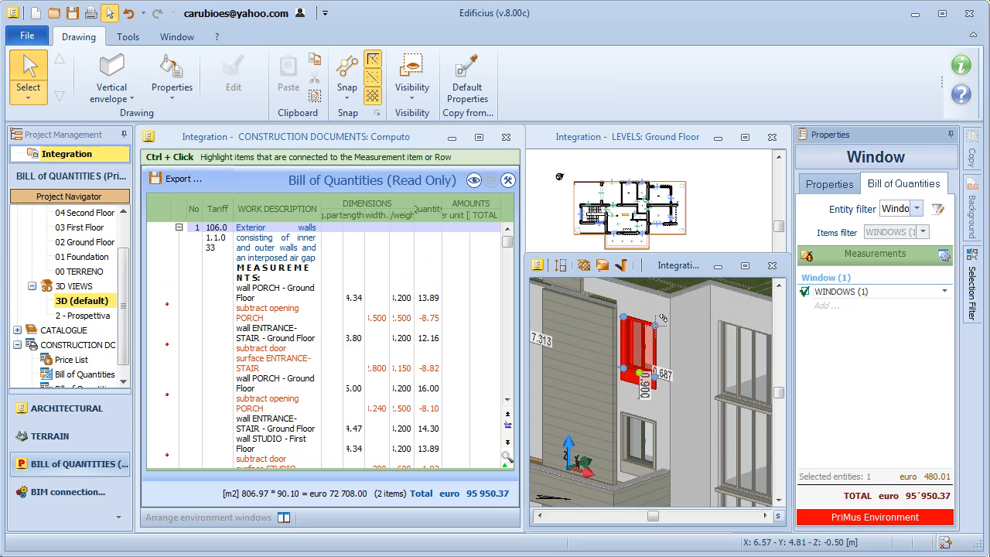
left_click_drag(660, 371, 663, 385)
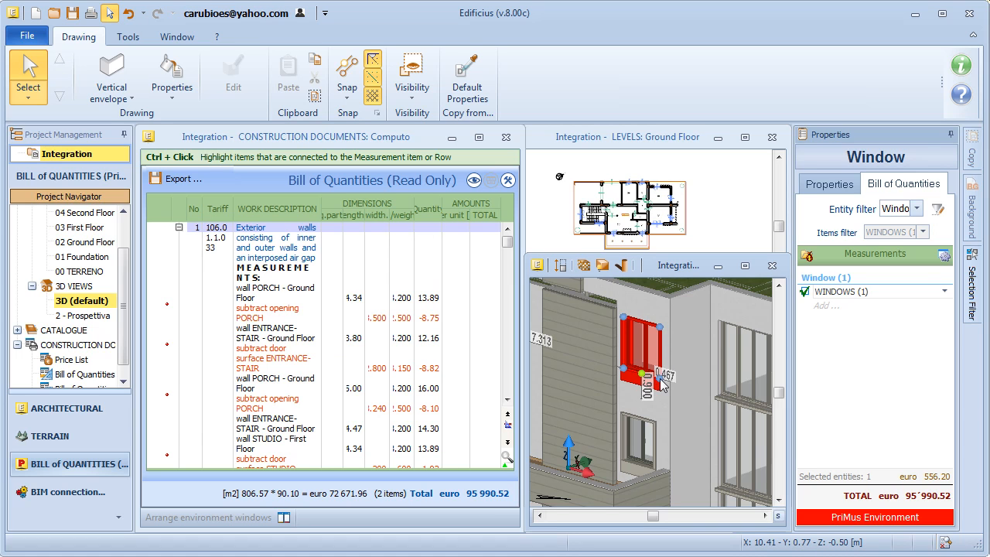
scroll(666, 439, "down", 2)
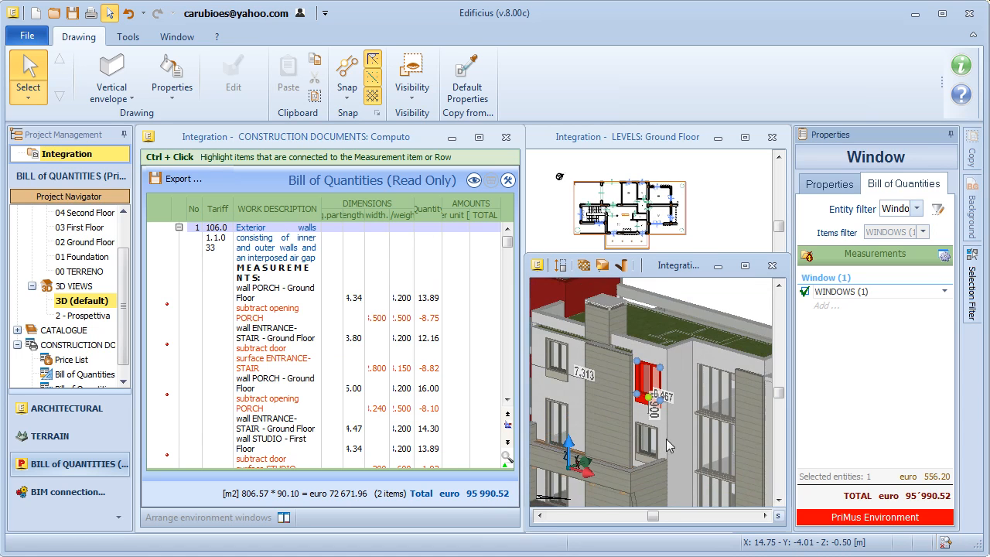
Select the ground-floor BED window in the 3D view, show it in an enlarged plan view, and find its row in the bill
middle_click_drag(666, 438, 616, 380)
left_click_drag(706, 255, 706, 306)
scroll(667, 410, "down", 3)
scroll(672, 448, "up", 4)
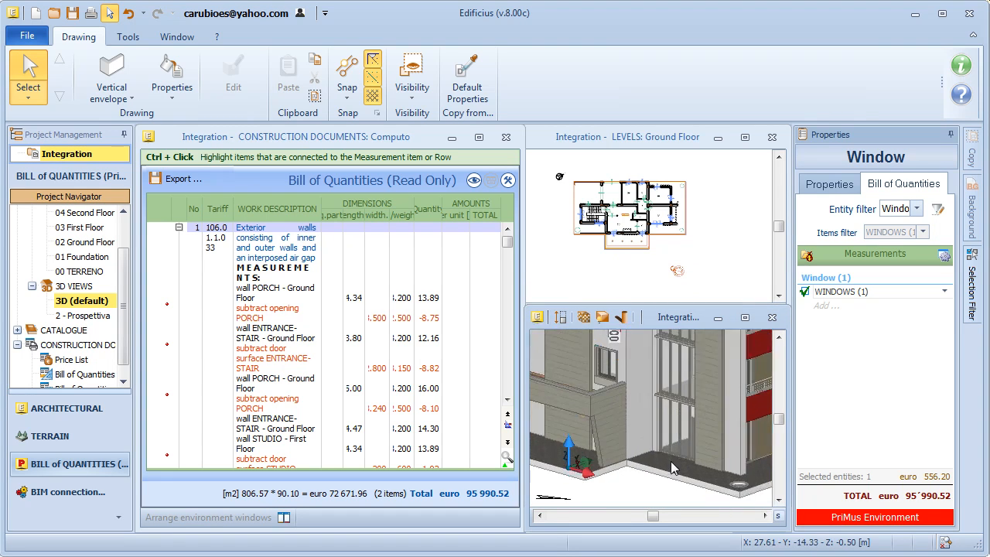
left_click(674, 434)
scroll(658, 250, "up", 5)
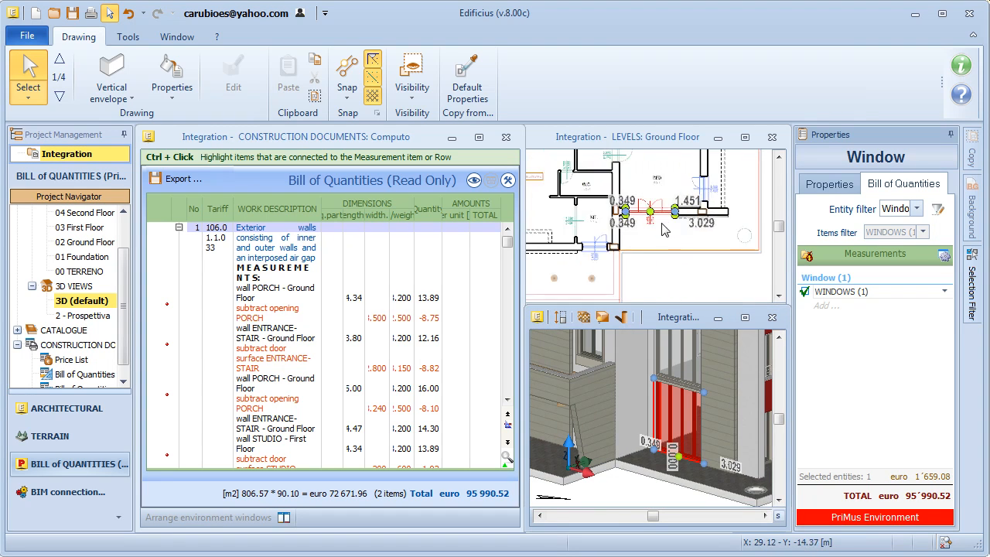
left_click_drag(465, 323, 512, 286)
left_click(424, 143)
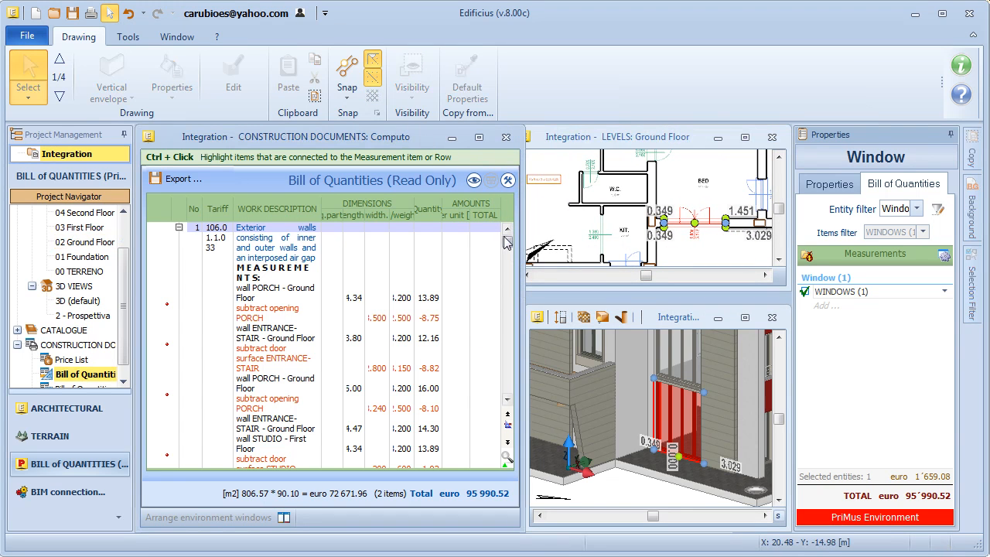
scroll(462, 433, "down", 10)
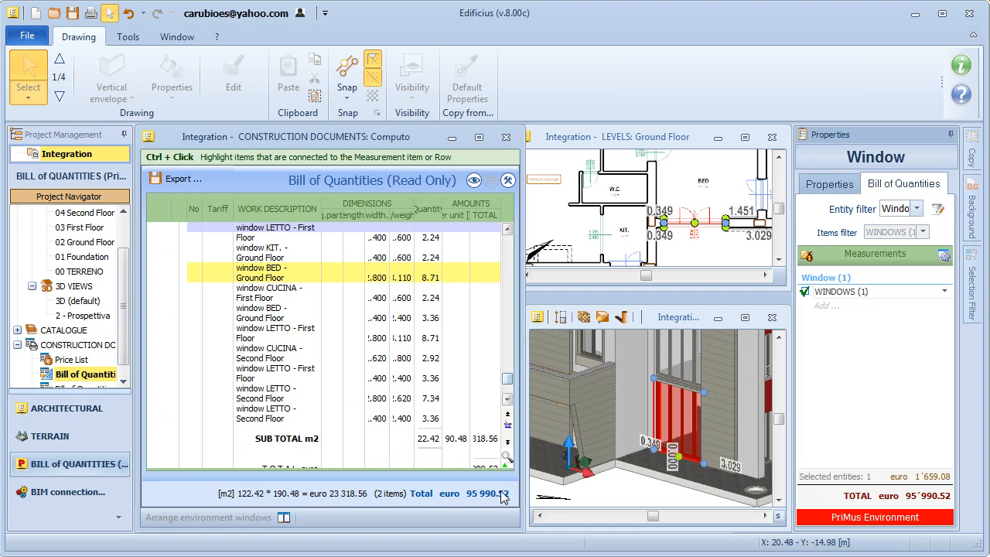
Narrow the selected ground-floor BED window to about 1.34 m in the floor plan and clear the selection
left_click_drag(724, 224, 719, 224)
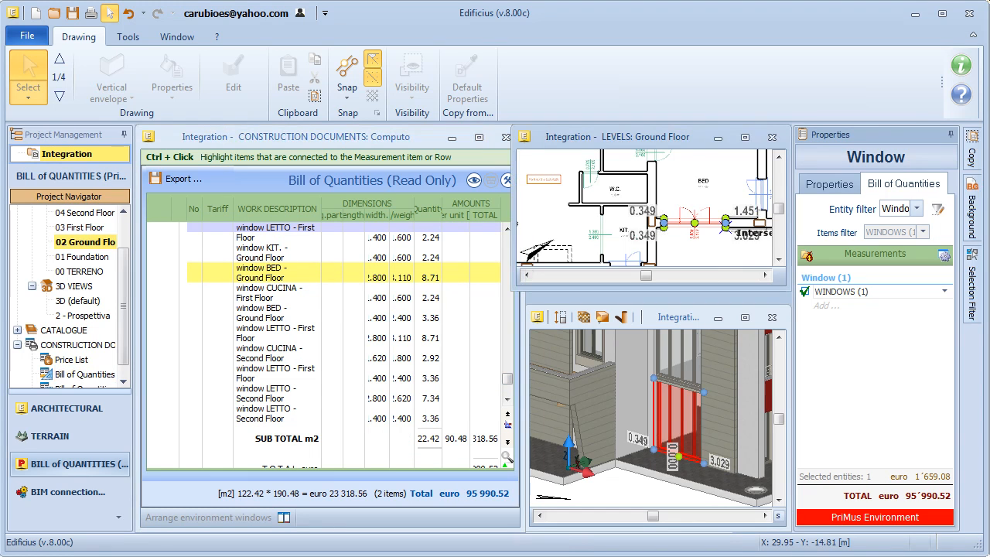
scroll(720, 224, "up", 3)
scroll(723, 224, "down", 1)
middle_click_drag(726, 226, 694, 227)
left_click_drag(690, 228, 638, 224)
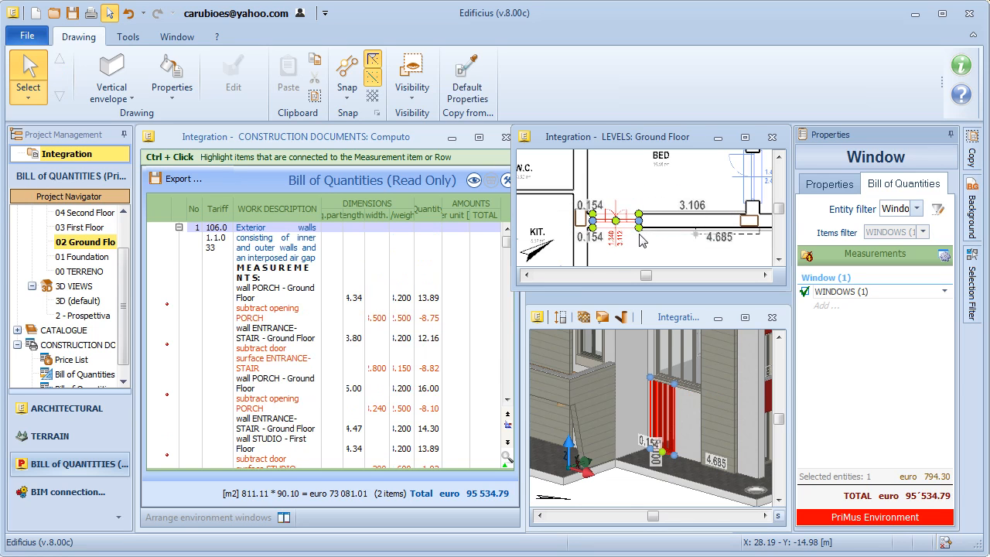
left_click(622, 493)
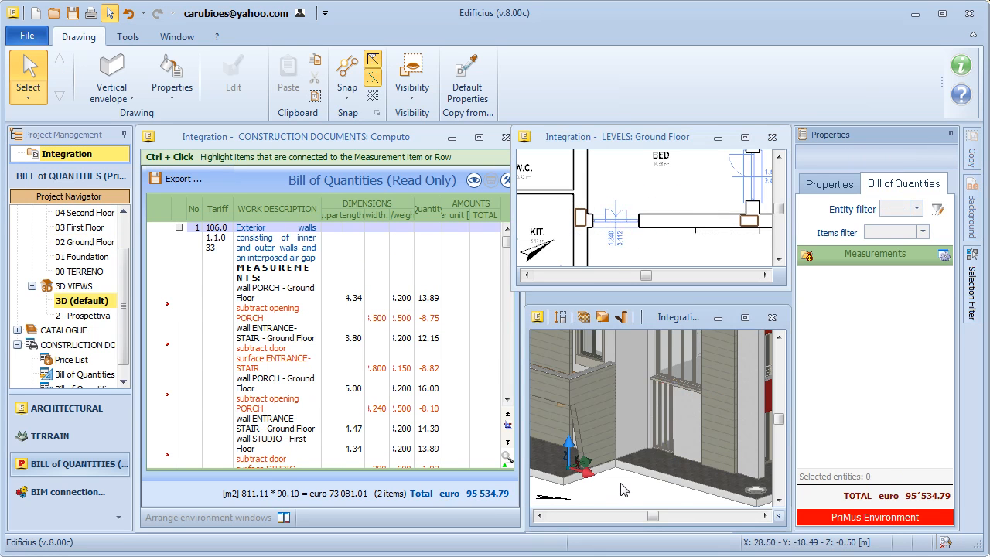
Collapse the exterior walls item and highlight the model element linked to the row "window ENTRANCE-STAIR - Ground Floor"
scroll(621, 482, "down", 5)
middle_click_drag(626, 462, 655, 381)
left_click(683, 255)
scroll(682, 255, "down", 5)
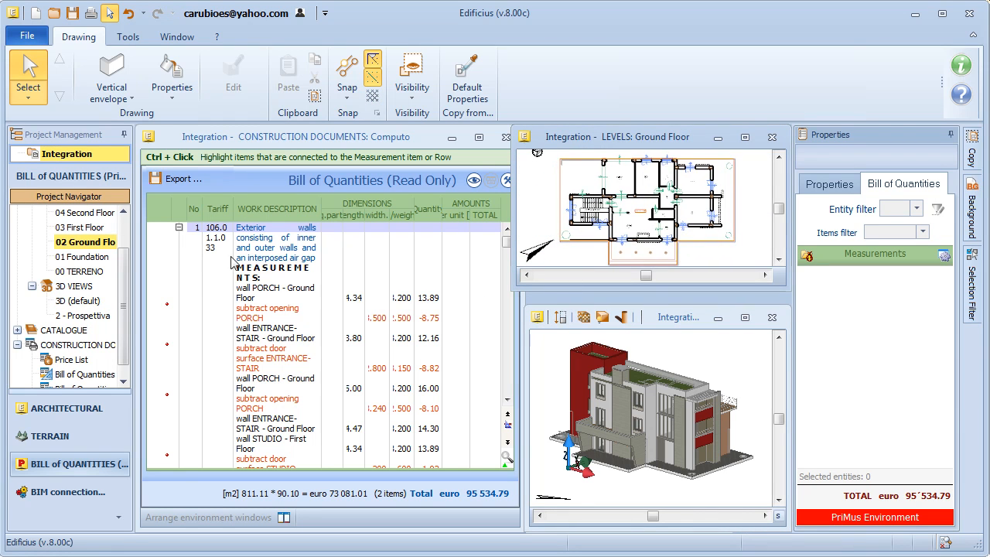
left_click(179, 228)
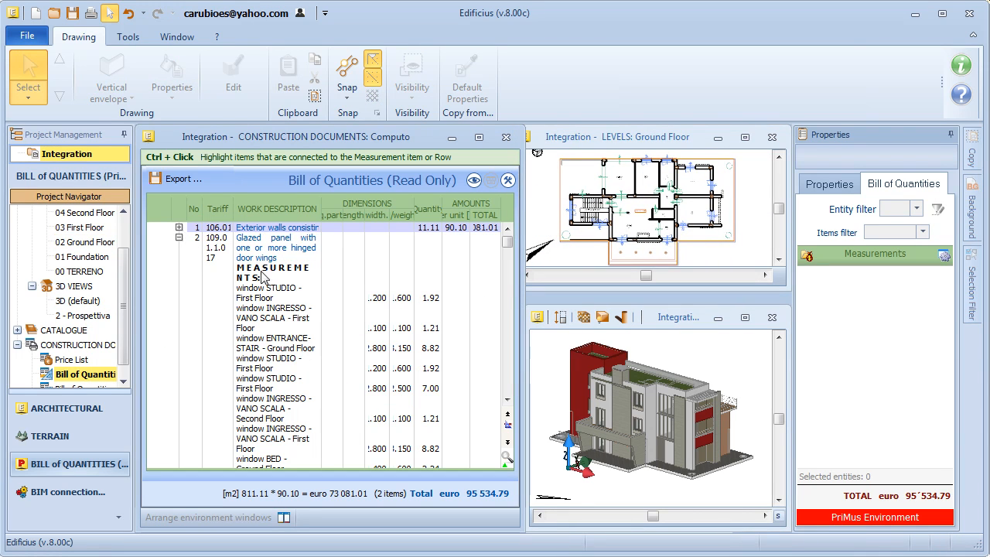
left_click(282, 352, "ctrl")
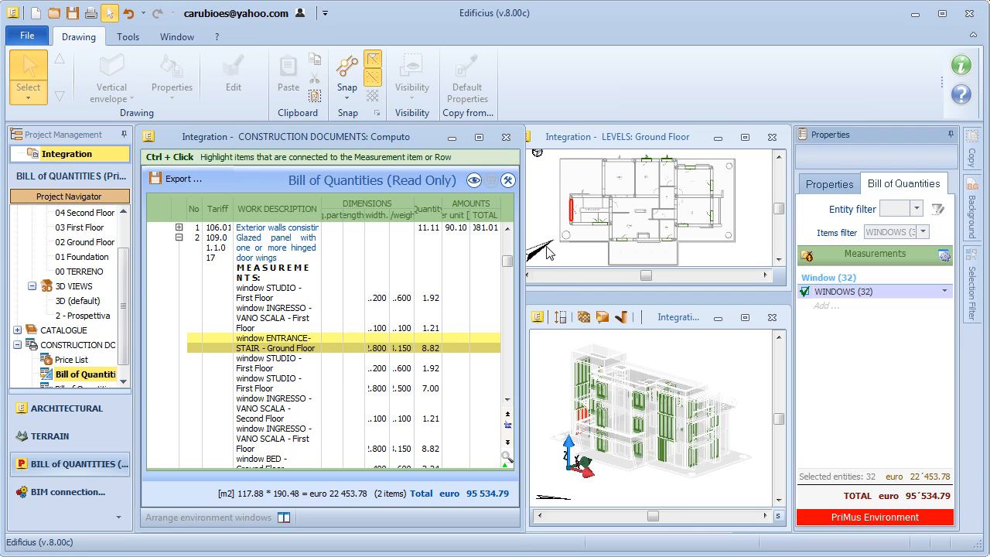
Examine the highlighted entrance-stair window from the tower side in the 3D view, then clear the highlighting
left_click(565, 427)
scroll(576, 440, "up", 6)
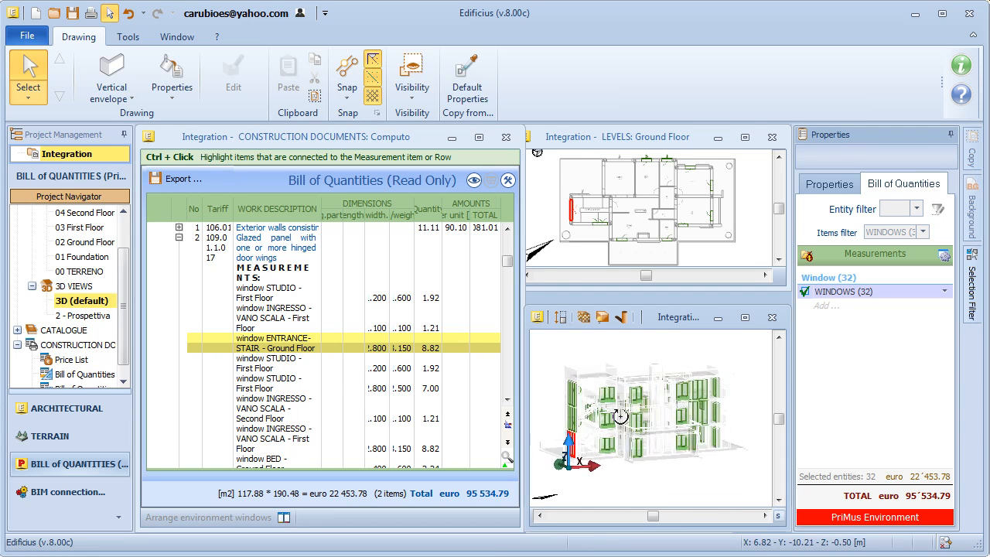
scroll(677, 426, "up", 4)
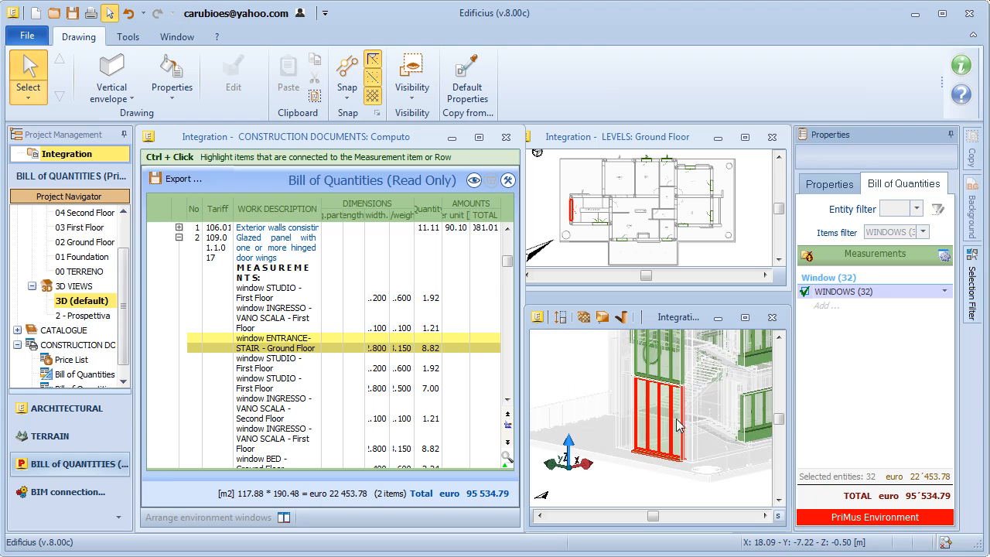
scroll(599, 479, "down", 6)
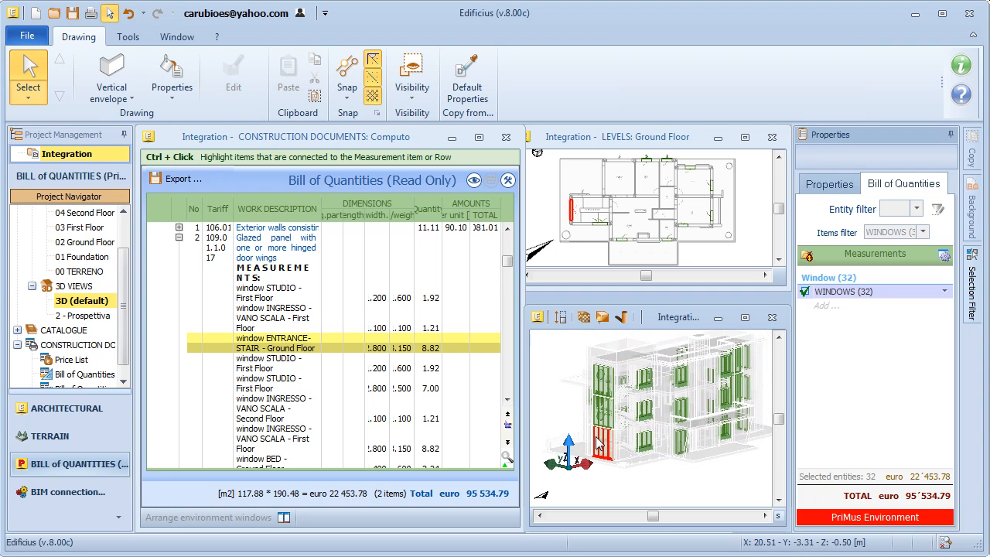
left_click(597, 485)
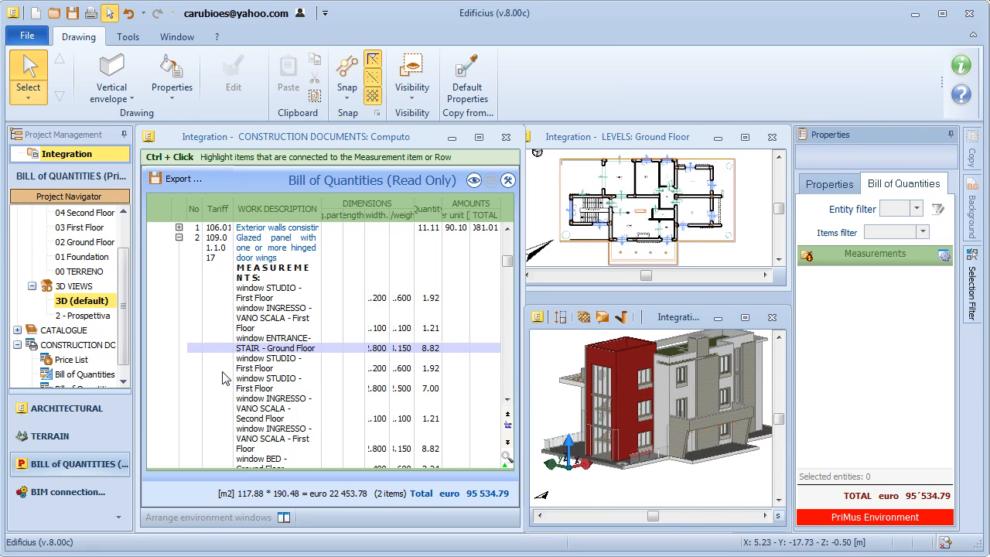
Widen the project navigator and open the construction document "Bill of Quantities - SELECTED" above the other views
scroll(118, 315, "down", 1)
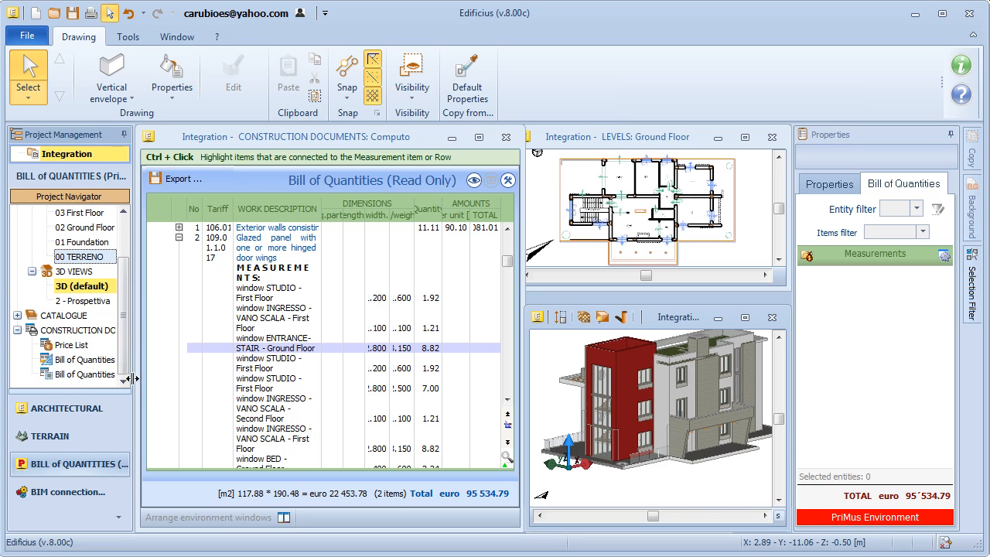
left_click_drag(133, 383, 177, 381)
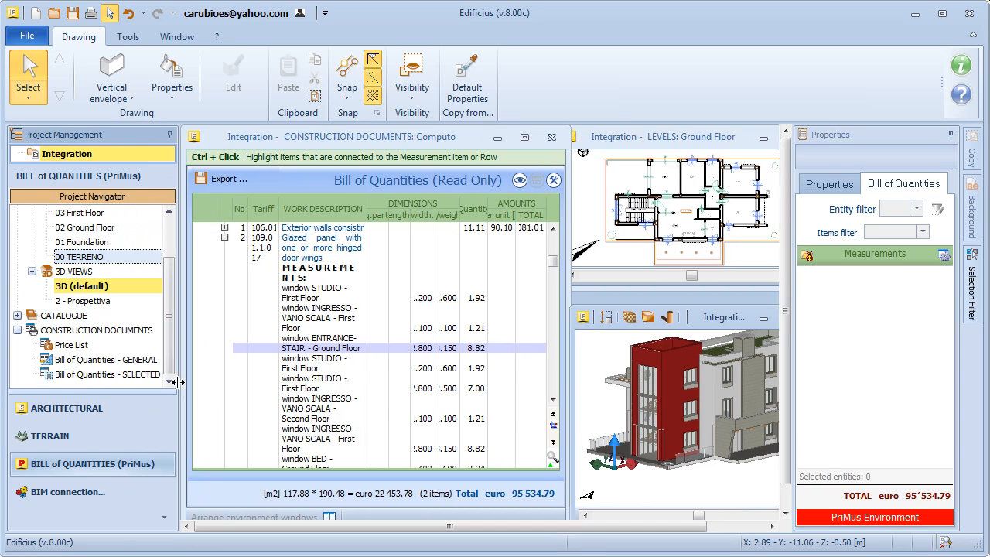
double_click(104, 374)
left_click_drag(282, 177, 269, 144)
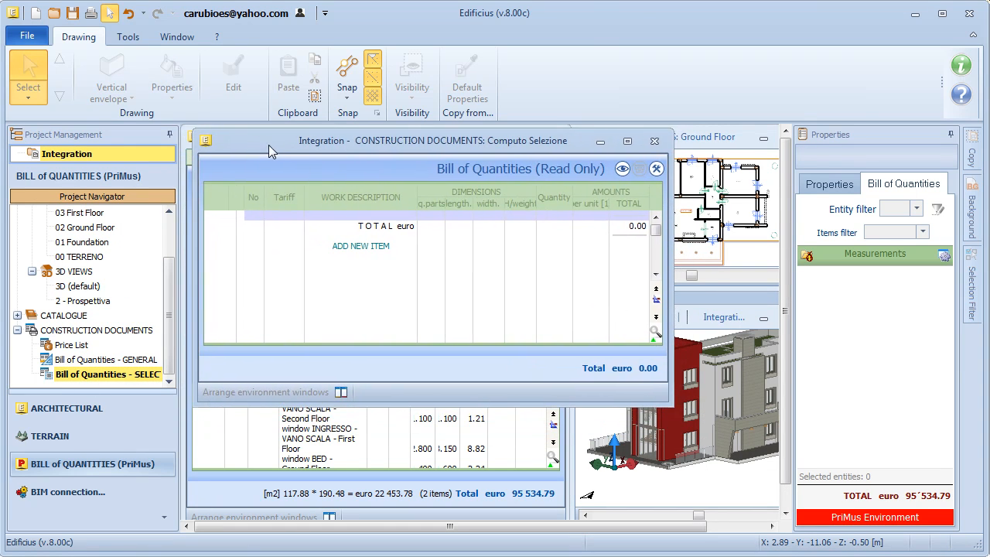
Select the stair tower's three large windows and its adjoining exterior wall in 3D to list them in the selection bill
left_click(622, 496)
left_click(650, 452)
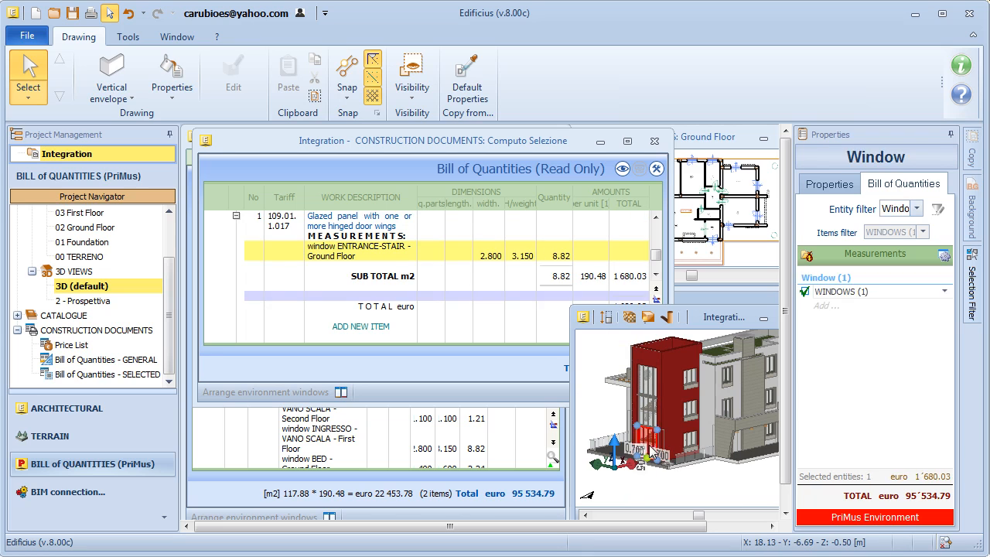
left_click(650, 422)
left_click(647, 384, "ctrl")
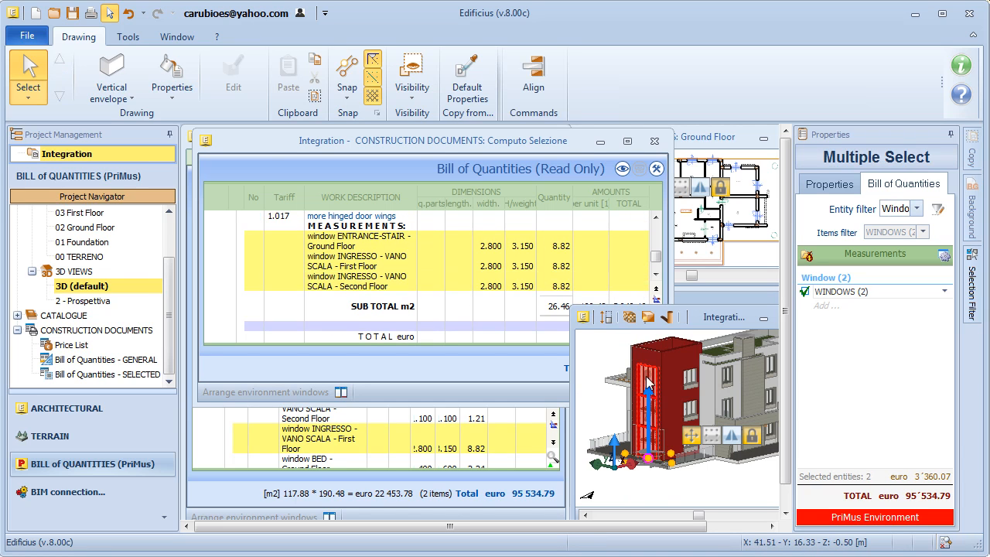
left_click(670, 386, "ctrl")
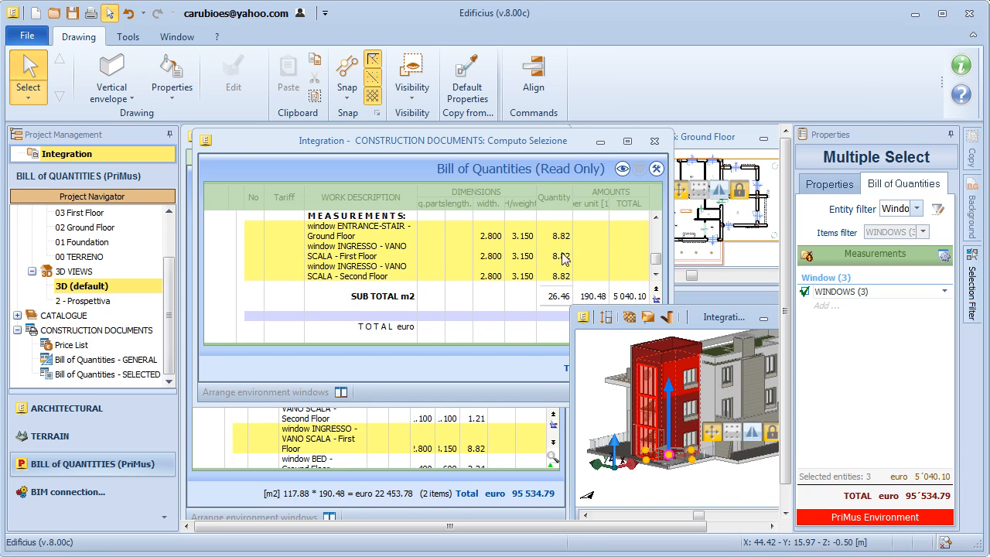
left_click(657, 360, "ctrl")
Enlarge the selection bill to review the measurement rows of the selected wall and windows, then close it
left_click_drag(671, 404, 754, 488)
left_click_drag(738, 338, 737, 235)
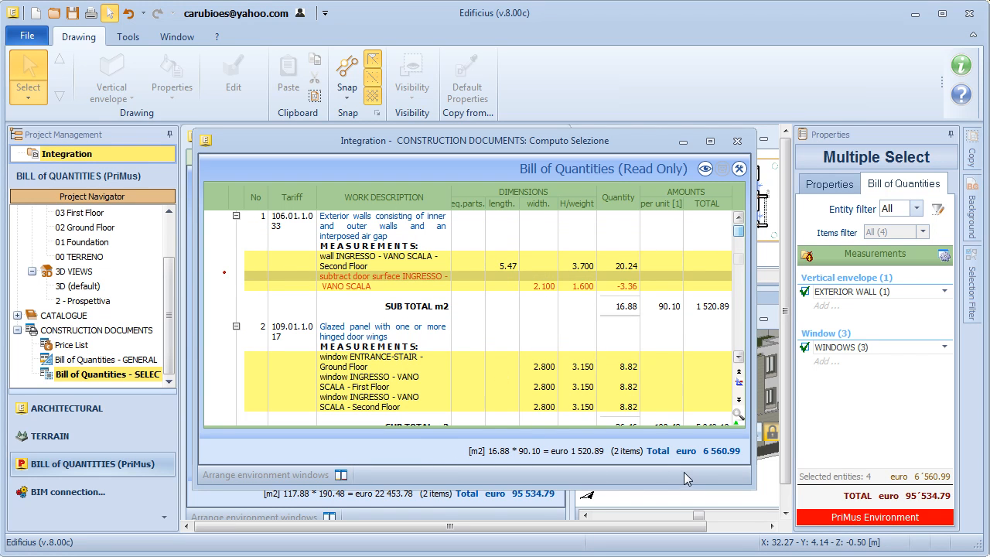
left_click(736, 141)
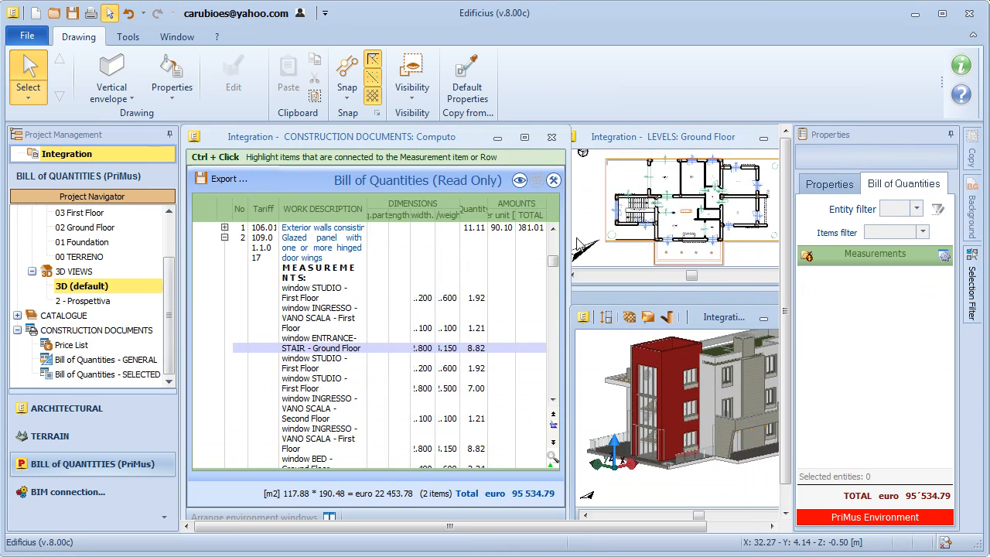
Widen the general bill of quantities, auto-hide the object properties, and collapse the glazed panel item to its summary line
left_click_drag(567, 238, 748, 238)
left_click(950, 136)
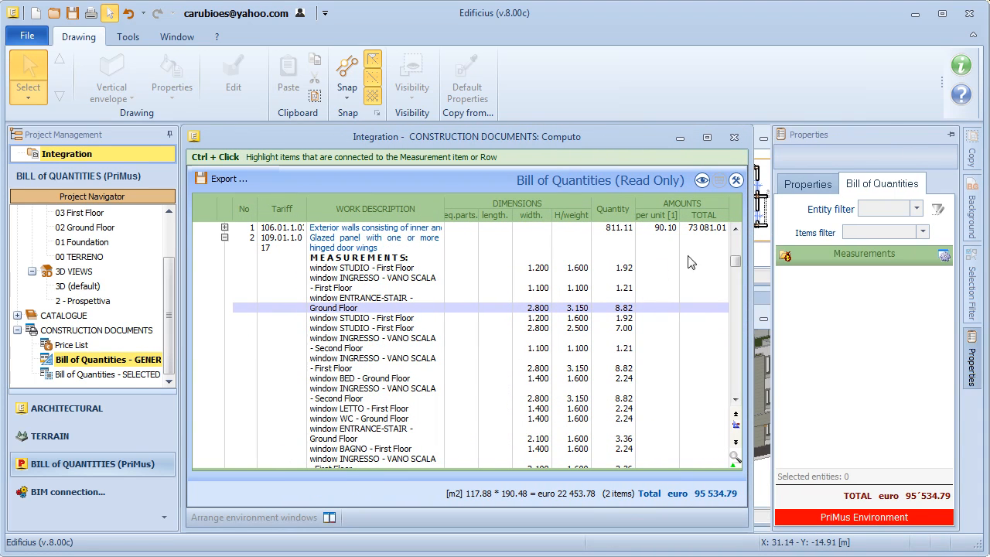
left_click(224, 238)
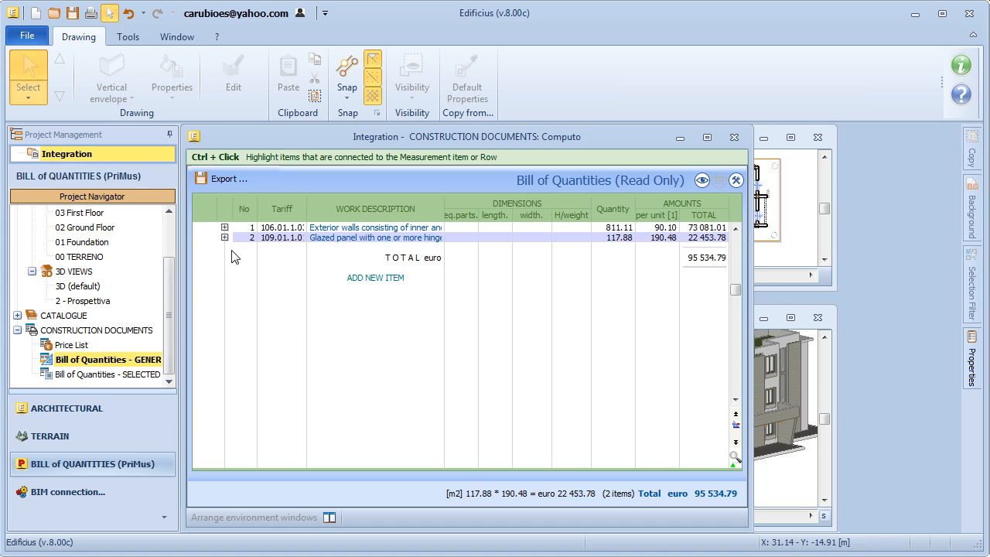
Switch to PriMus through the BIM integration and inspect the measurement rows of the glazed panel and exterior wall items
left_click(64, 493)
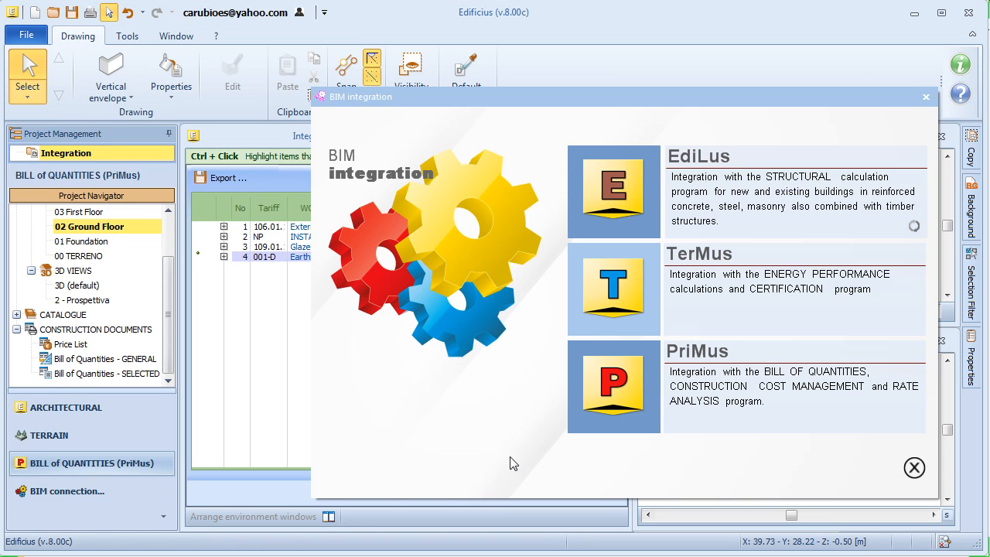
left_click(616, 398)
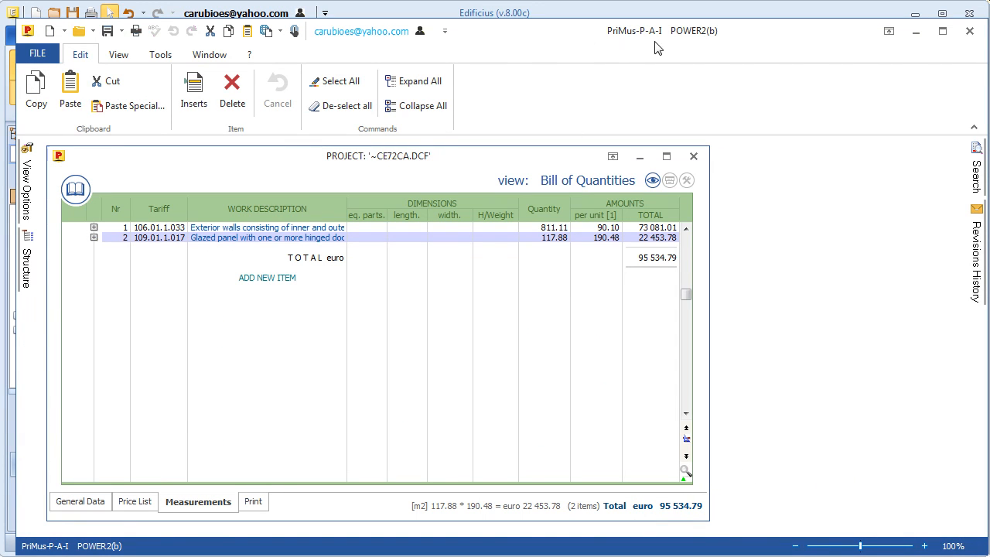
left_click(93, 238)
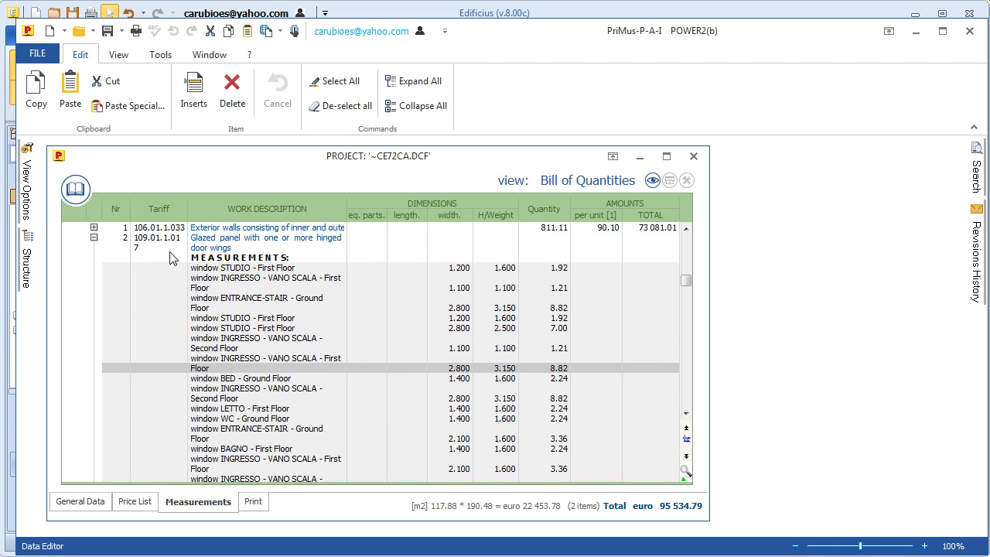
left_click(94, 227)
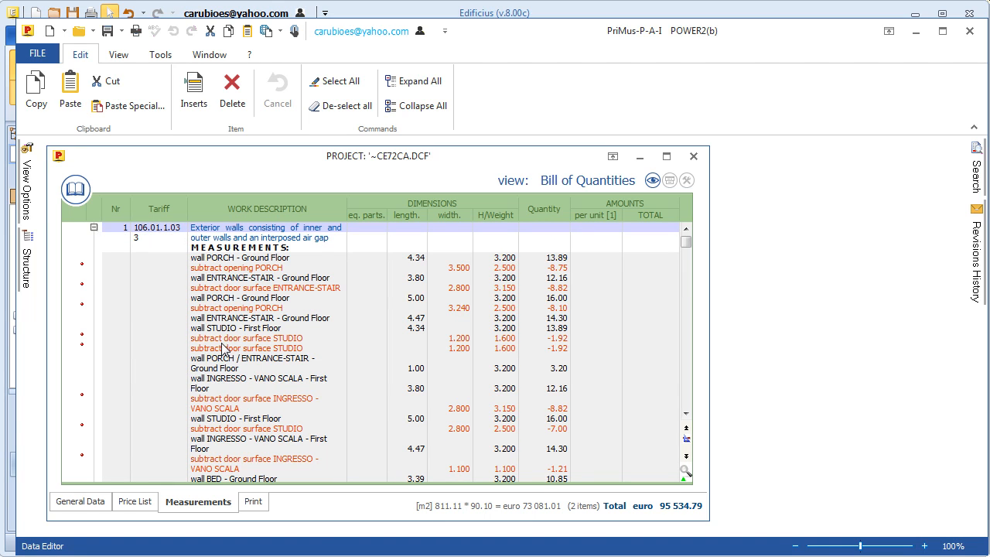
left_click(93, 227)
left_click(94, 237)
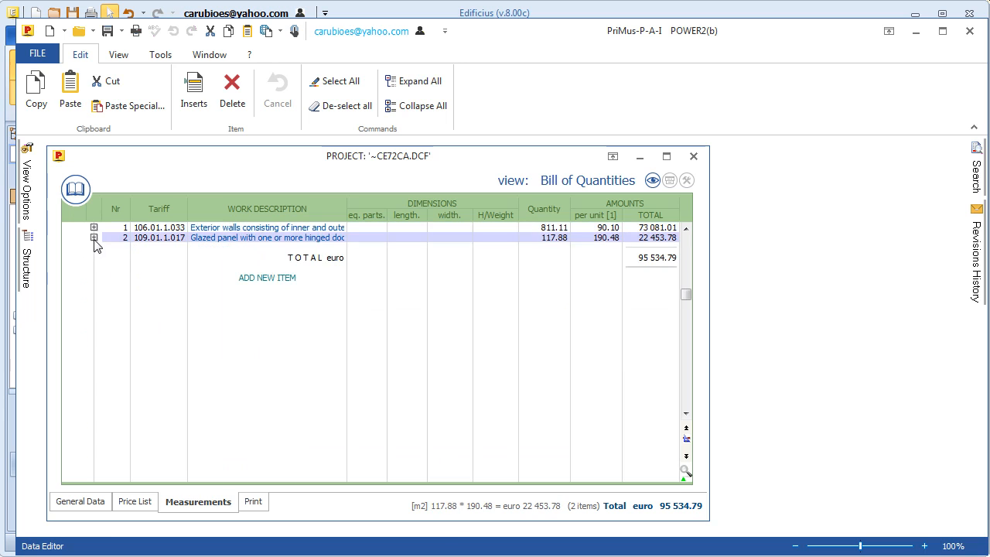
Insert a measurement item with a new price list entry: tariff NP, description "INSTALATION", unit each, price 1500
double_click(116, 275)
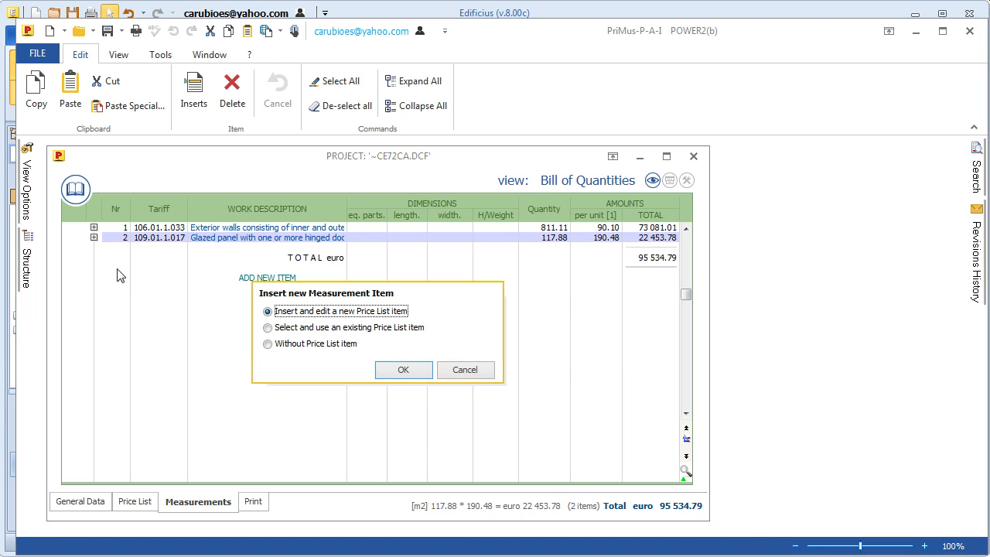
left_click(384, 374)
left_click(211, 281)
type("INSTALATION")
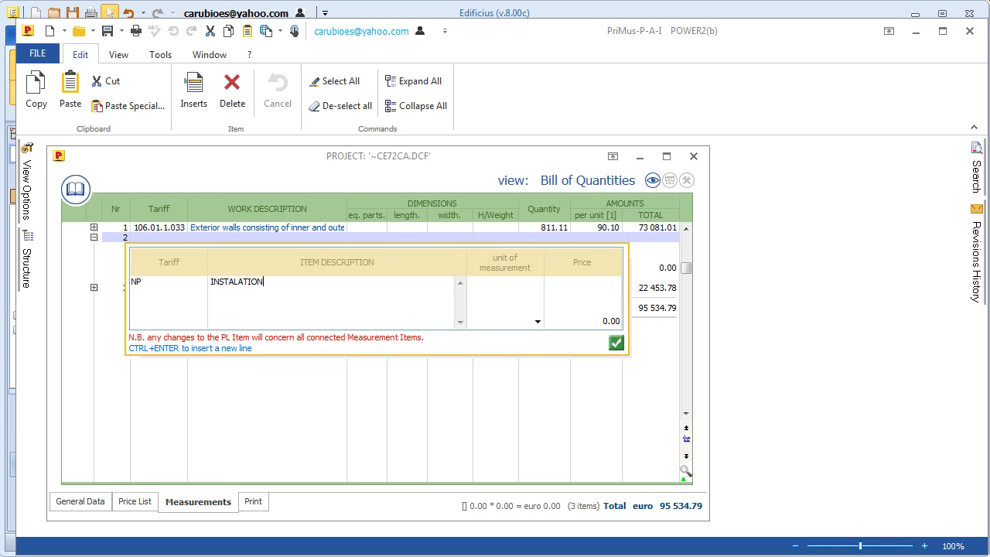
left_click(536, 321)
left_click(505, 376)
key("Tab")
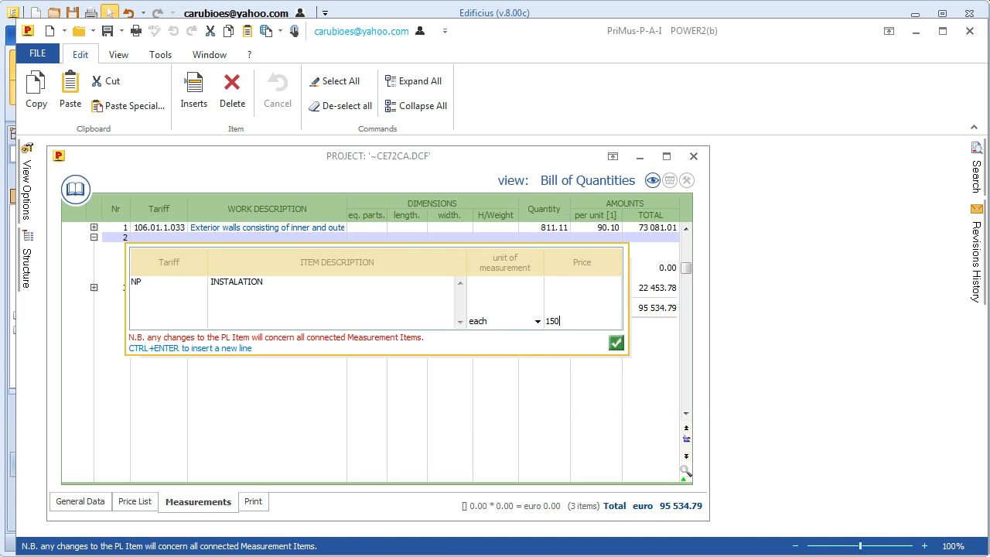
type("1500")
key("Return")
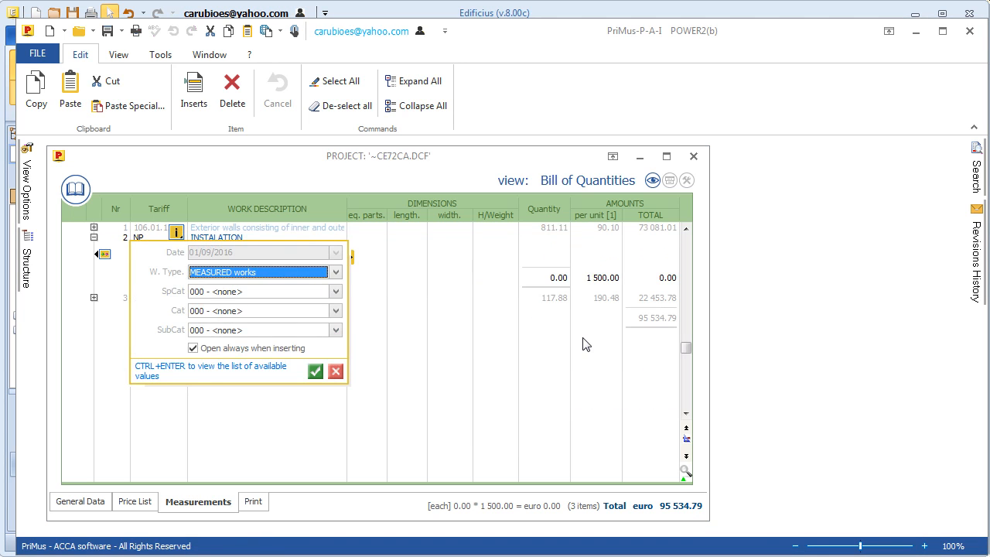
Accept the default work type and categories, and add the measurement row "central instalation" with 2 equal parts to the INSTALATION item
key("Tab")
key("Tab")
key("Return")
type("central instalation")
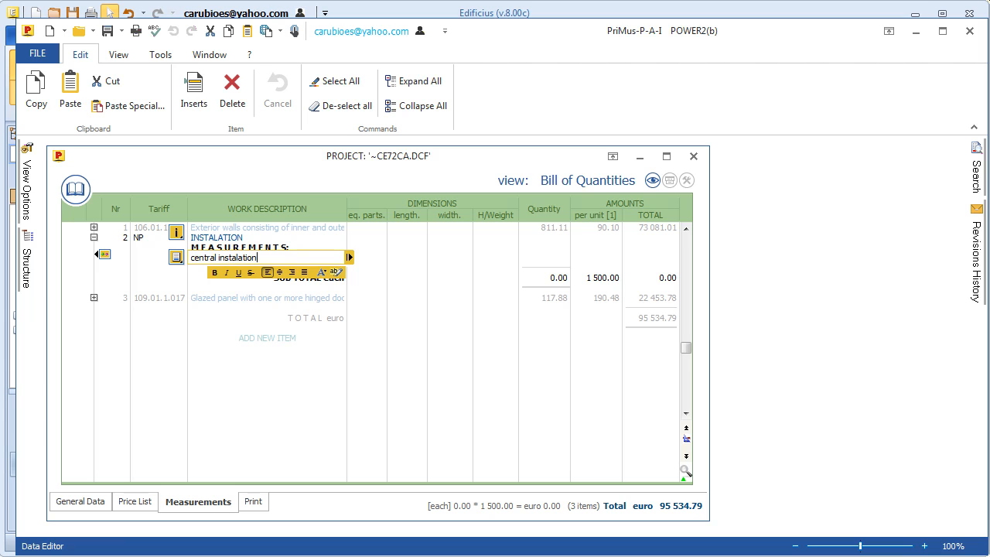
key("Tab")
type("2")
key("Tab")
key("Tab")
key("Tab")
key("Tab")
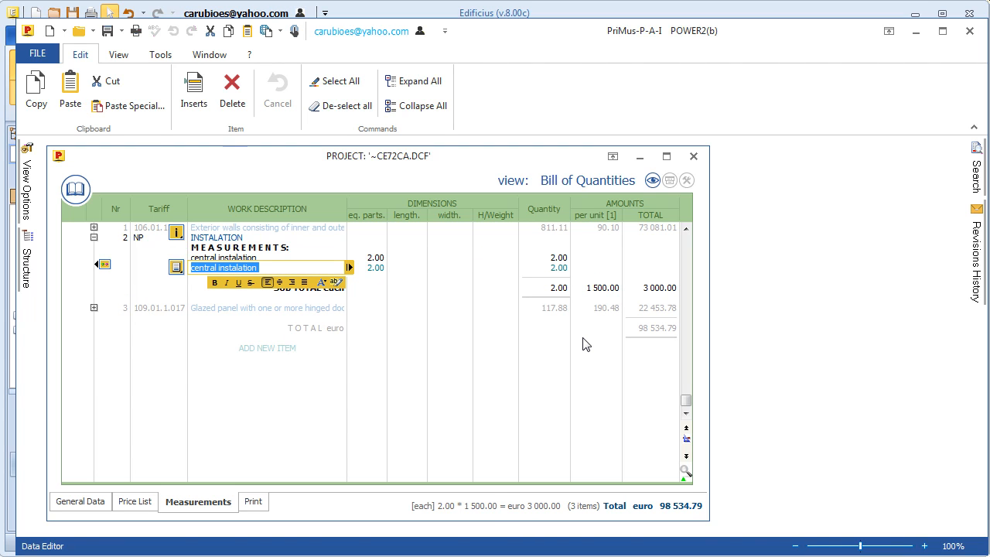
key("Escape")
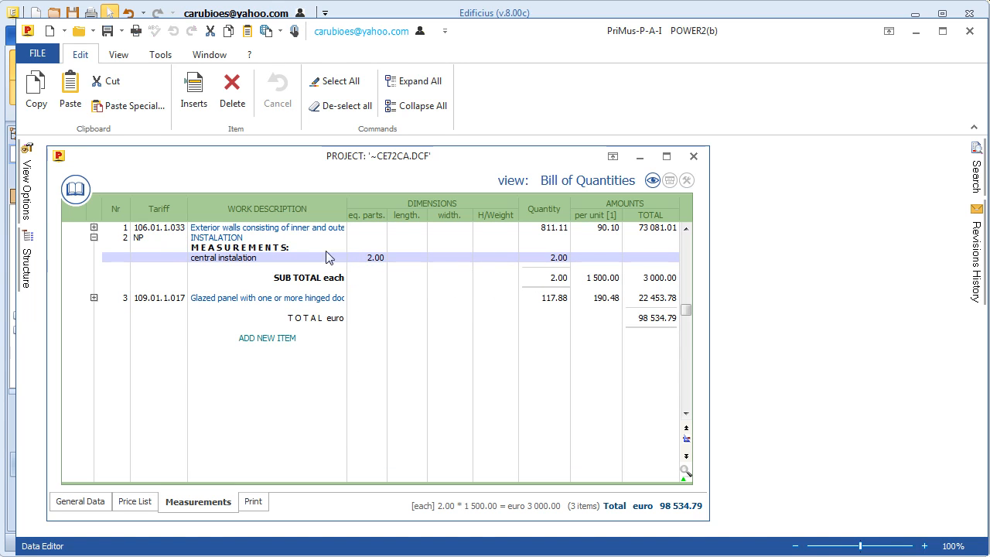
Open Hause_Estimate.dcf, copy its earth work excavation item 001-D to the end of the project bill, and check its measurement rows
left_click(79, 31)
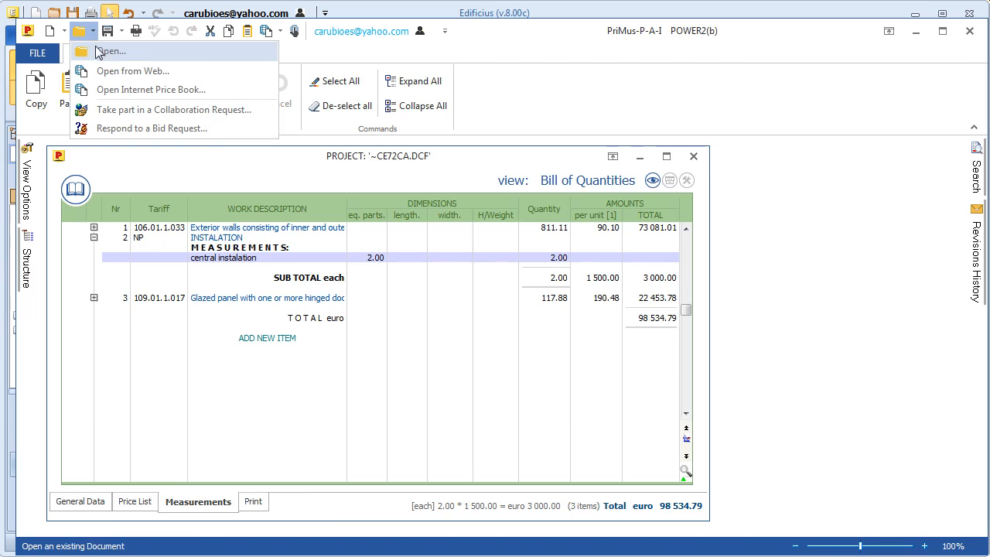
left_click(99, 51)
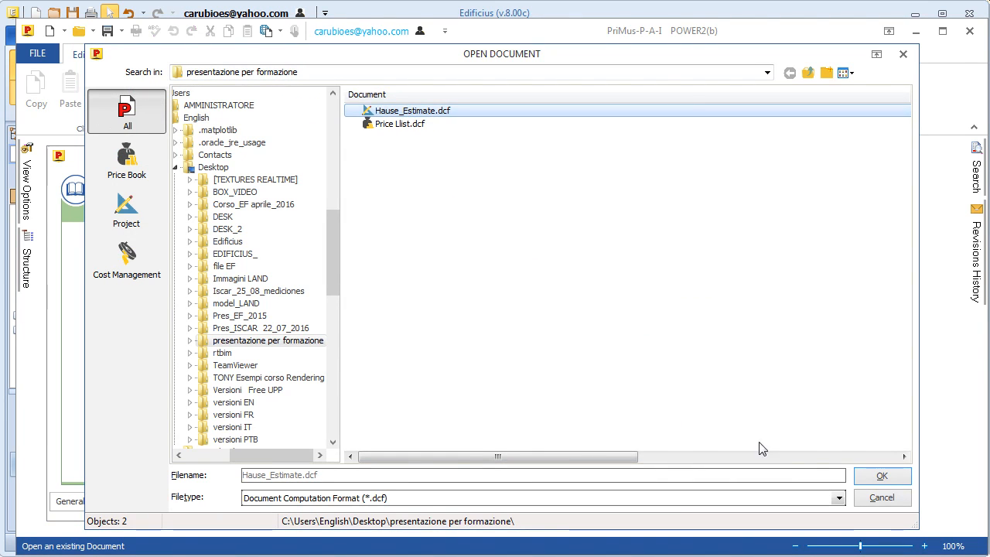
left_click(885, 476)
left_click_drag(574, 280, 197, 389)
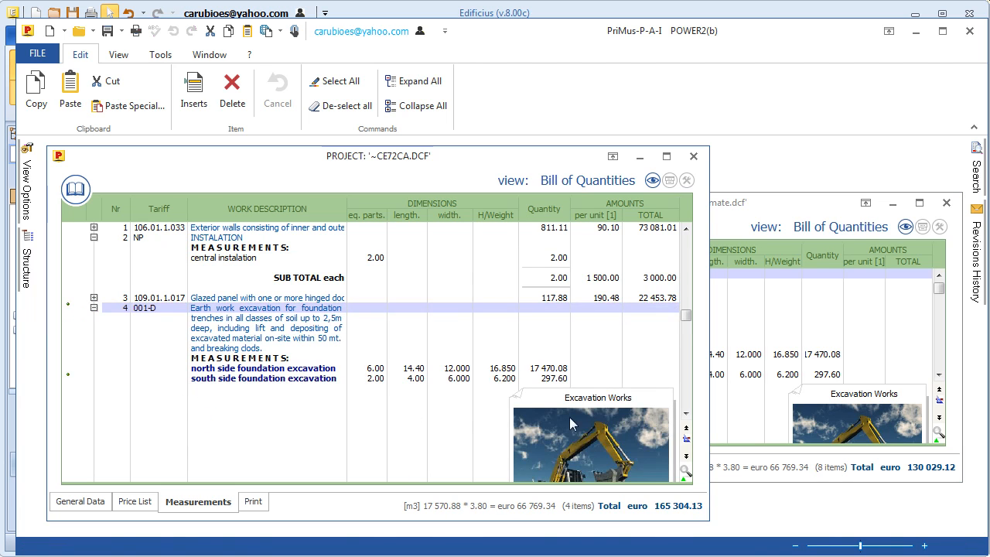
left_click(686, 414)
left_click(686, 413)
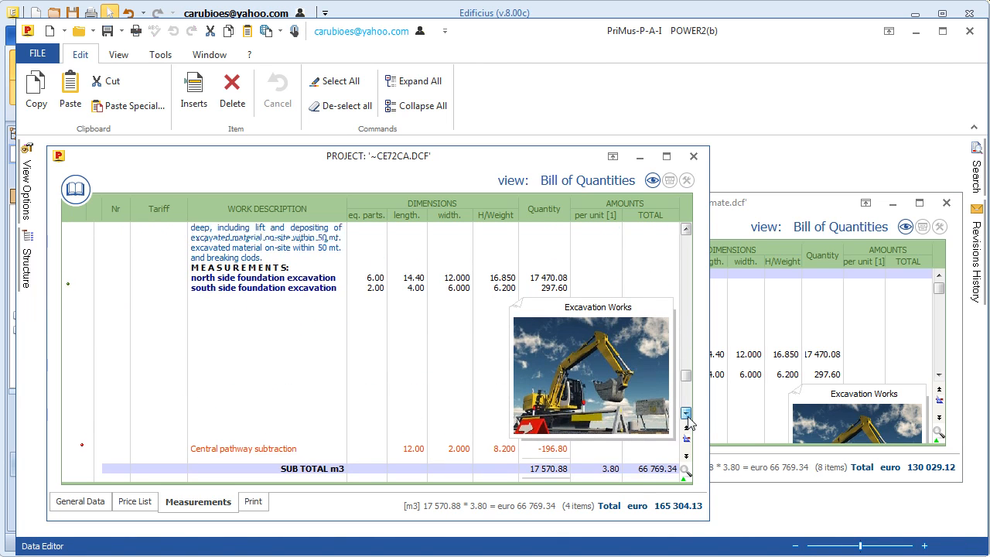
left_click(685, 414)
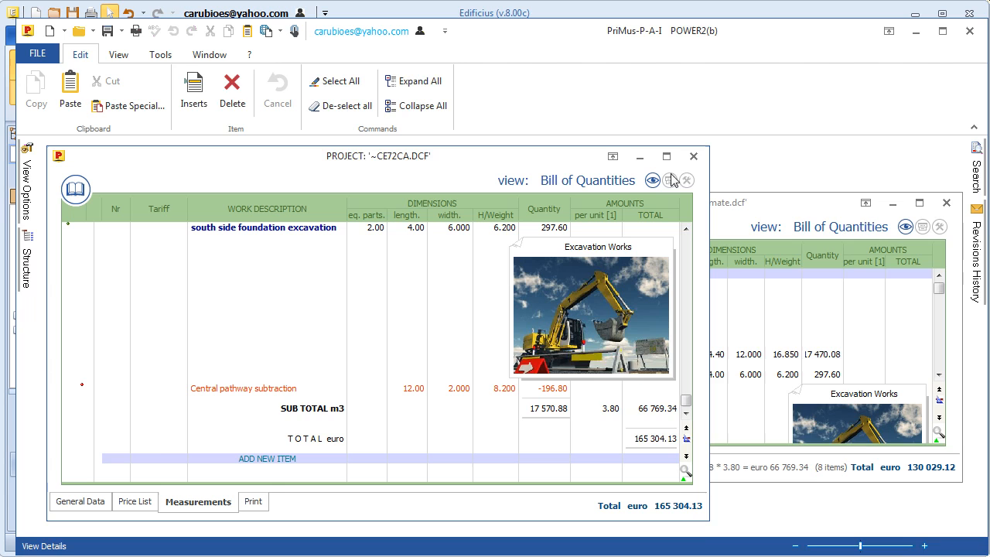
Close the project bill in PriMus to return to Edificius, and widen the general bill of quantities window
left_click(693, 156)
left_click(666, 438)
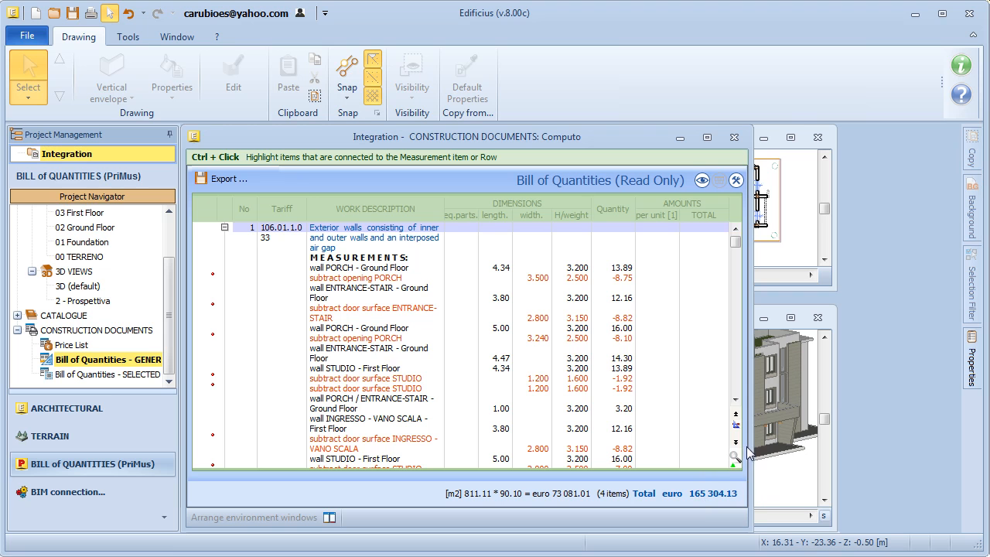
left_click_drag(747, 442, 920, 400)
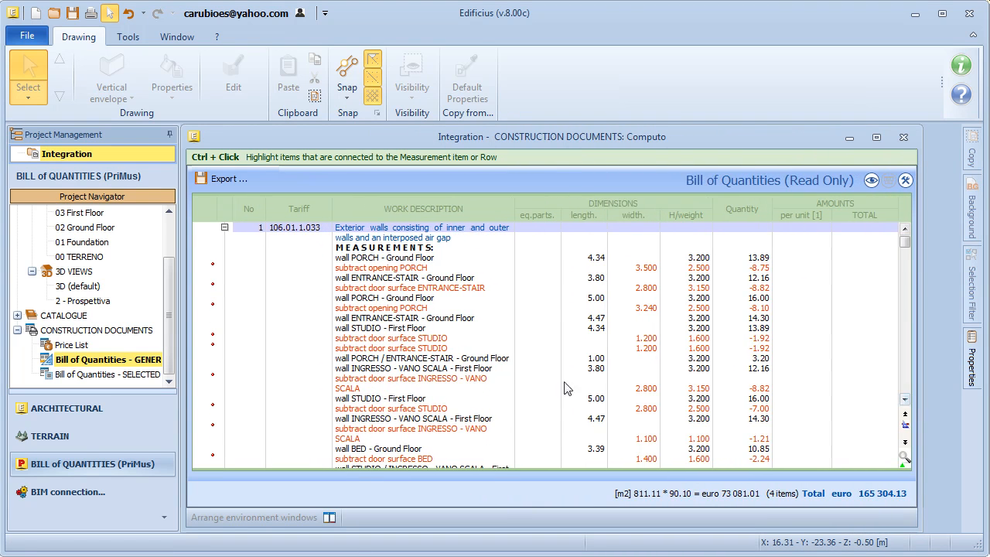
Collapse the exterior wall, INSTALATION and glazed panel items to review the earth work excavation item
left_click(224, 227)
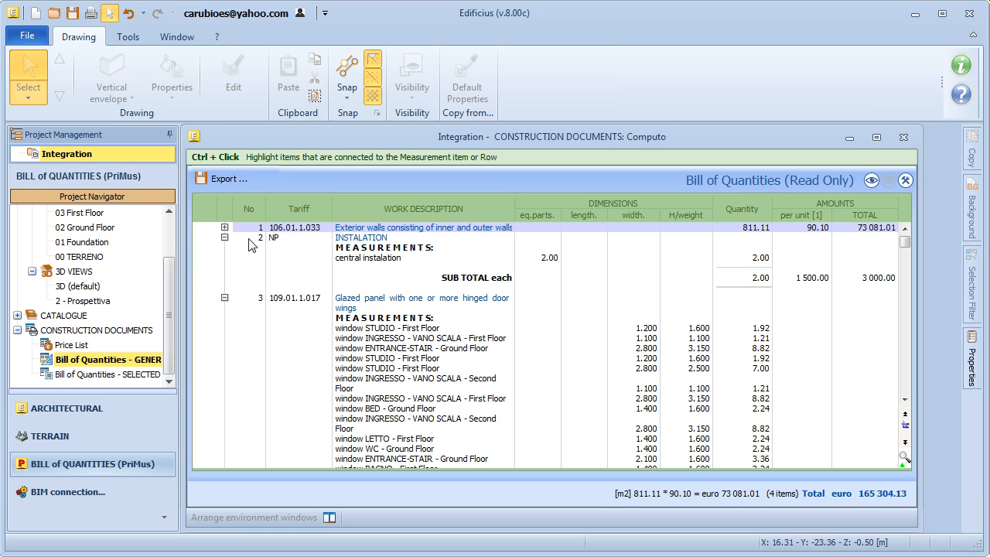
left_click(224, 237)
left_click(224, 247)
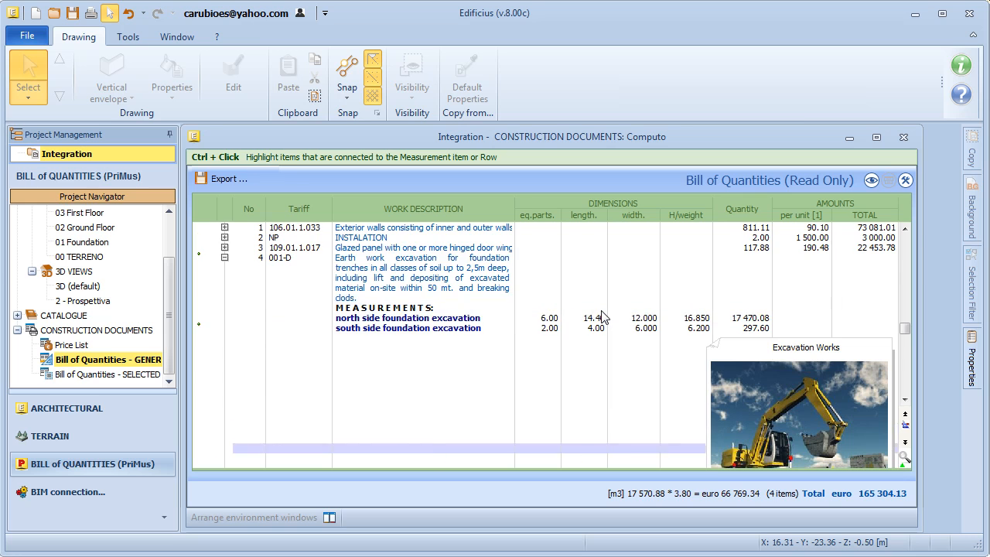
scroll(602, 317, "down", 5)
scroll(605, 321, "up", 5)
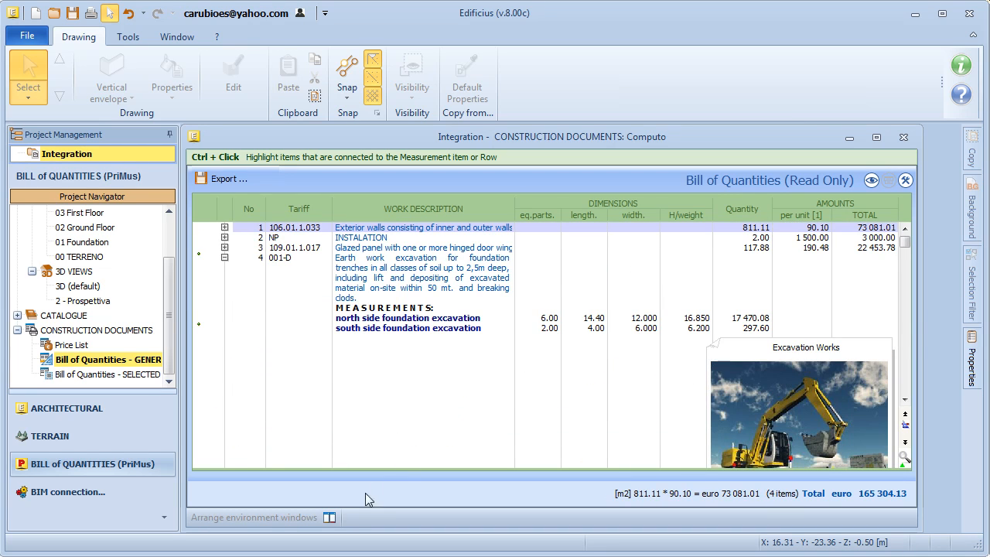
Arrange the environment windows around the bill and open the print preview of the general bill of quantities
left_click(329, 517)
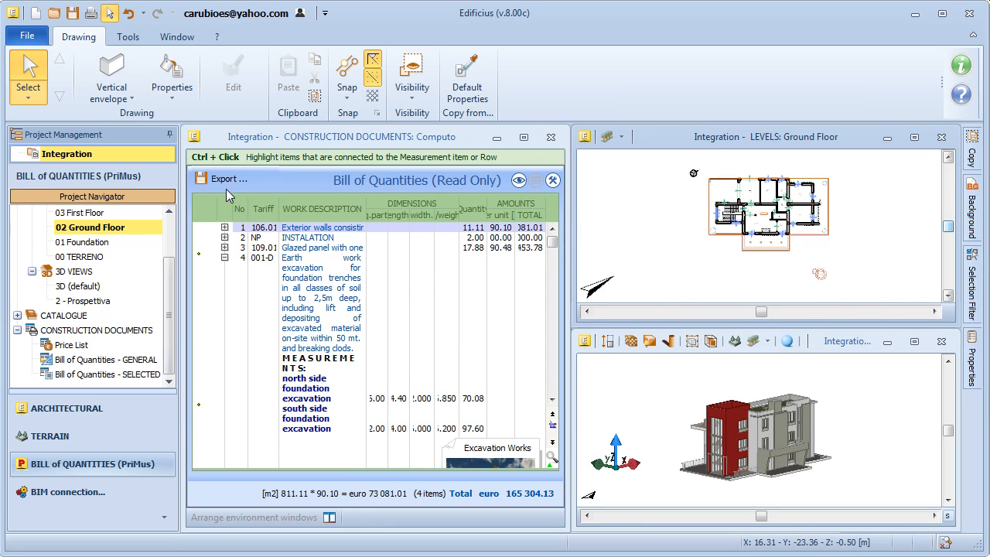
left_click(91, 13)
left_click(628, 477)
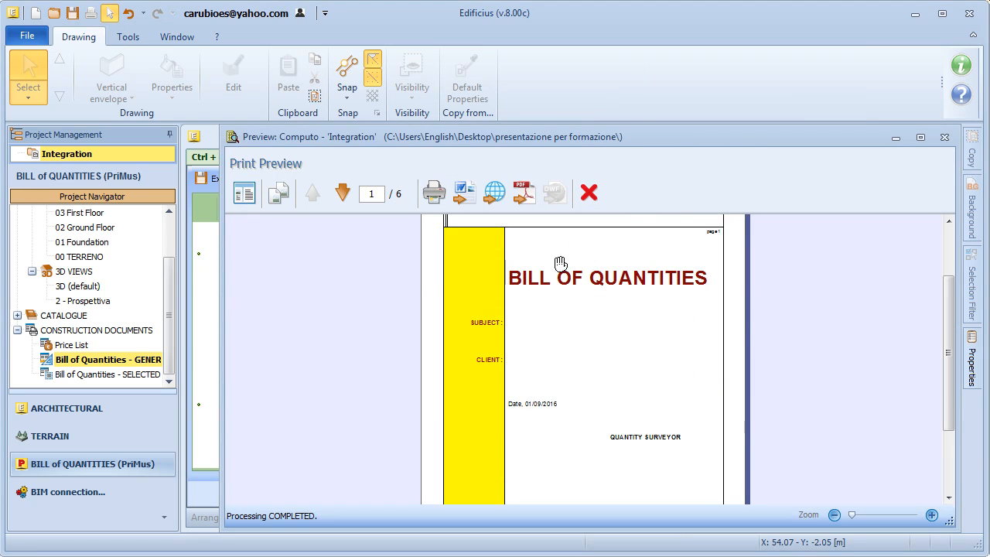
Show the page thumbnails, review the printed bill from page 2 to the last page, and close the preview
left_click(246, 201)
left_click(259, 371)
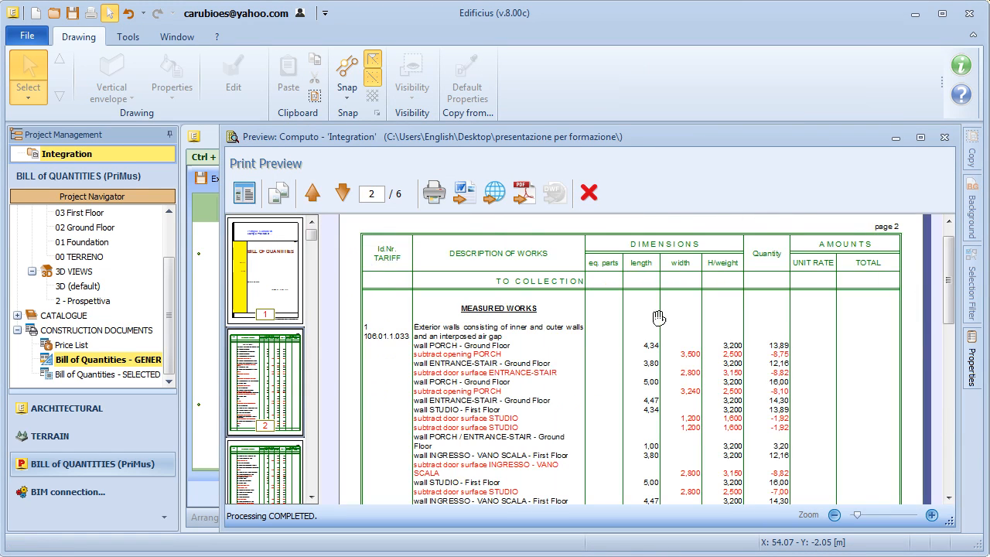
scroll(491, 400, "down", 2)
scroll(491, 399, "down", 20)
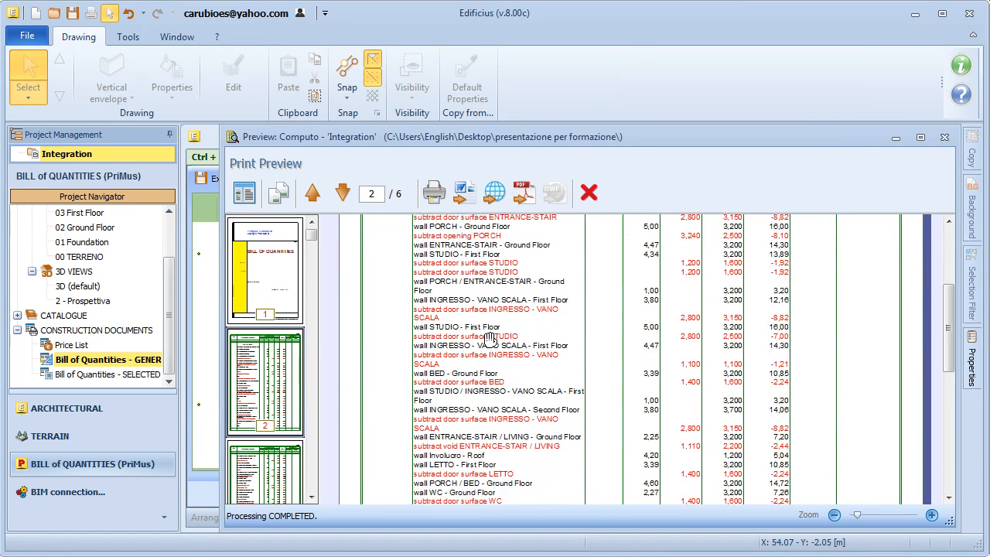
scroll(492, 338, "down", 10)
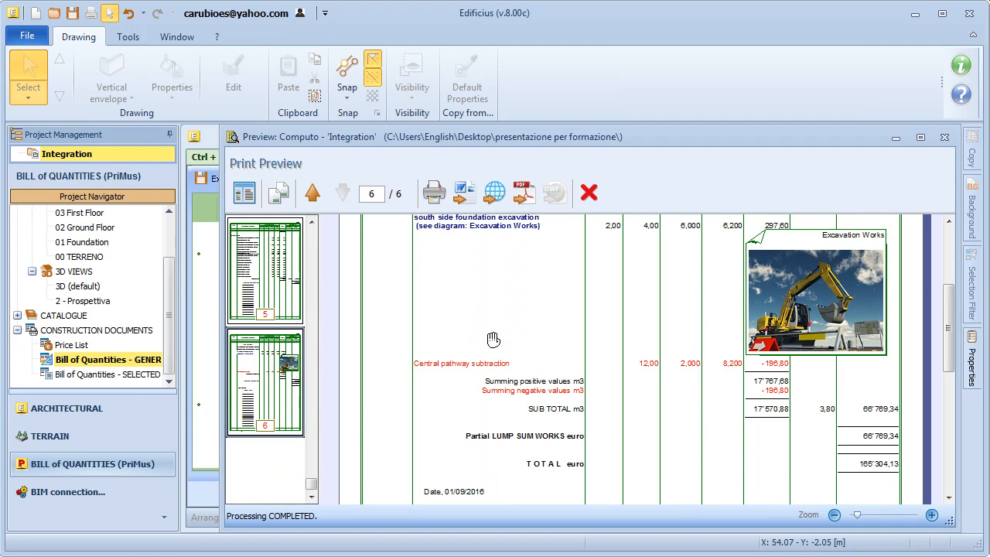
scroll(492, 339, "down", 3)
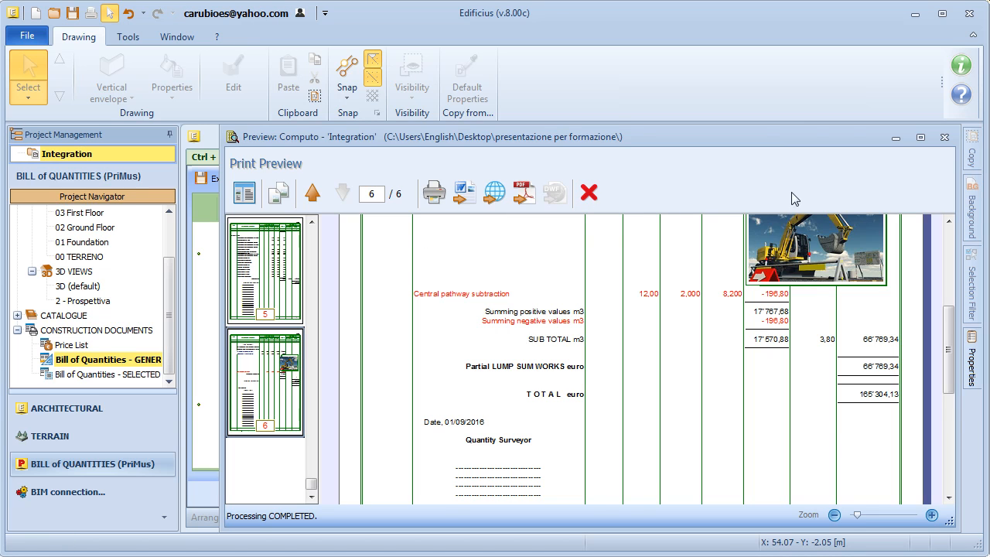
left_click(944, 137)
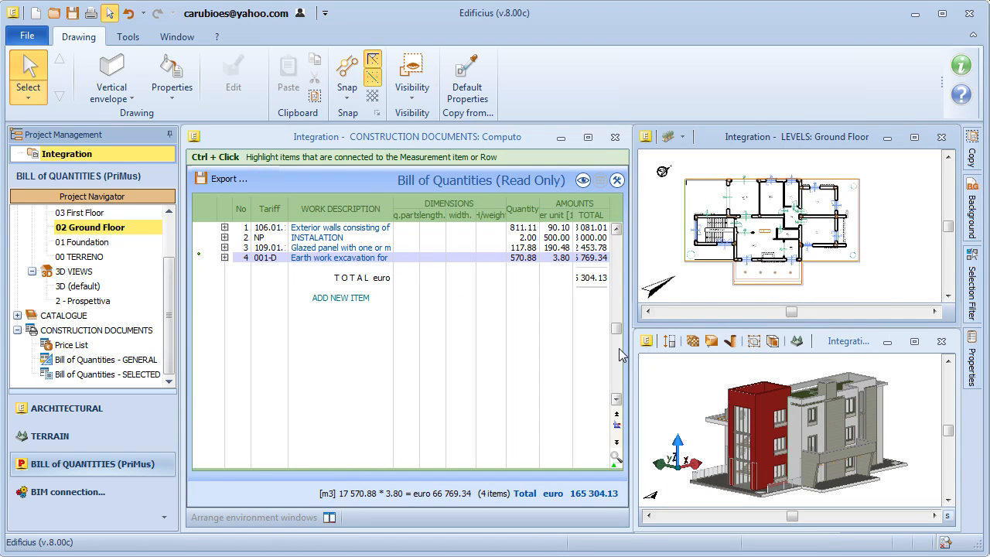